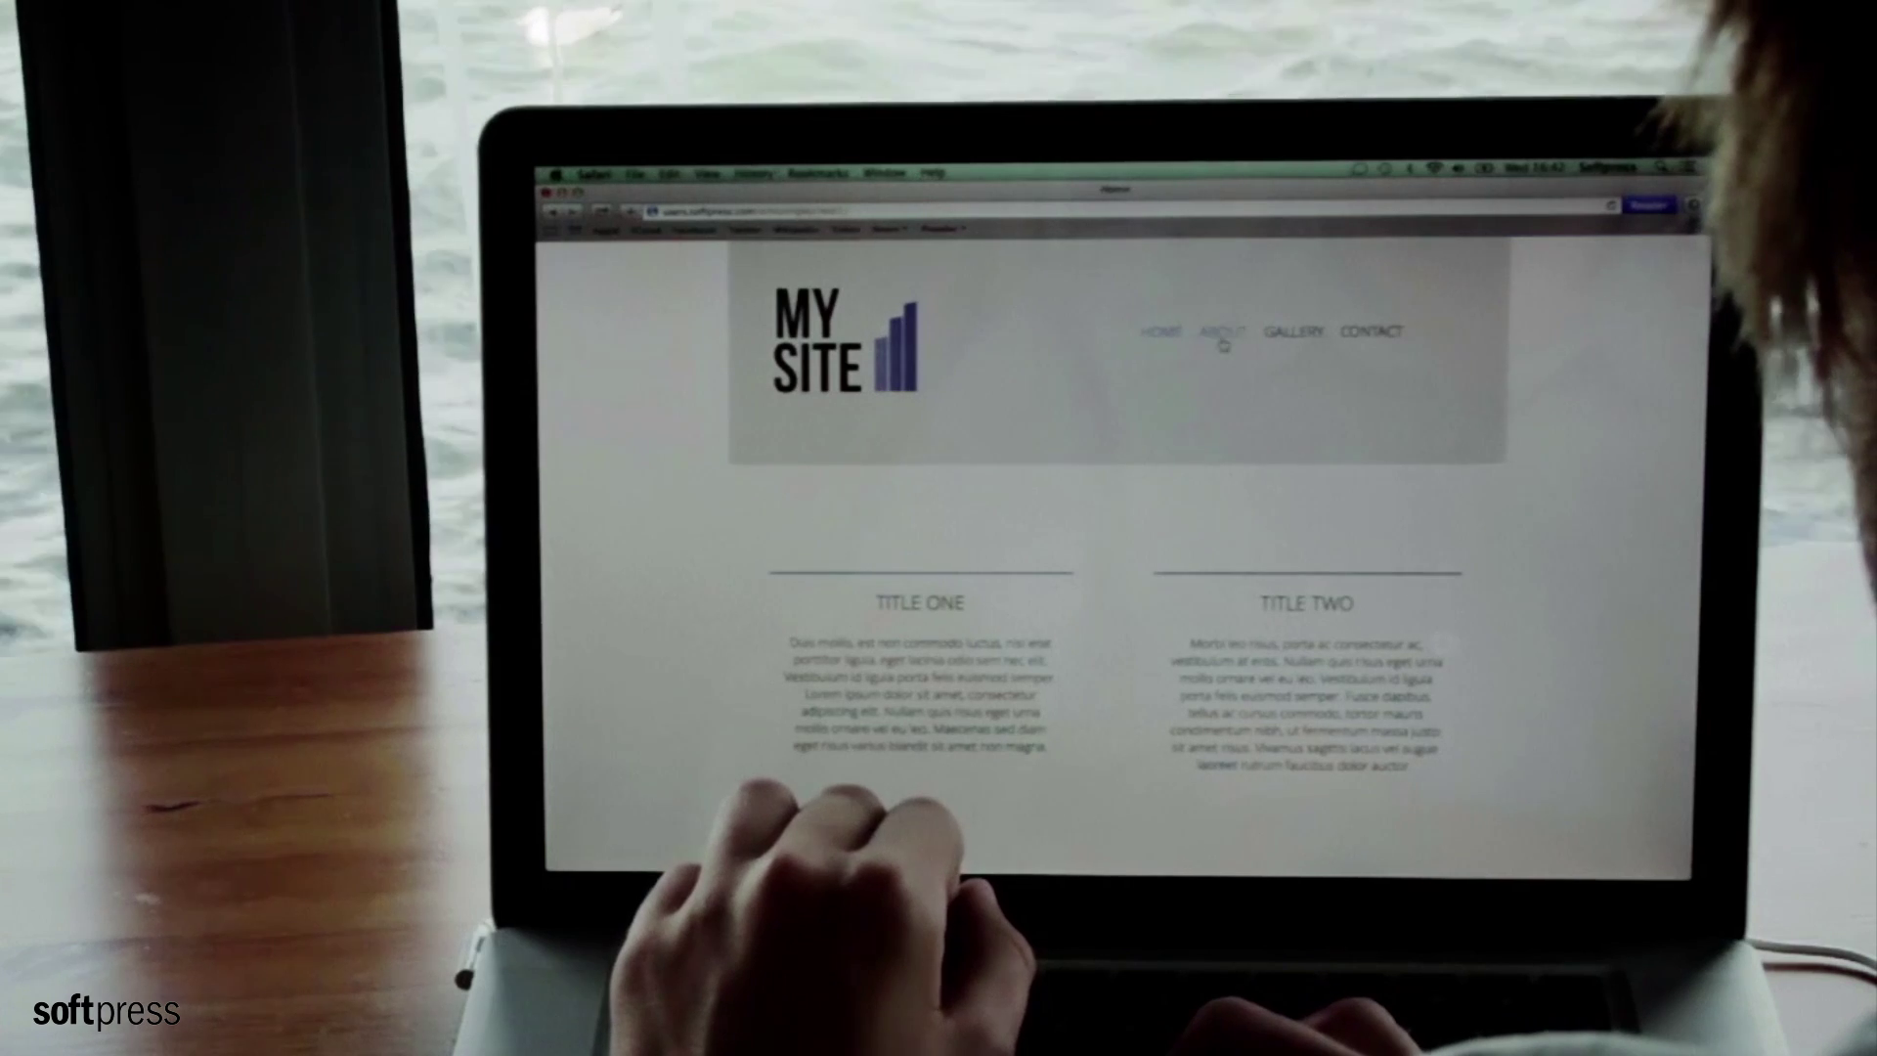
Step: Look through the Tablet 768, Phone Landscape 480 and Phone 320 breakpoints
scroll(1507, 448, down, 5)
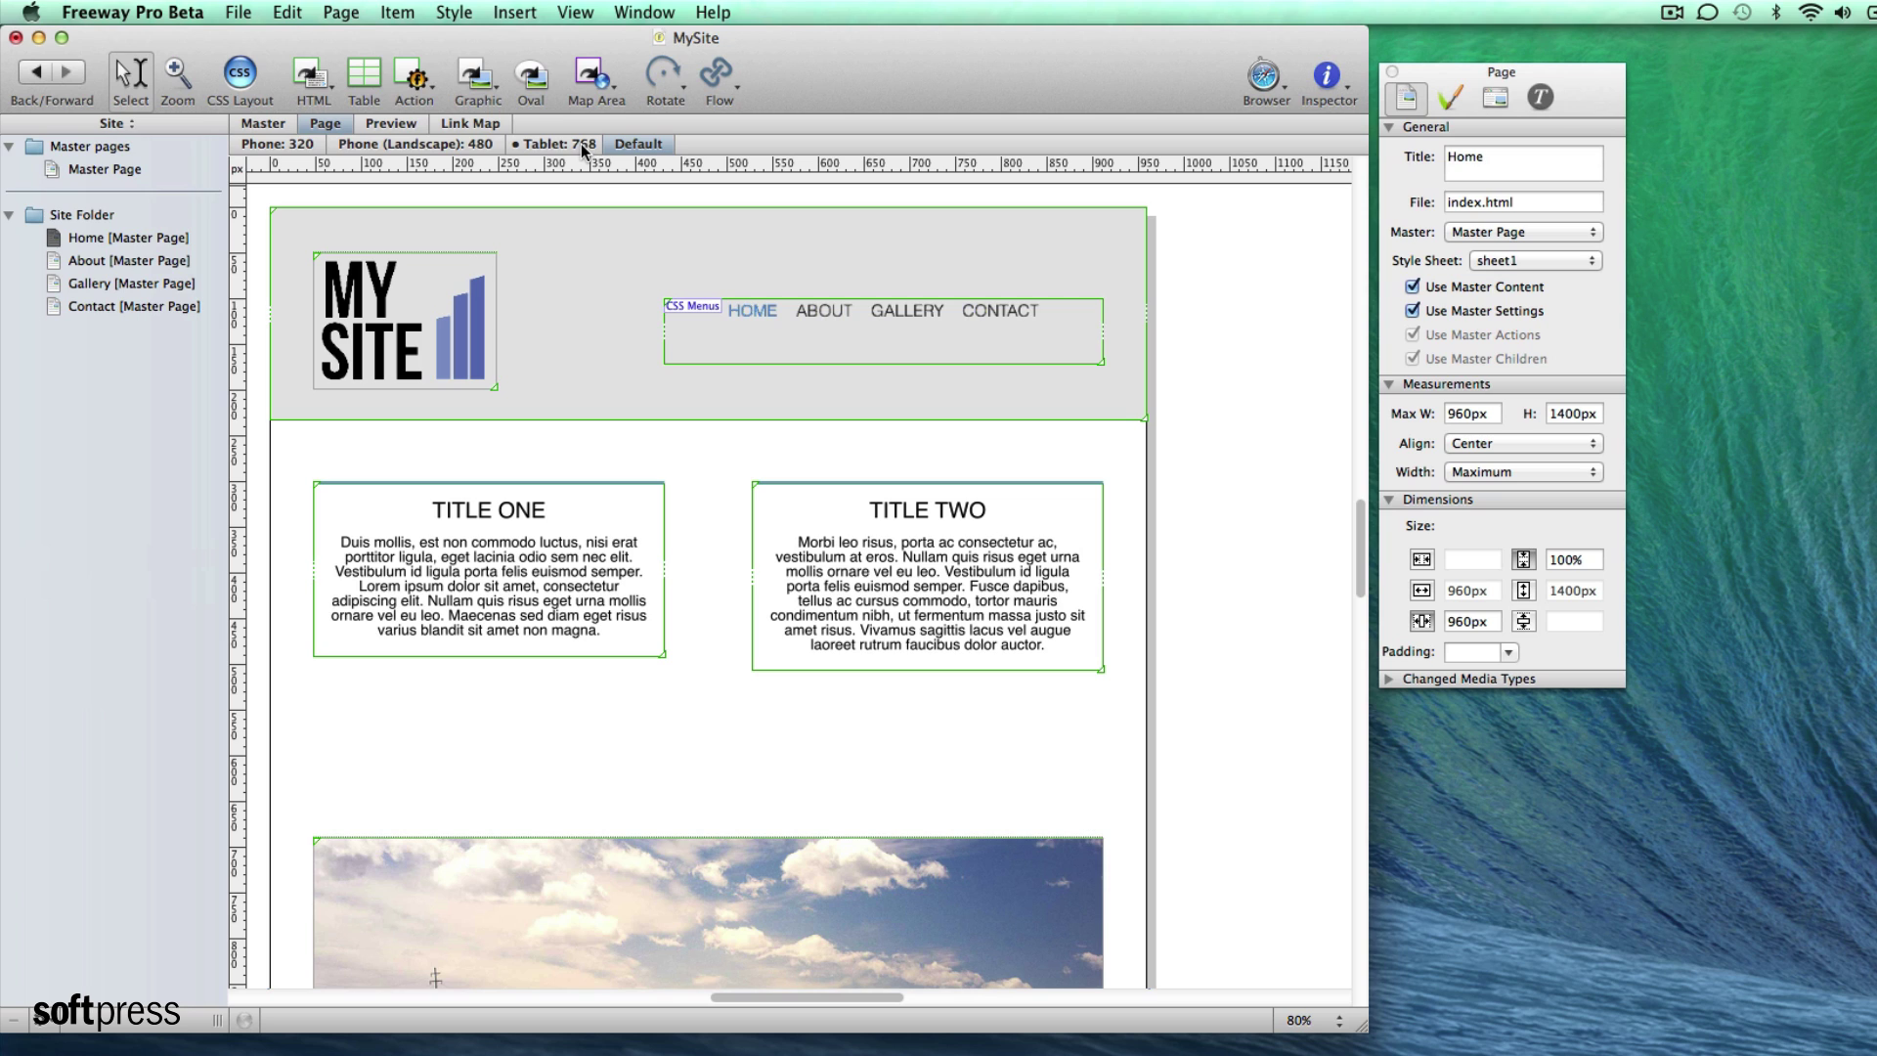
click(583, 149)
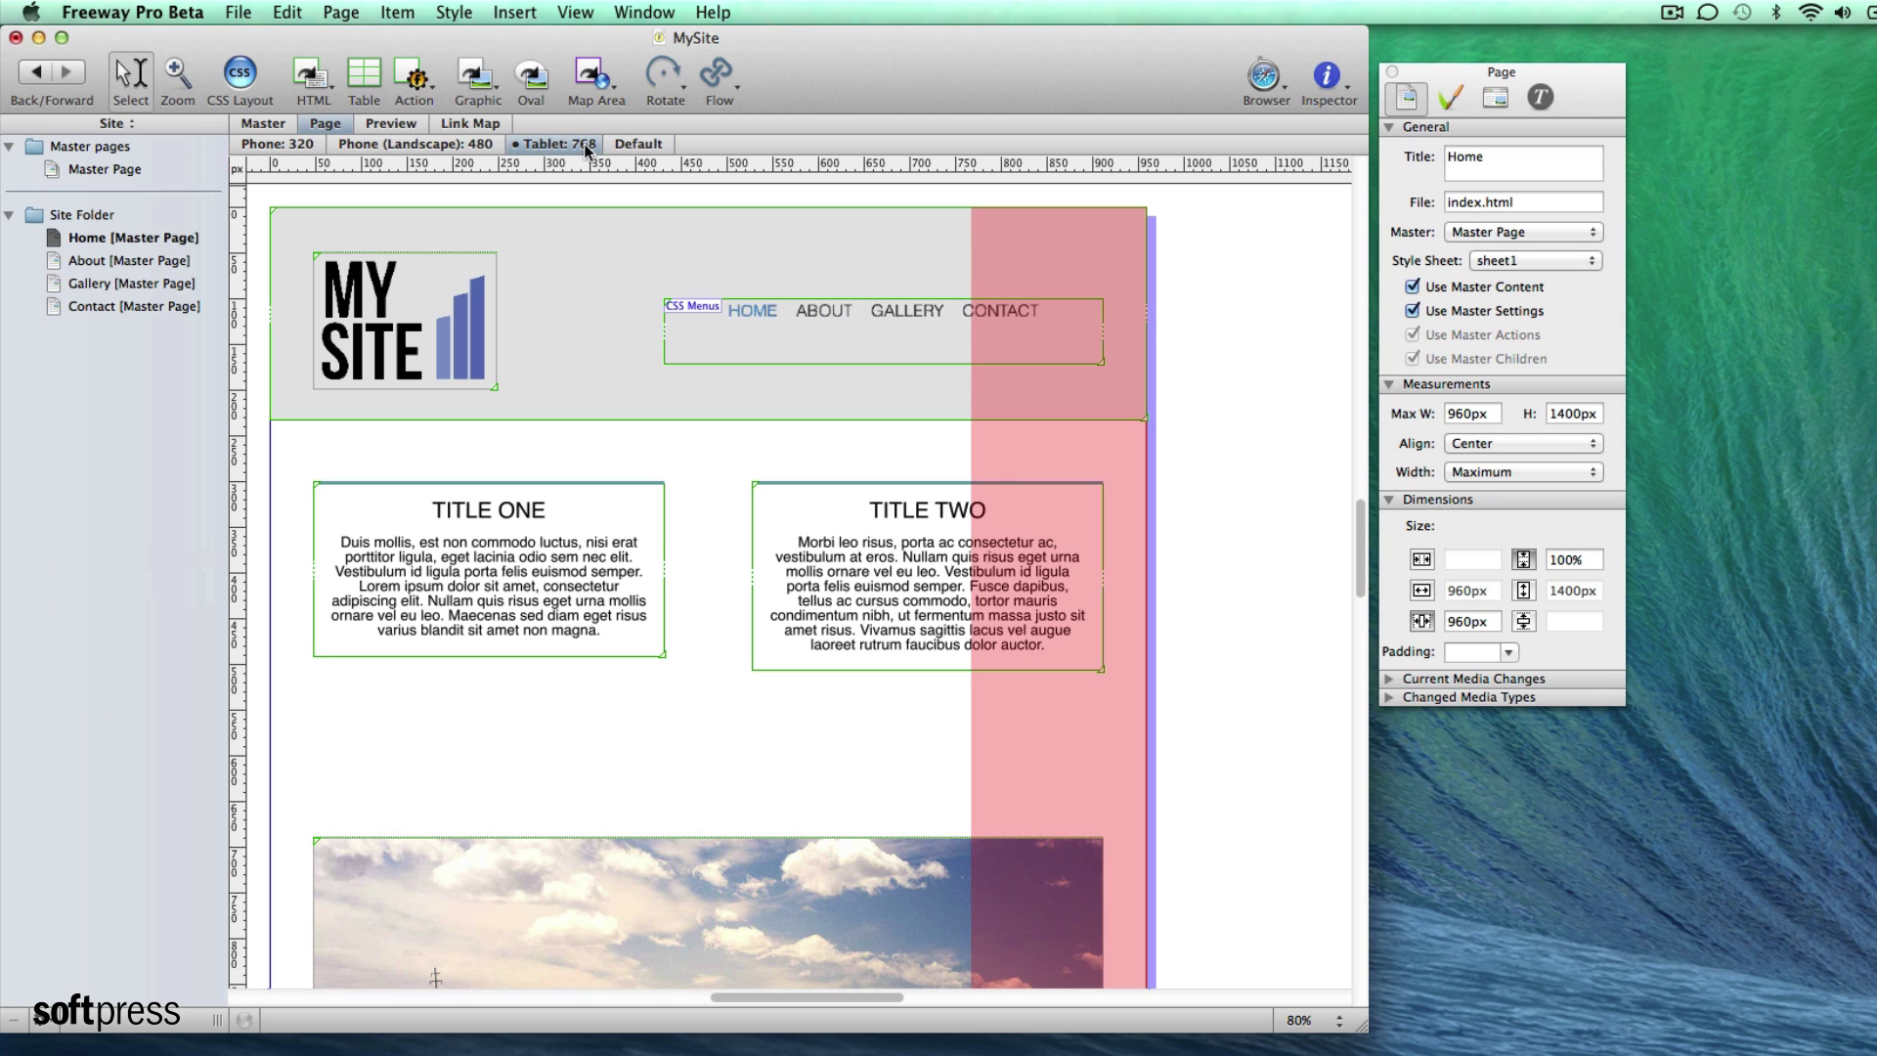
click(444, 147)
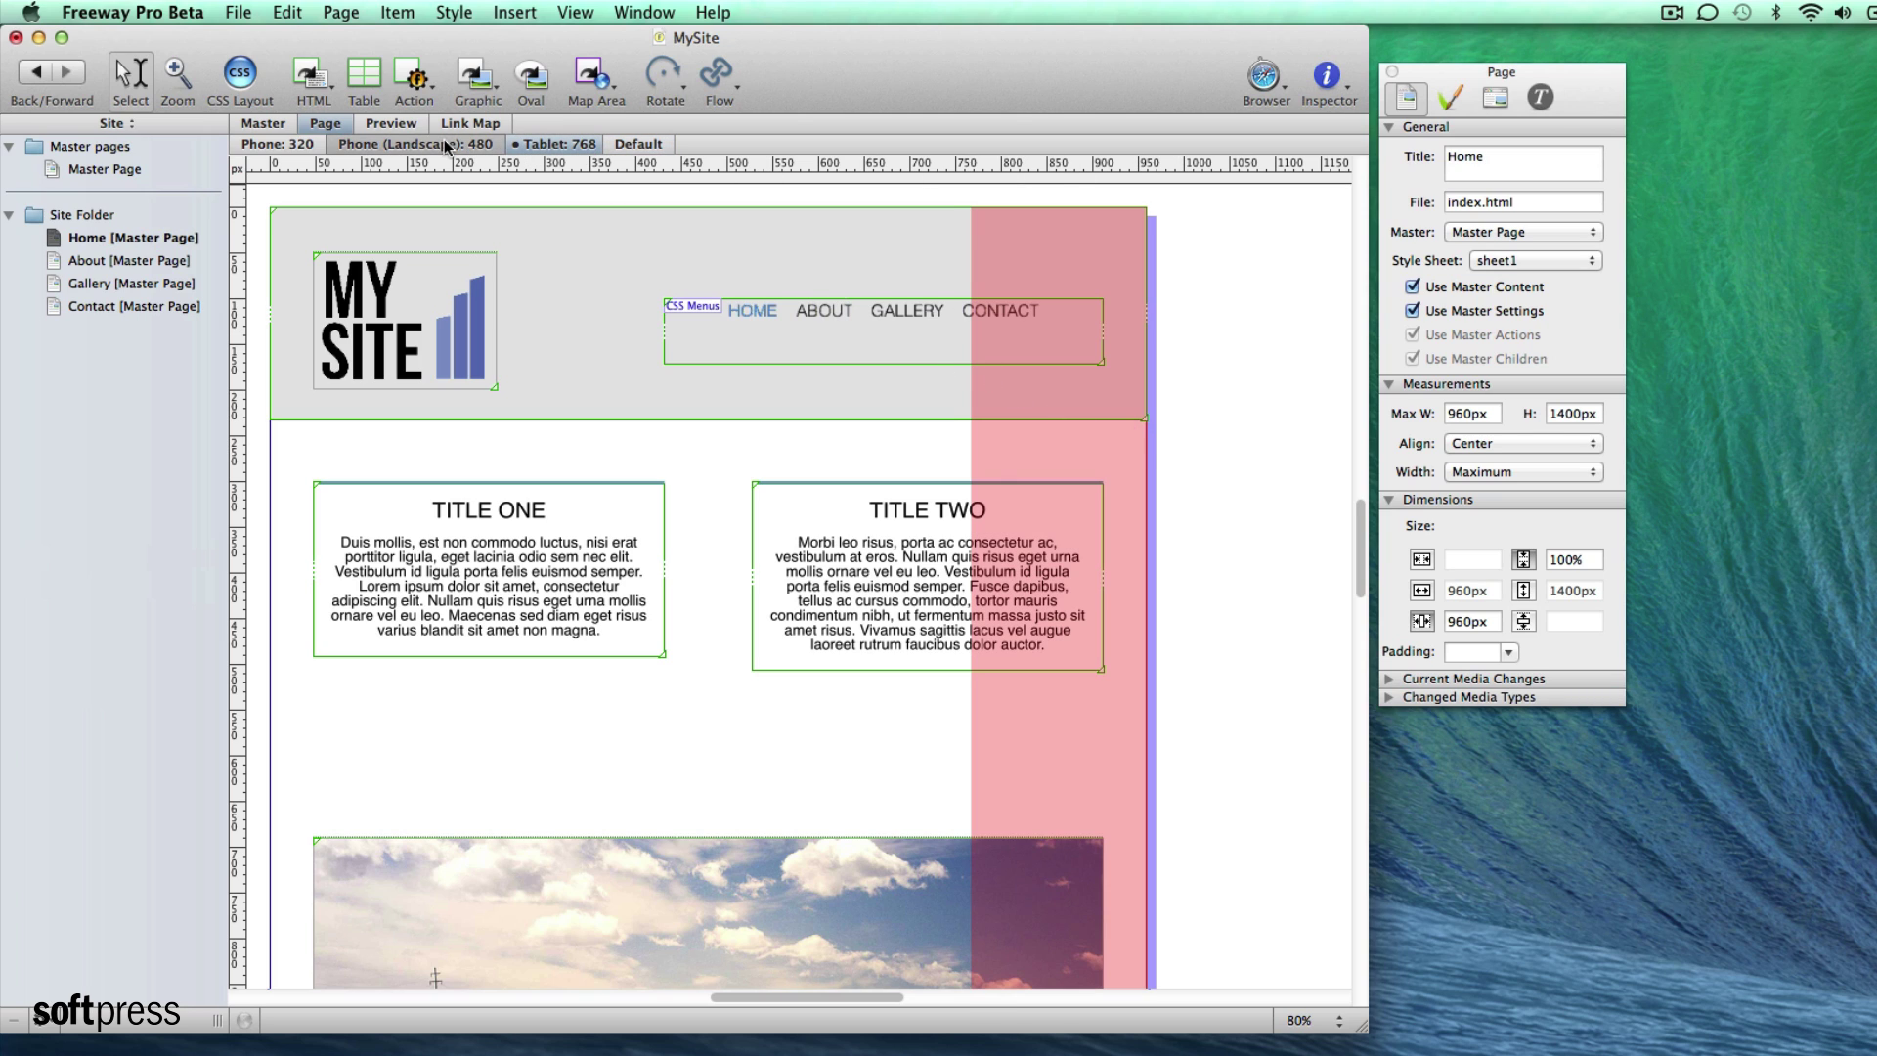
click(289, 146)
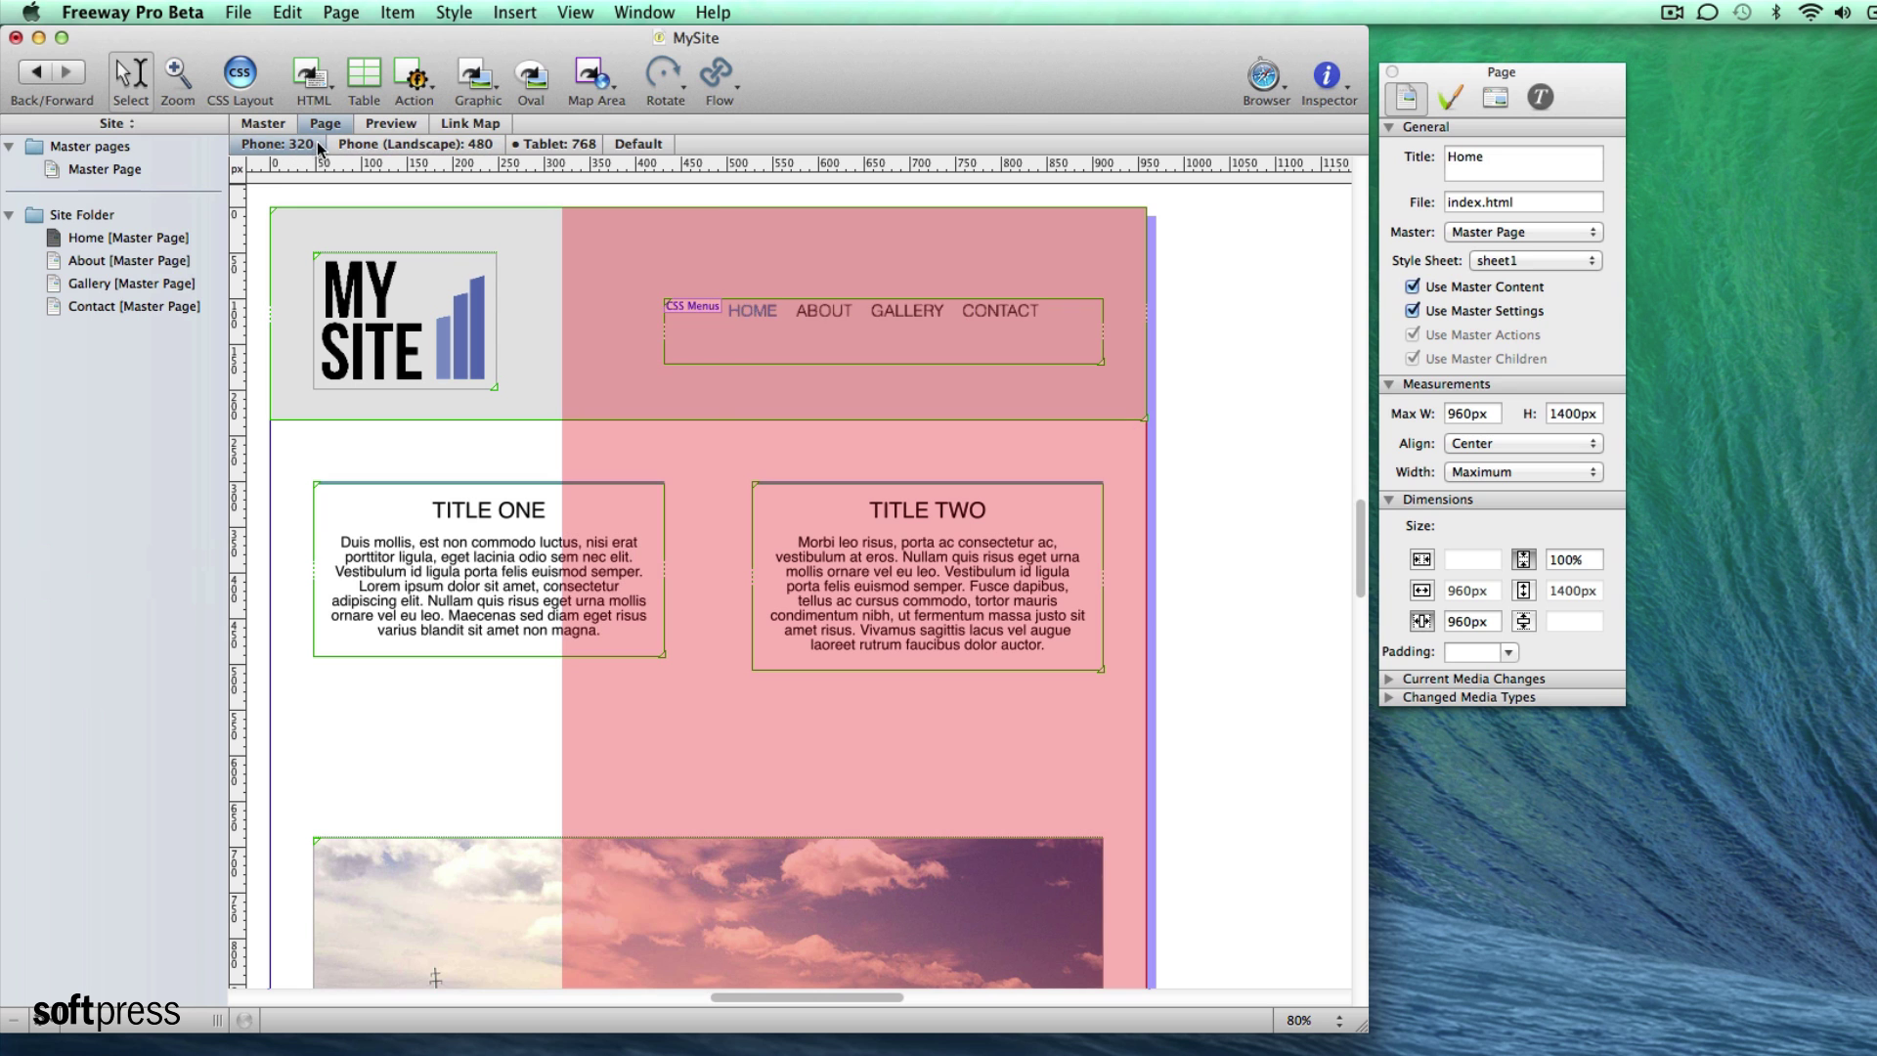
click(561, 146)
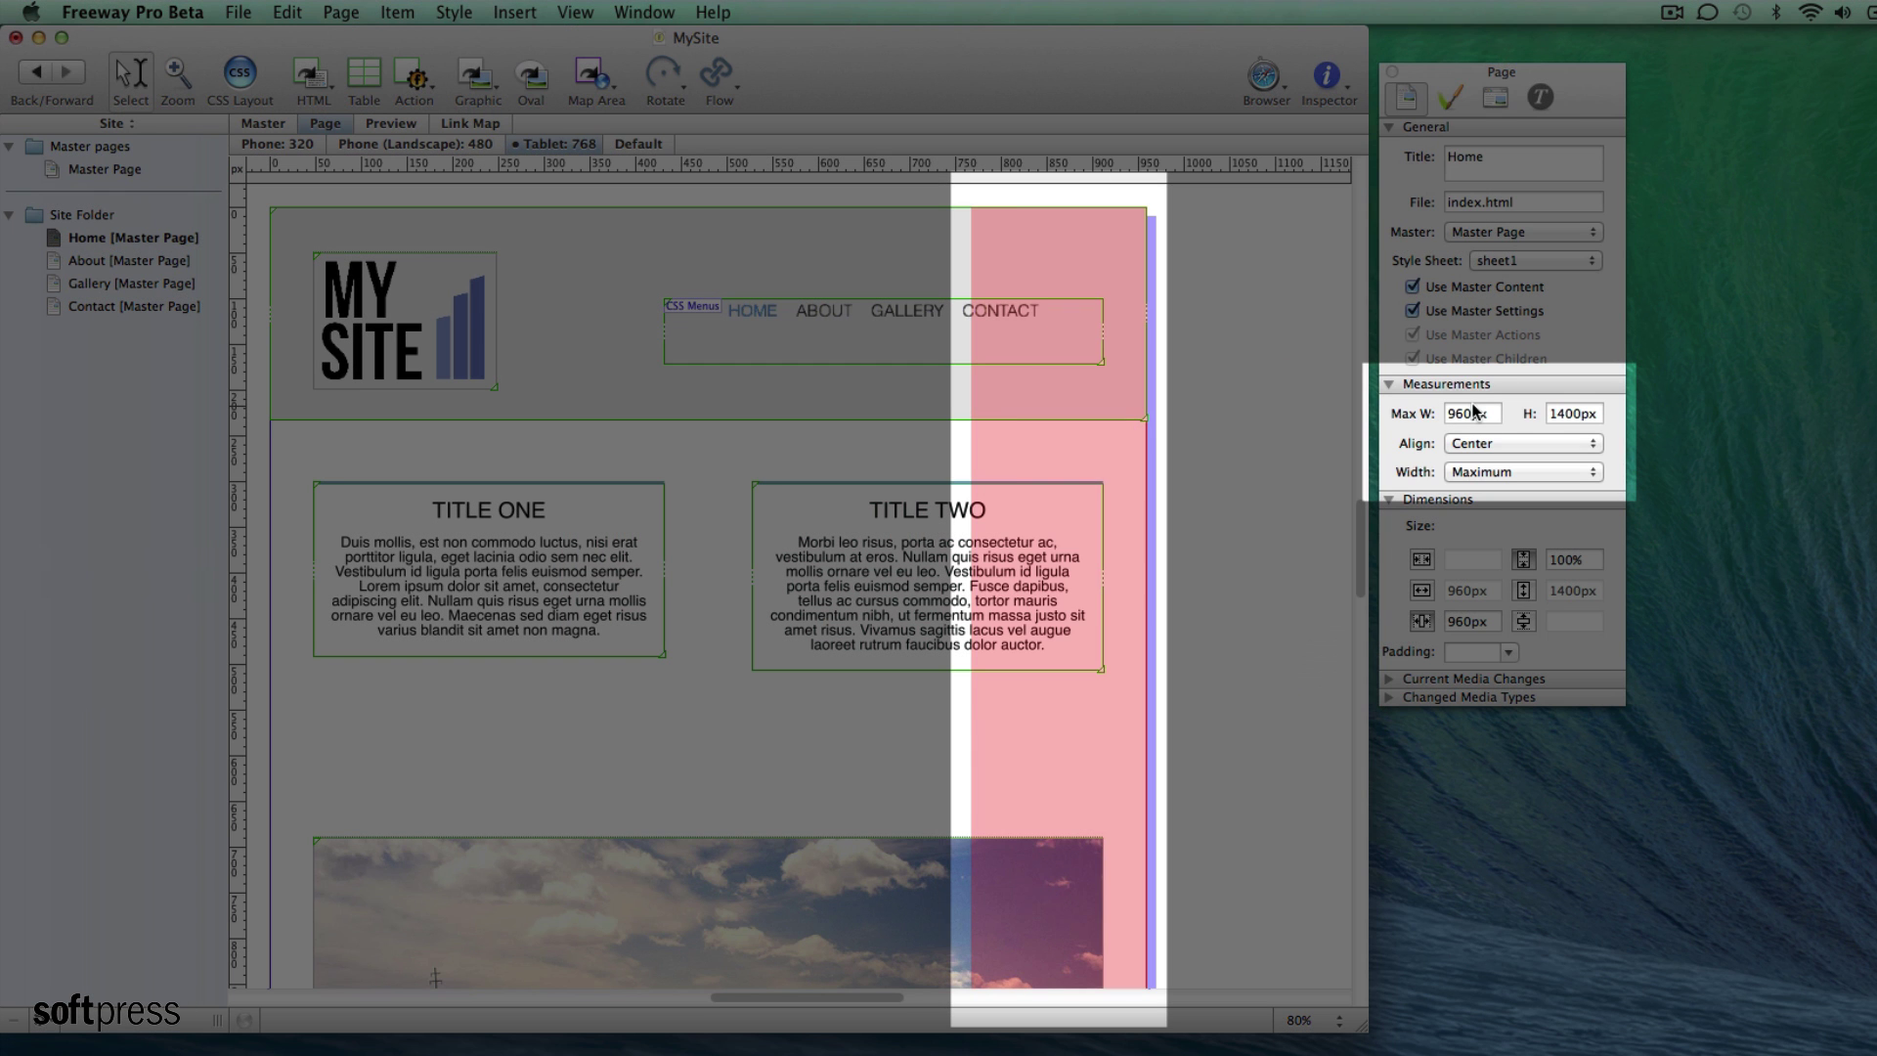
Step: Set the page's Max W to 768px for Tablet, 480px for Phone Landscape and 320px for Phone
double_click(1472, 413)
text(768)
key(Return)
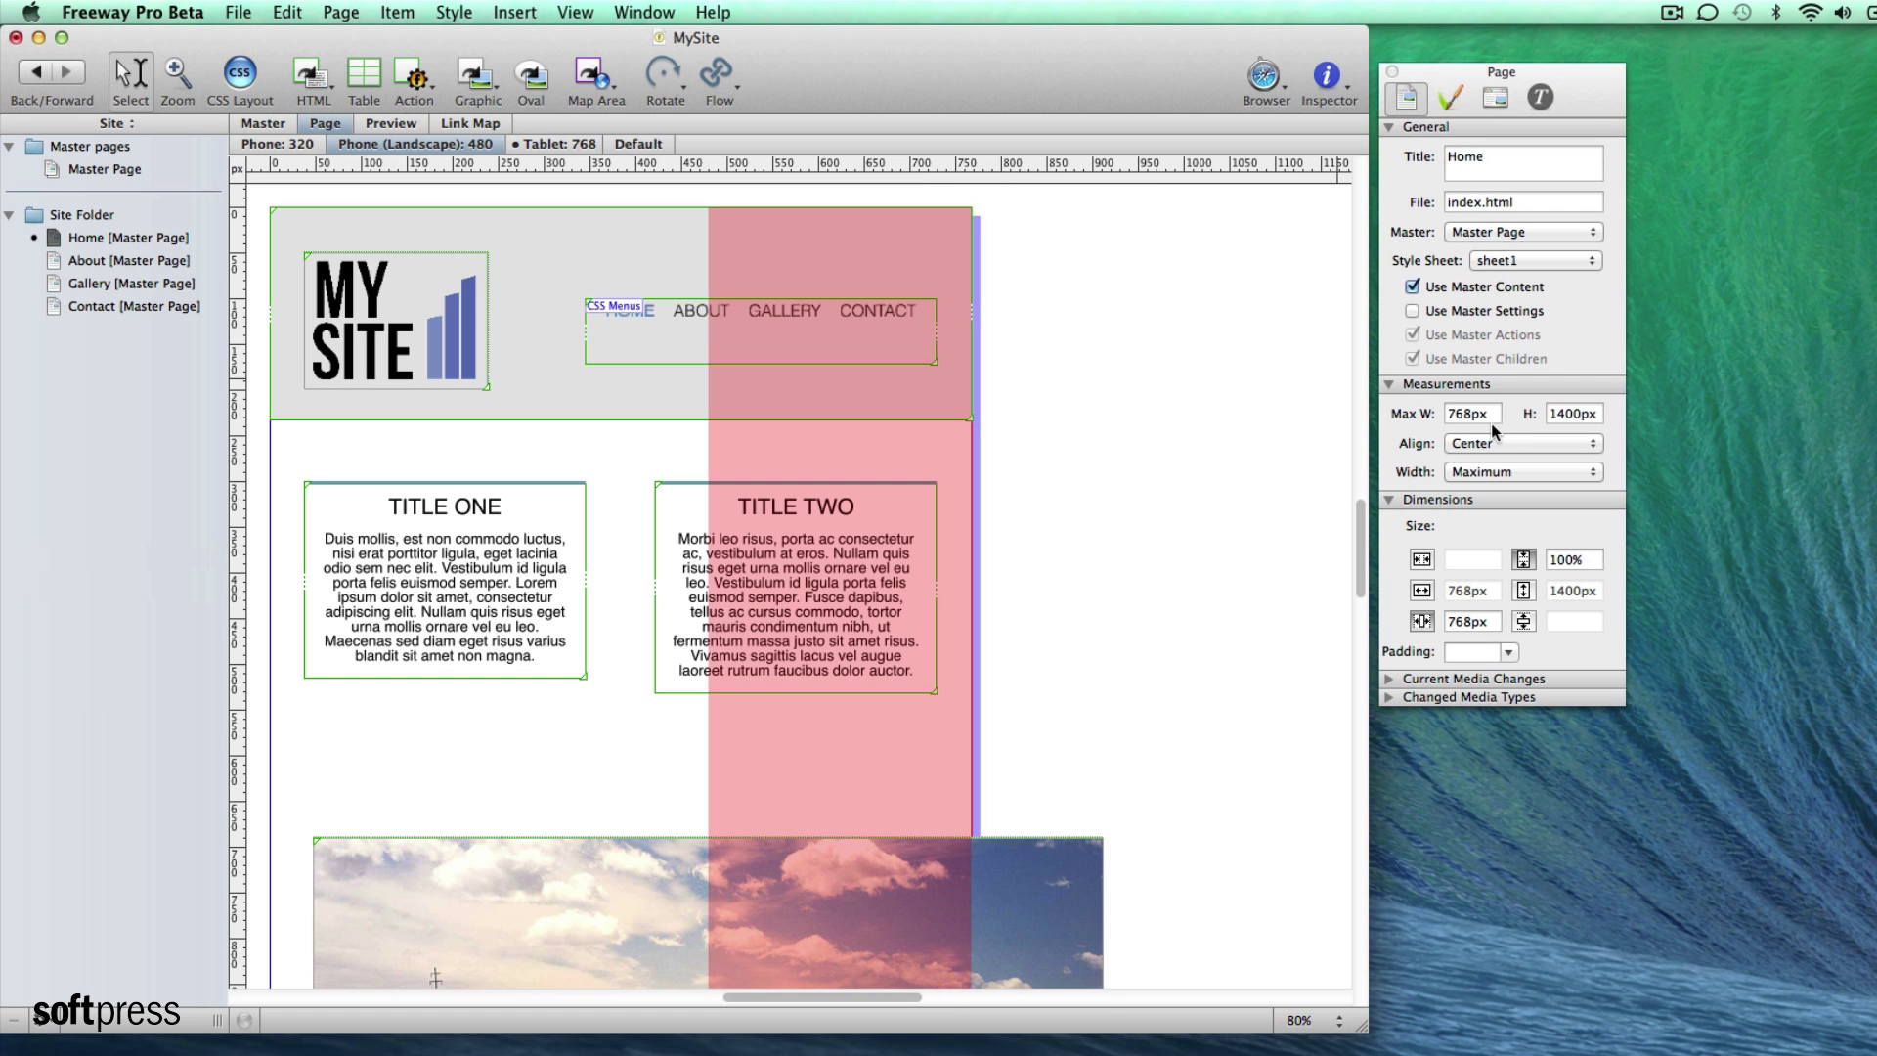
double_click(1470, 413)
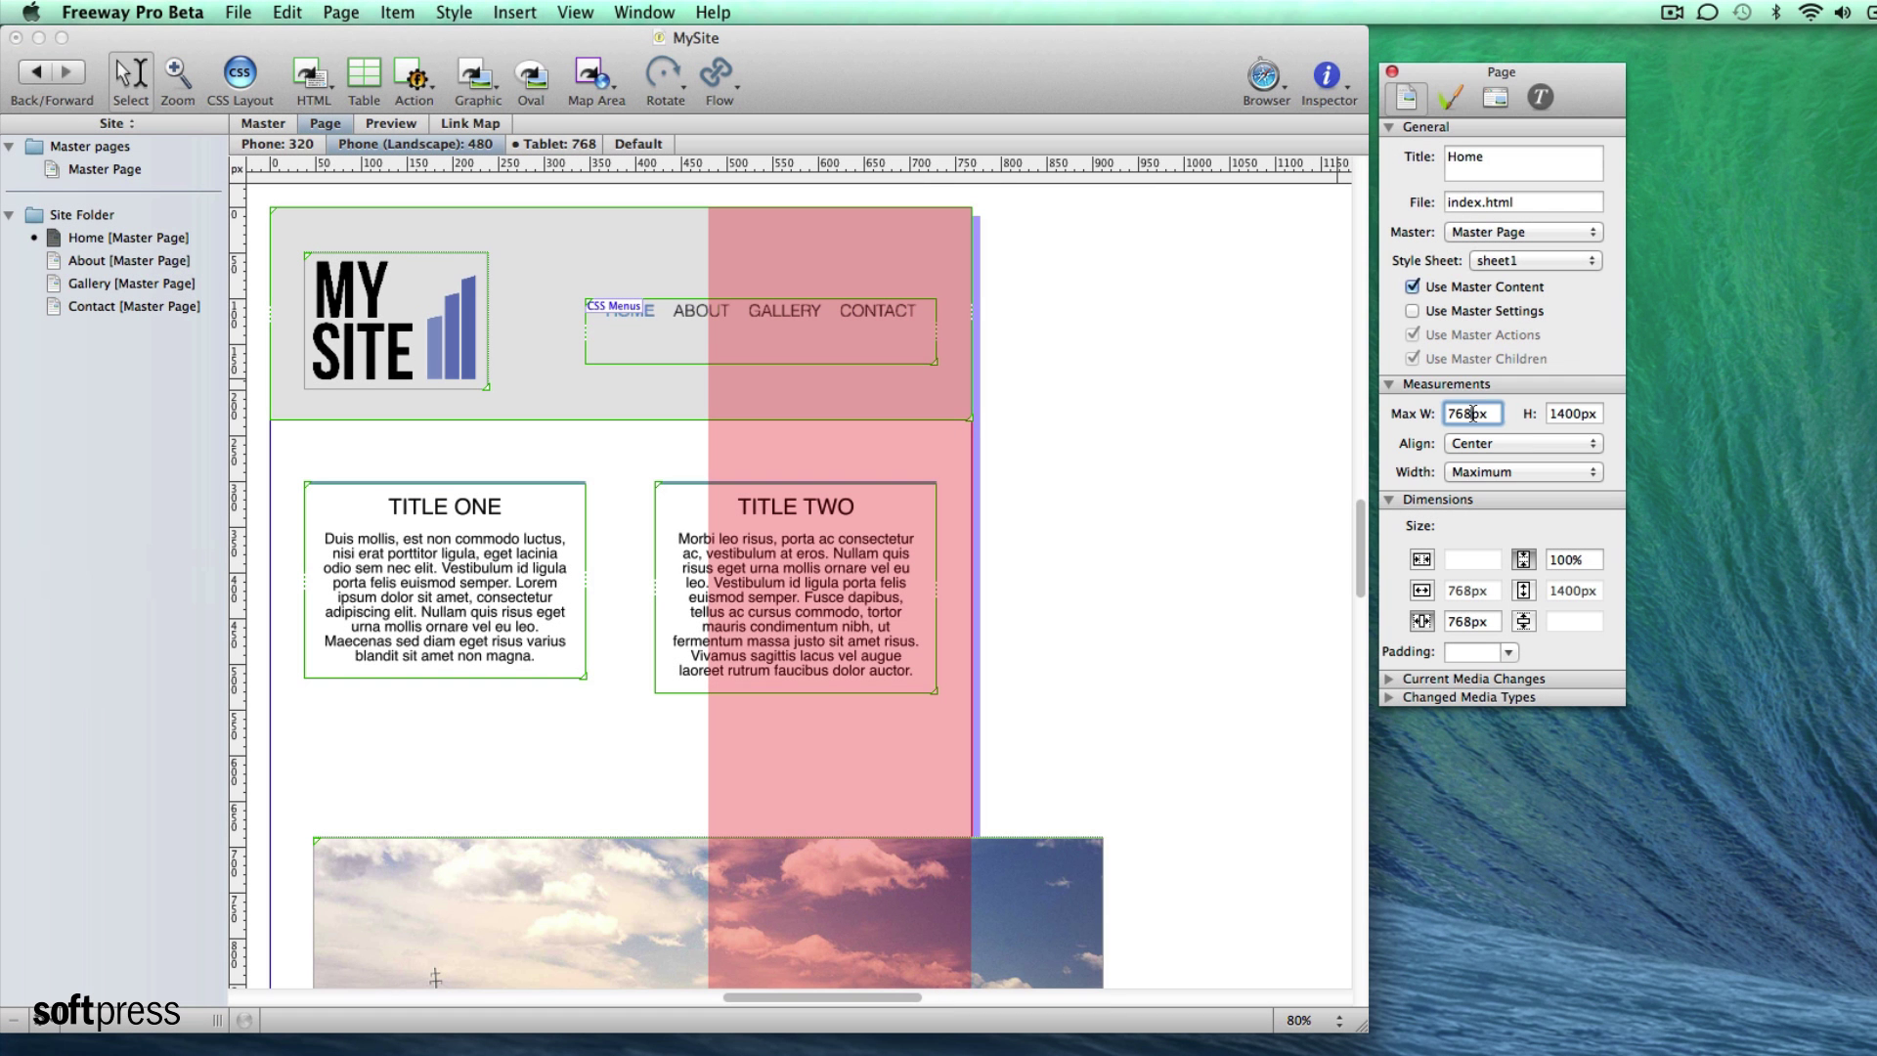
text(480)
key(Return)
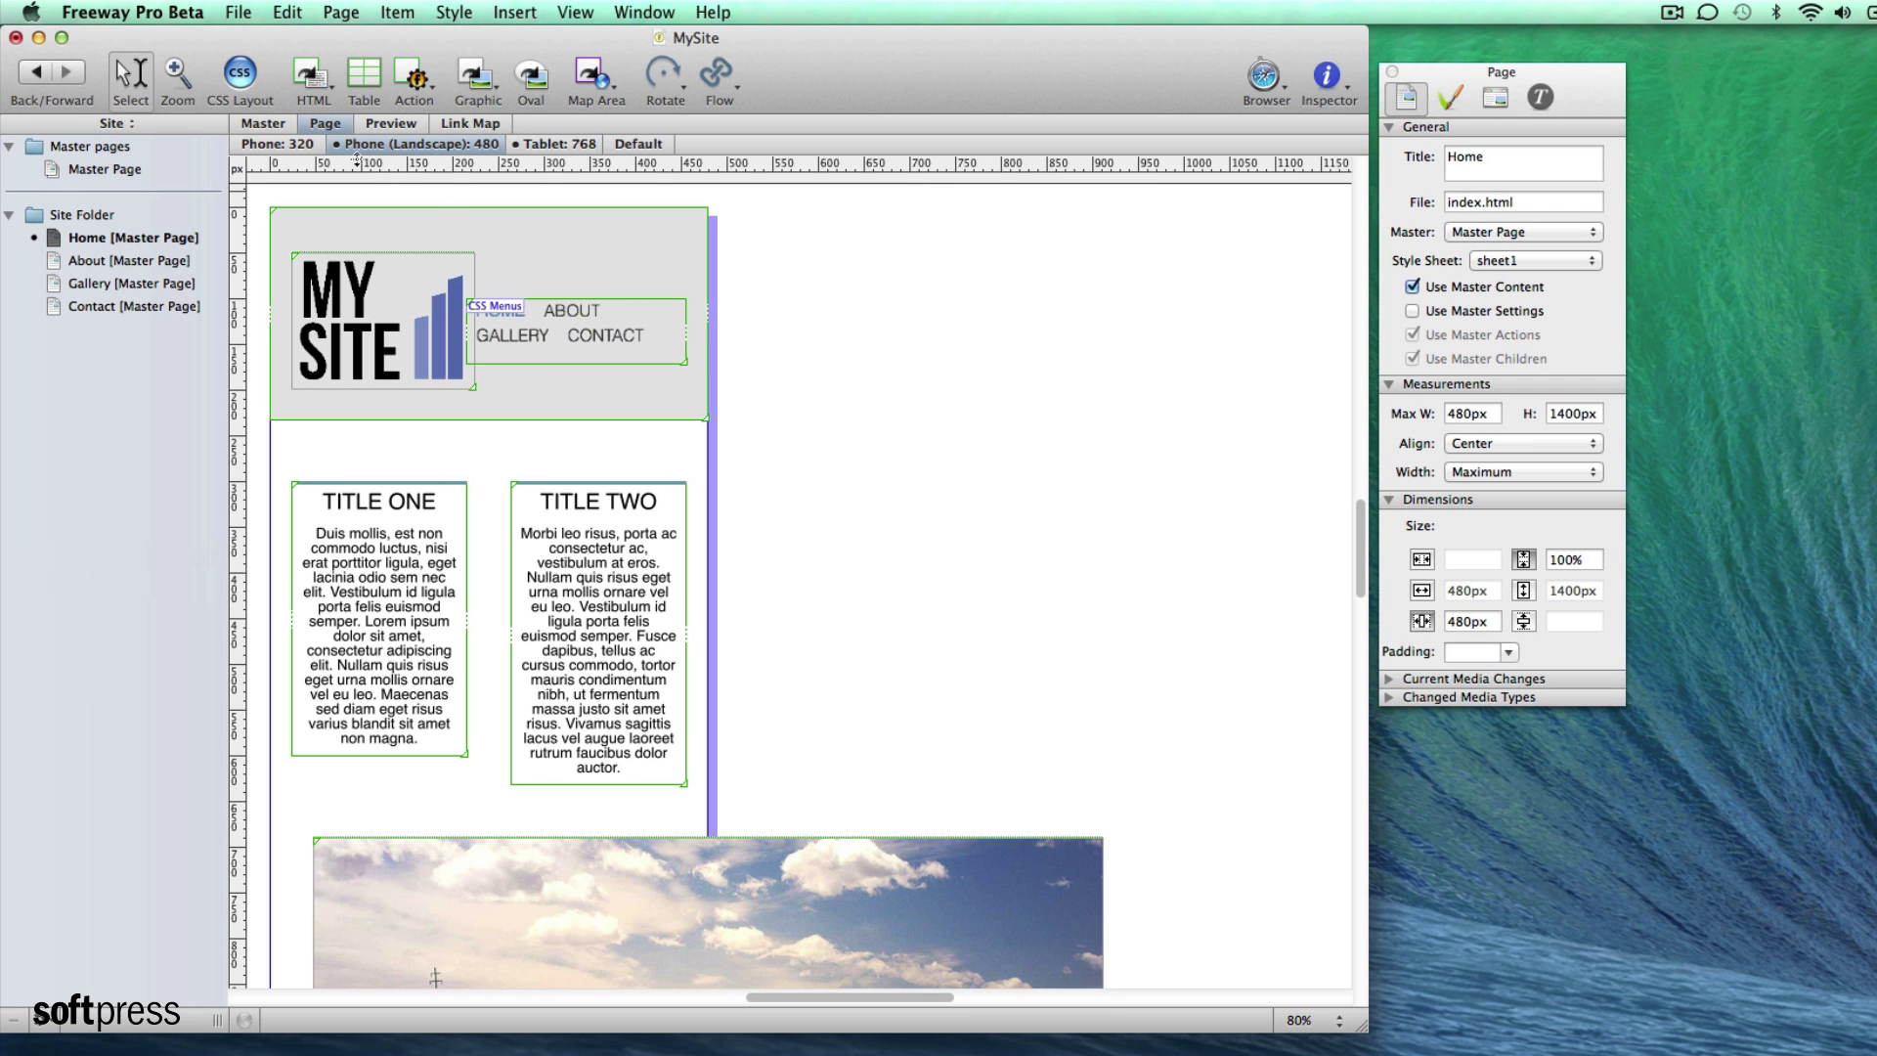
click(1217, 367)
double_click(1471, 413)
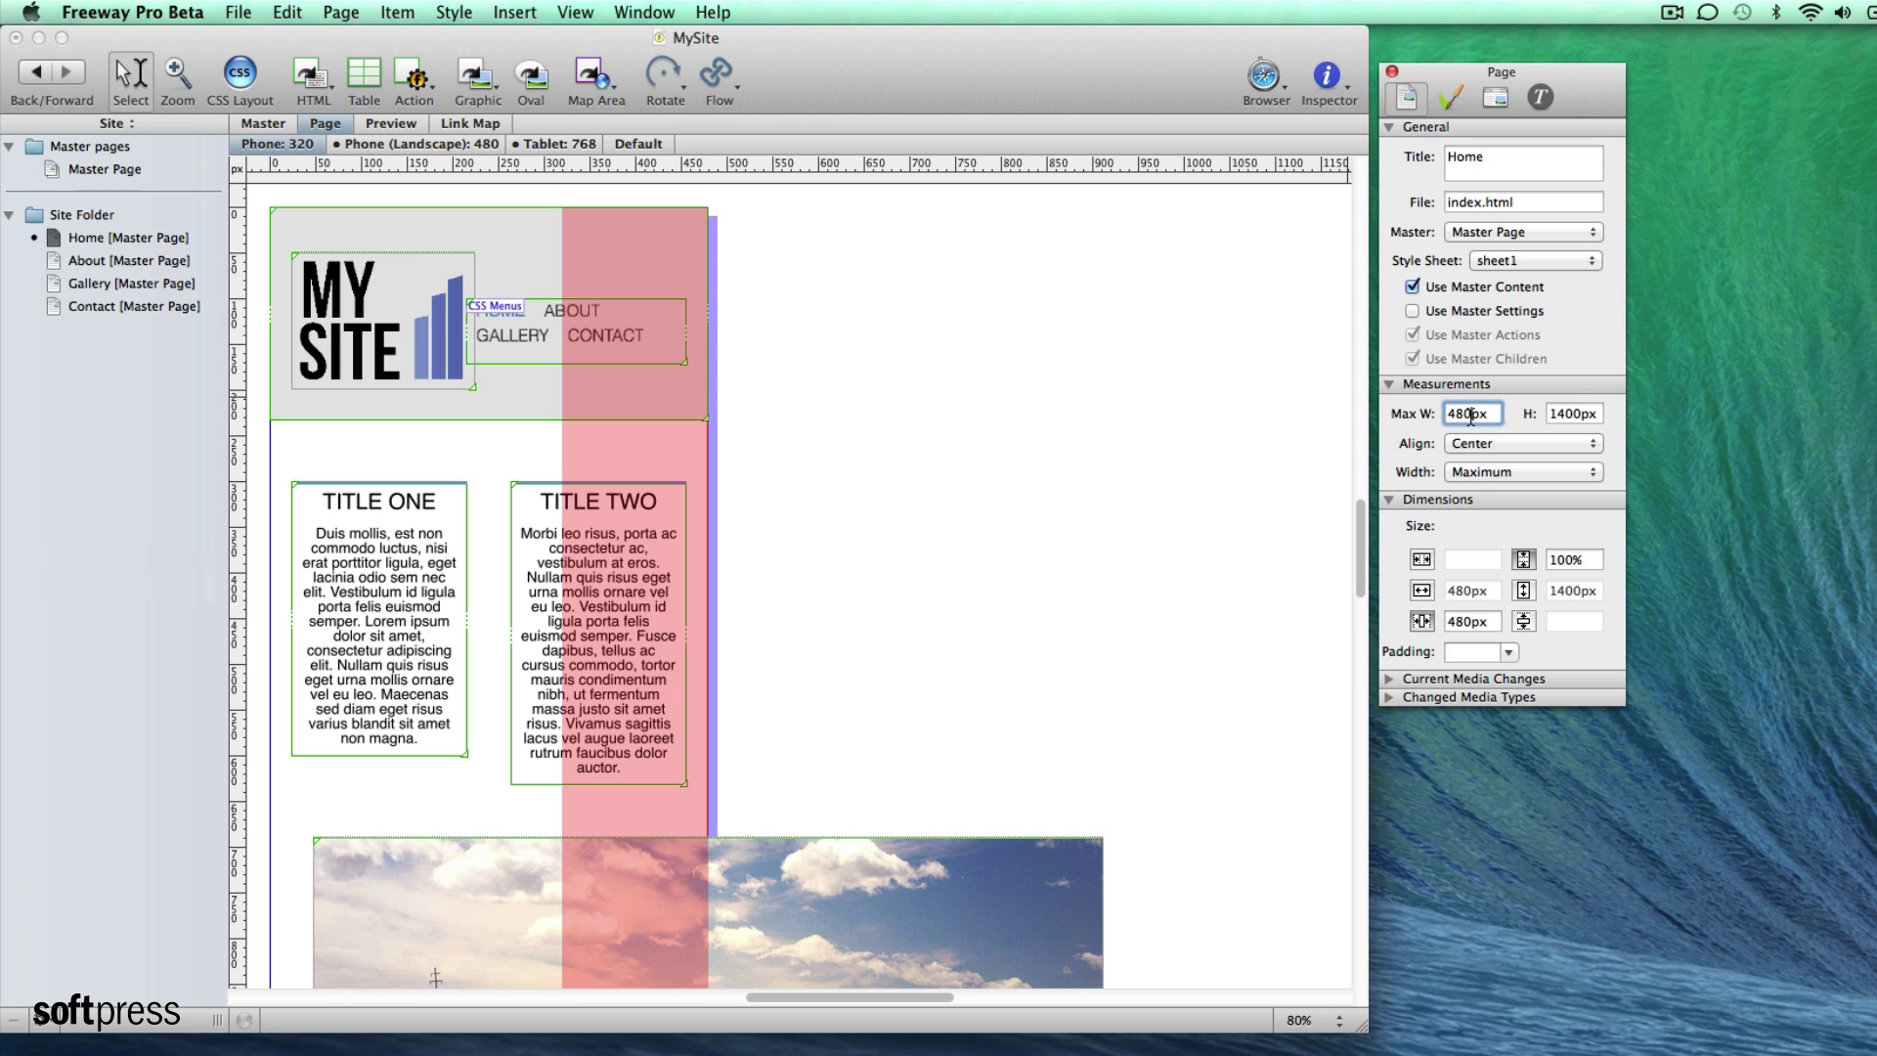
text(320)
key(Return)
click(645, 159)
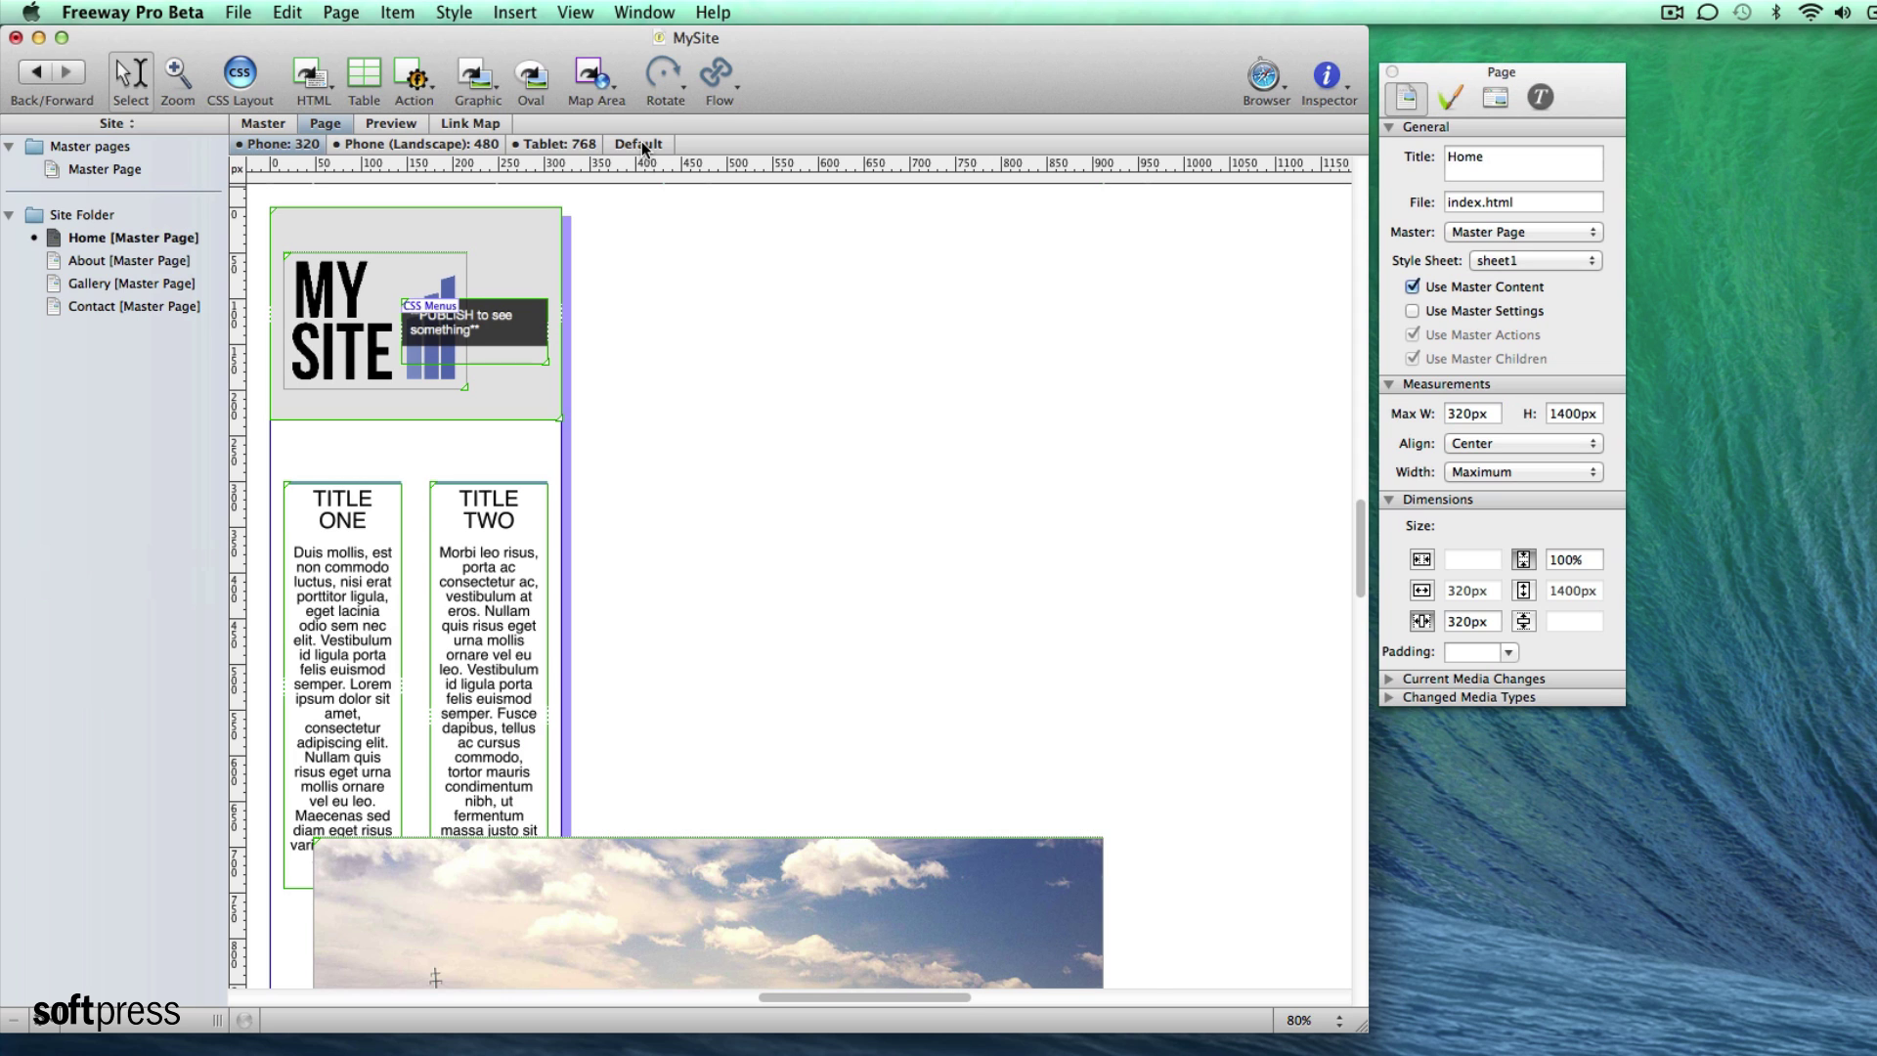
Step: At the Default breakpoint, review settings for the header, footer, TITLE ONE, TITLE TWO and road image
click(642, 147)
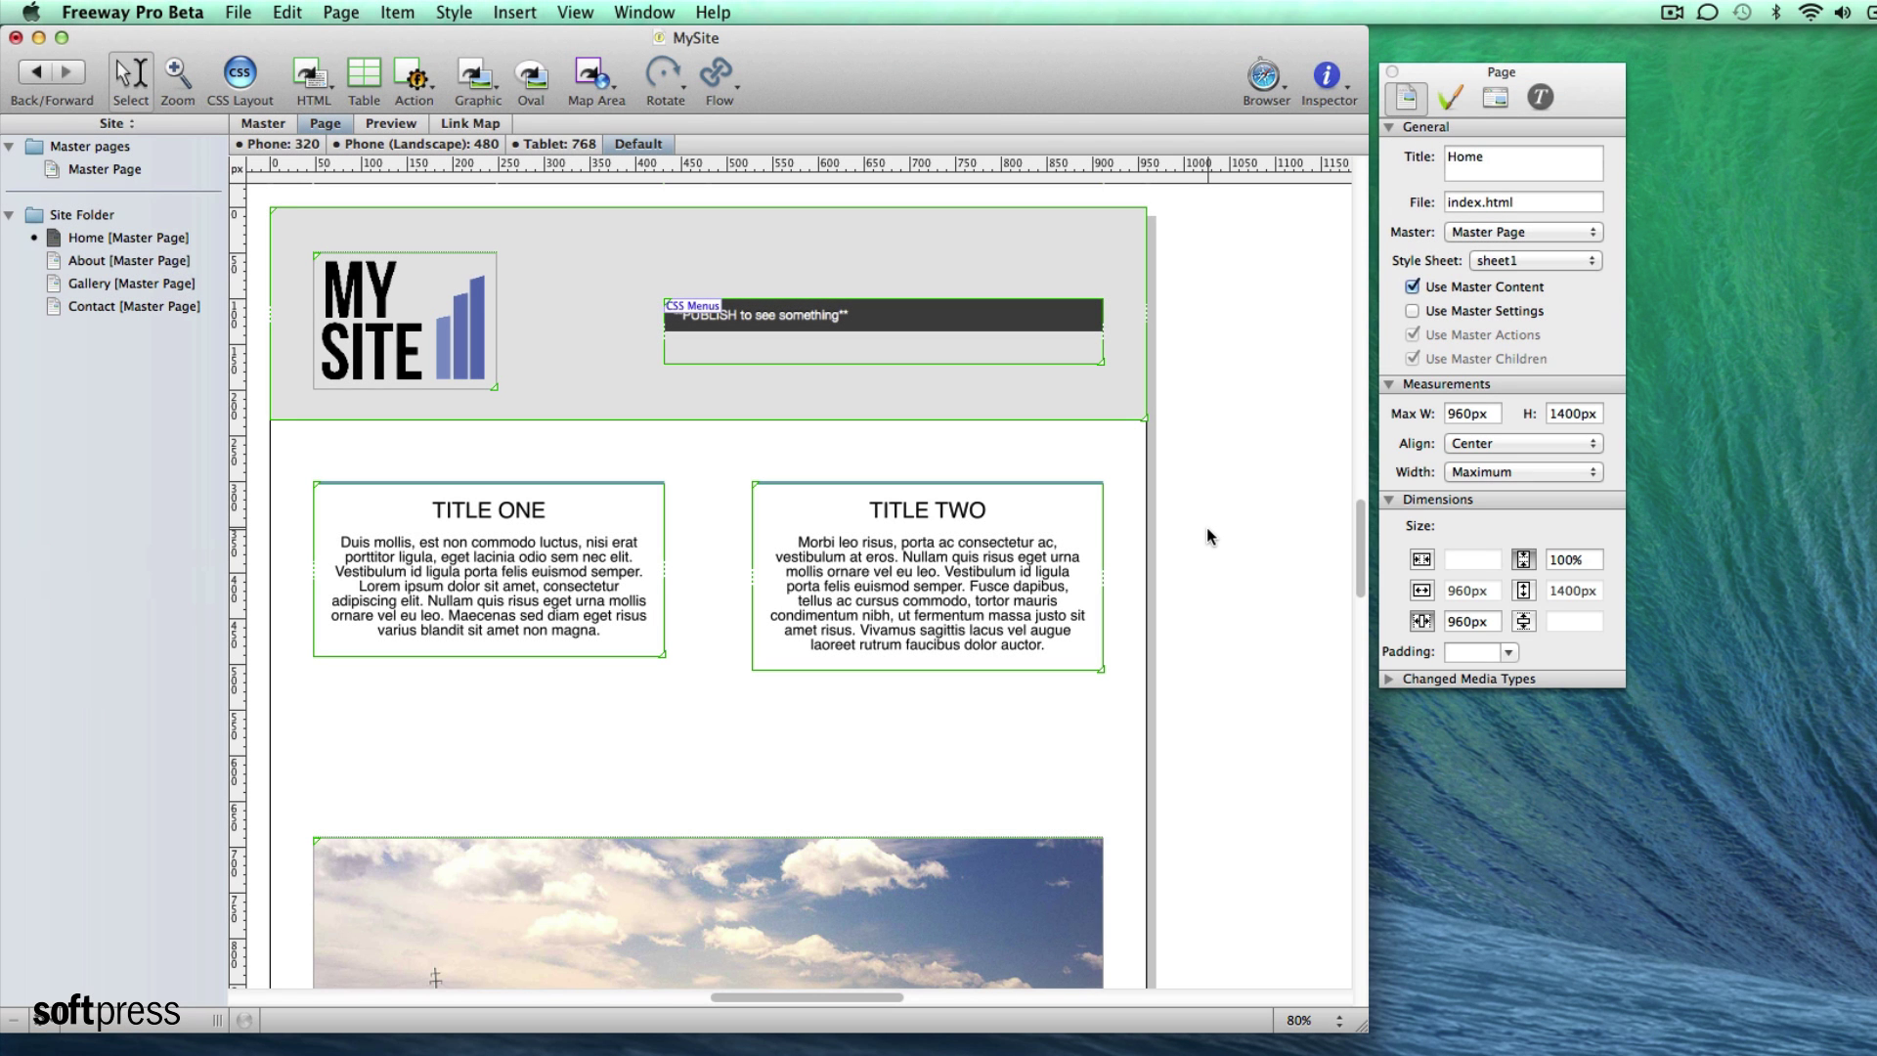
click(968, 404)
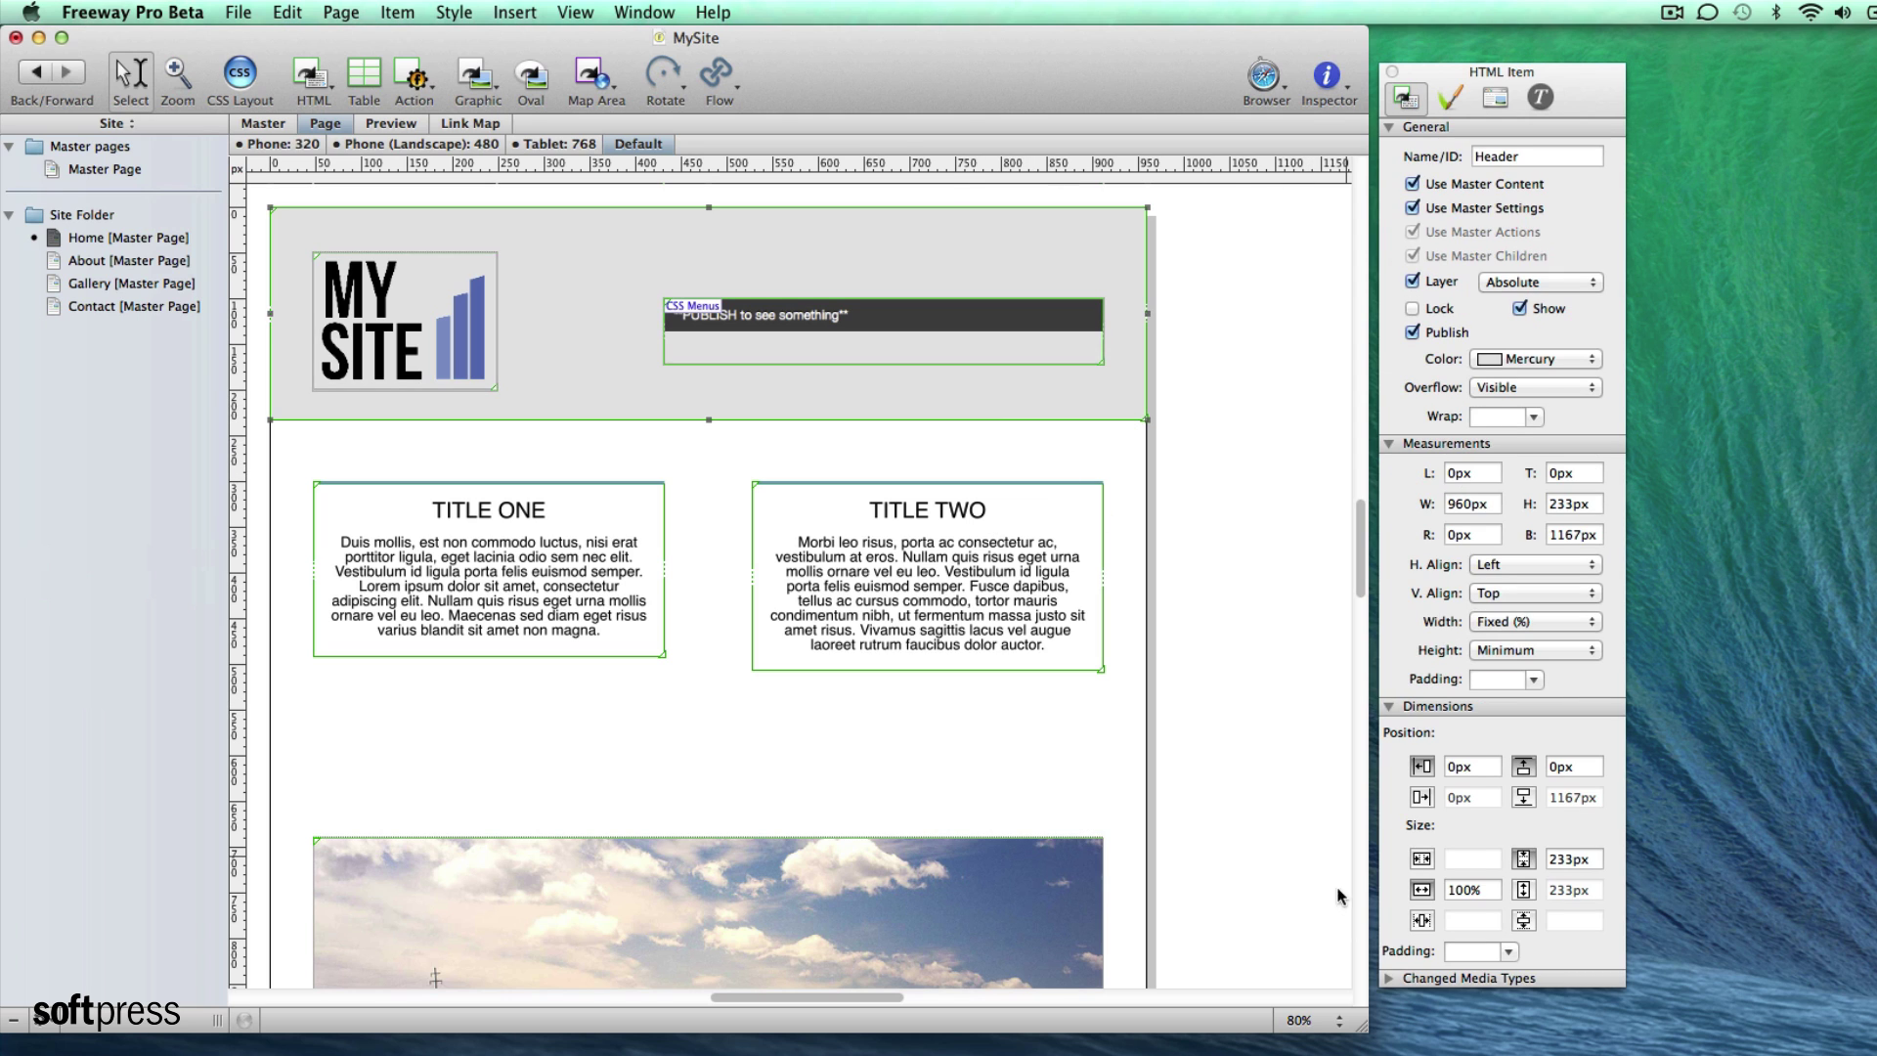
scroll(1070, 925, down, 8)
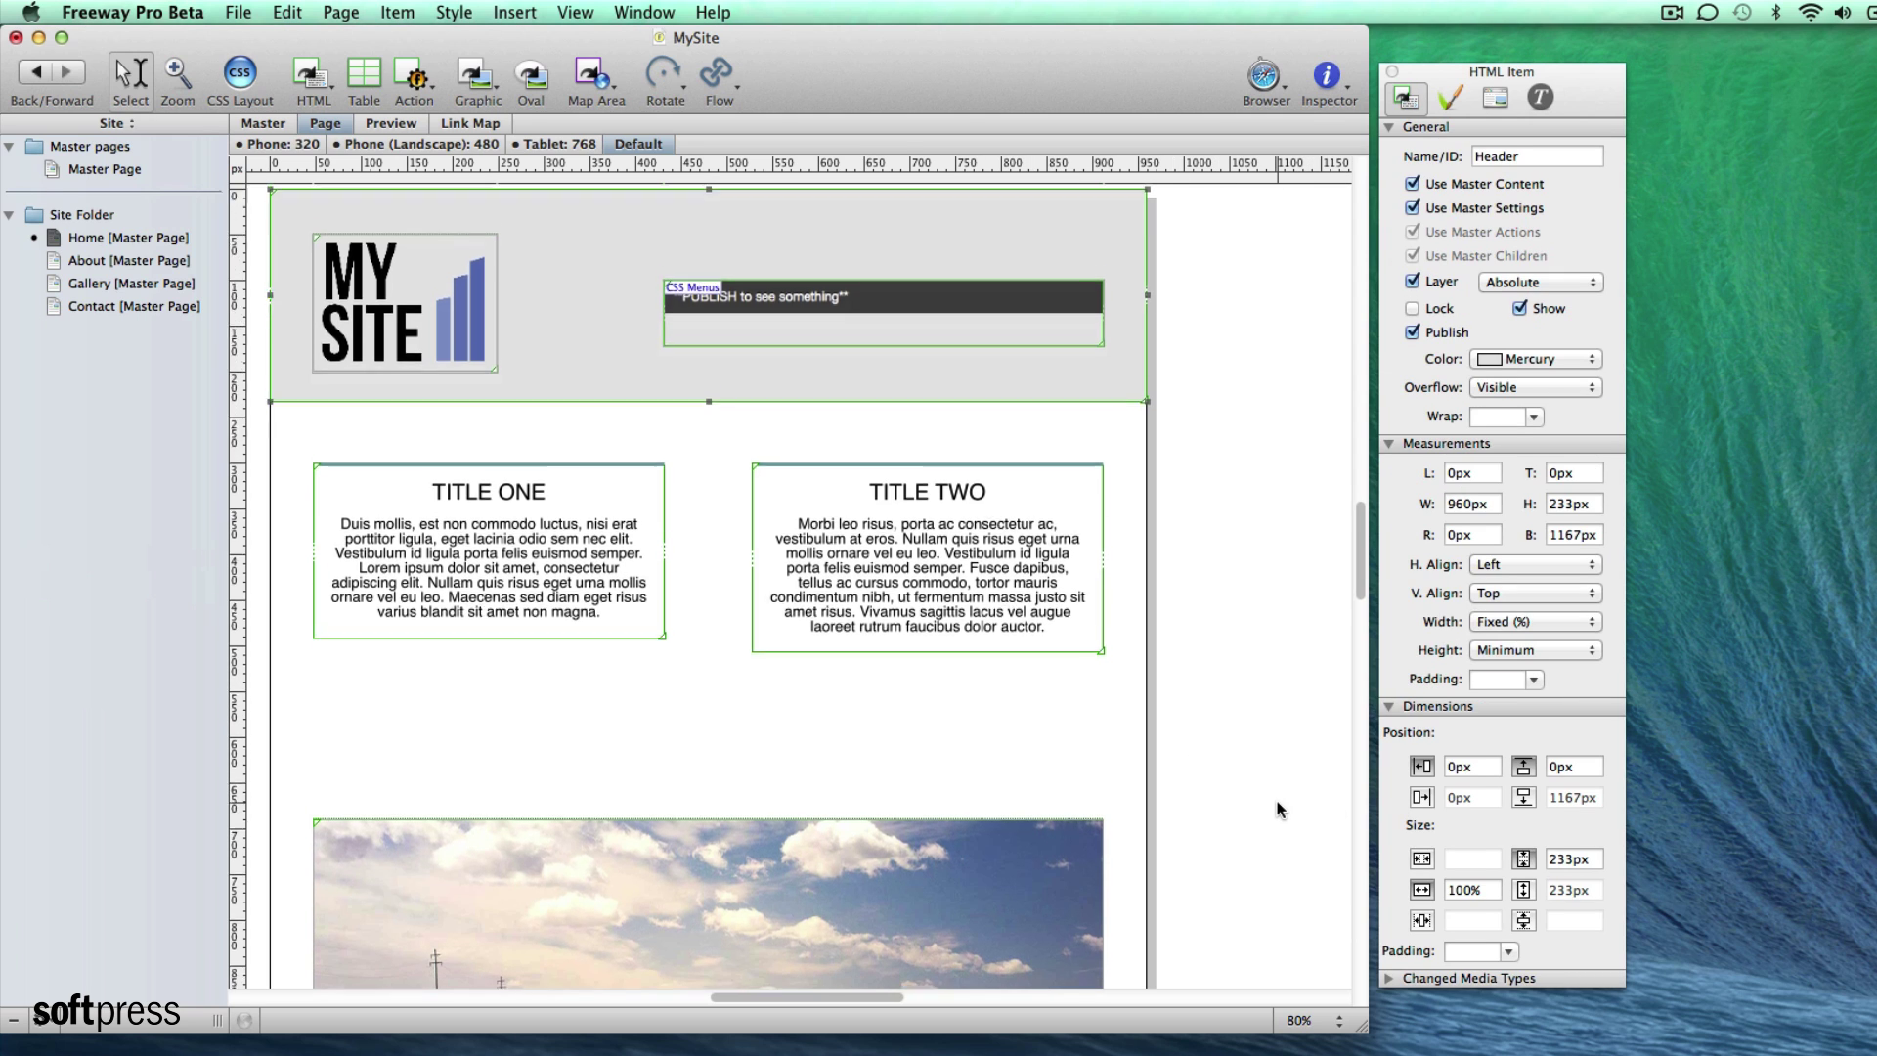
click(1076, 917)
scroll(1076, 913, up, 3)
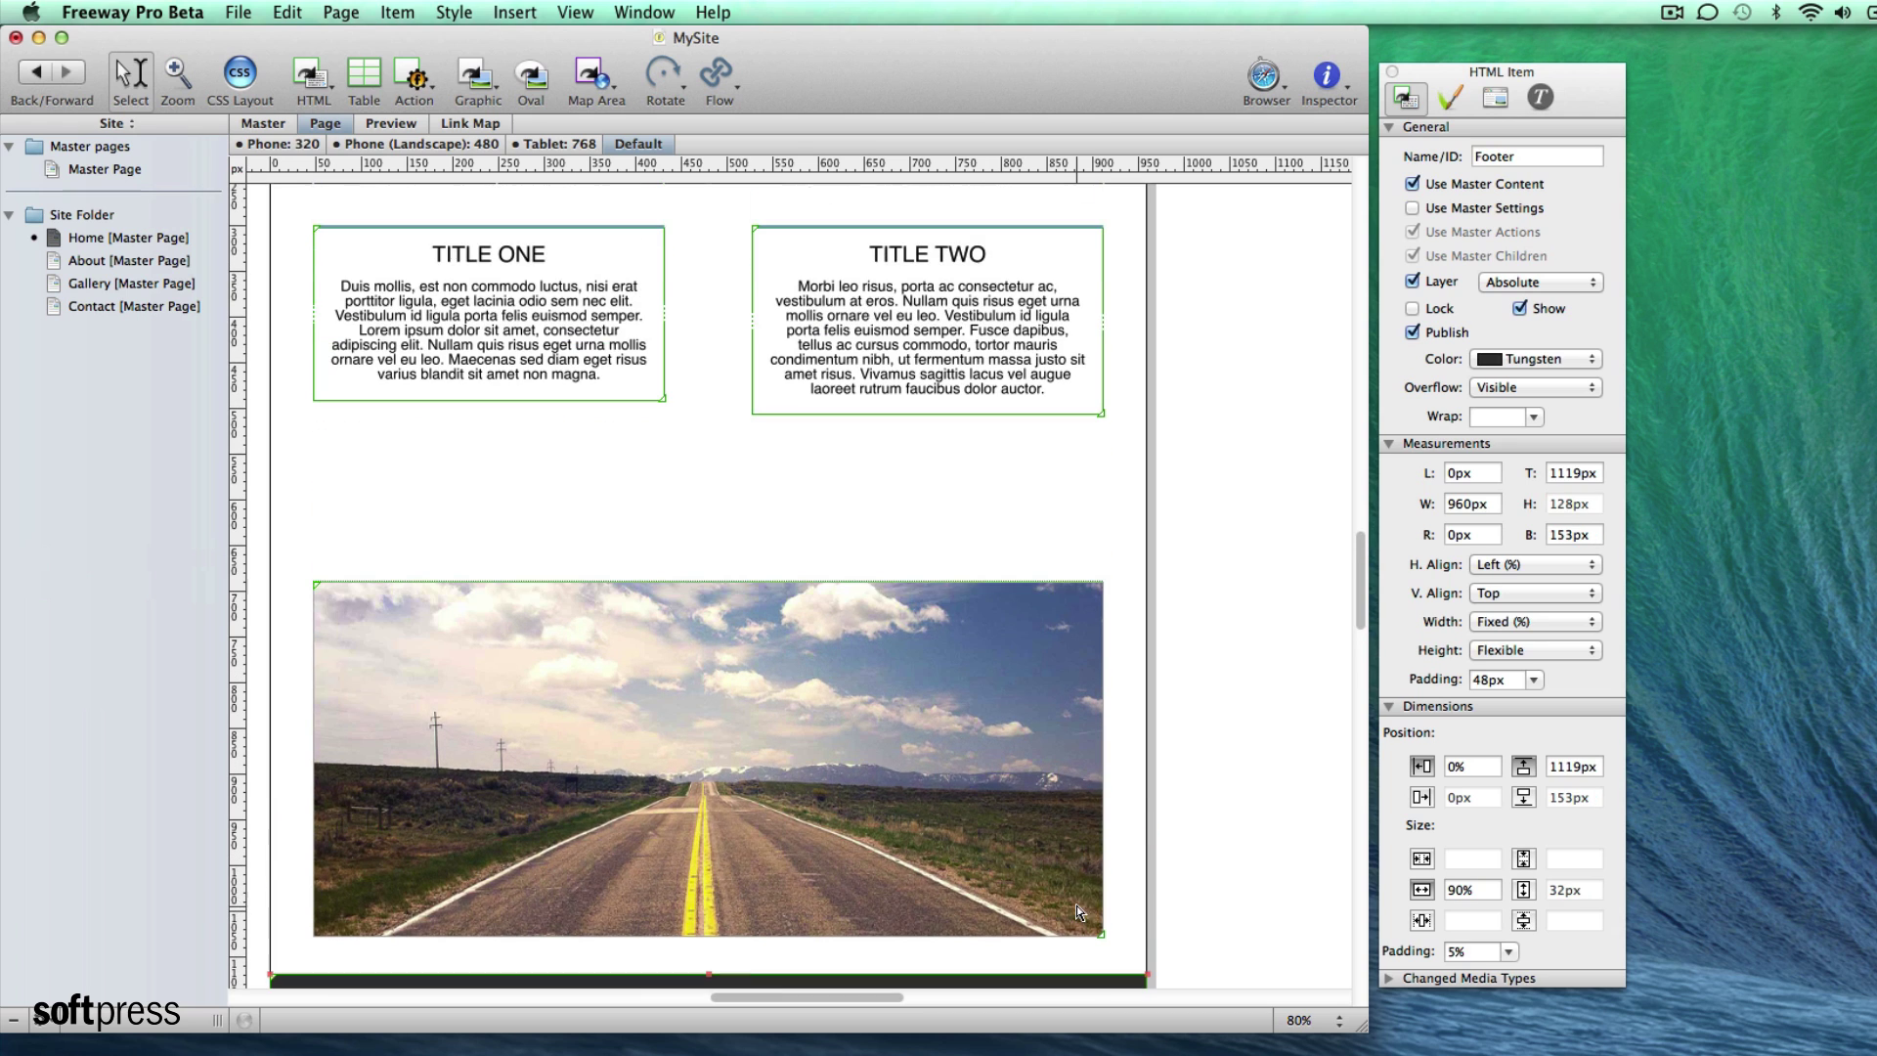
click(574, 396)
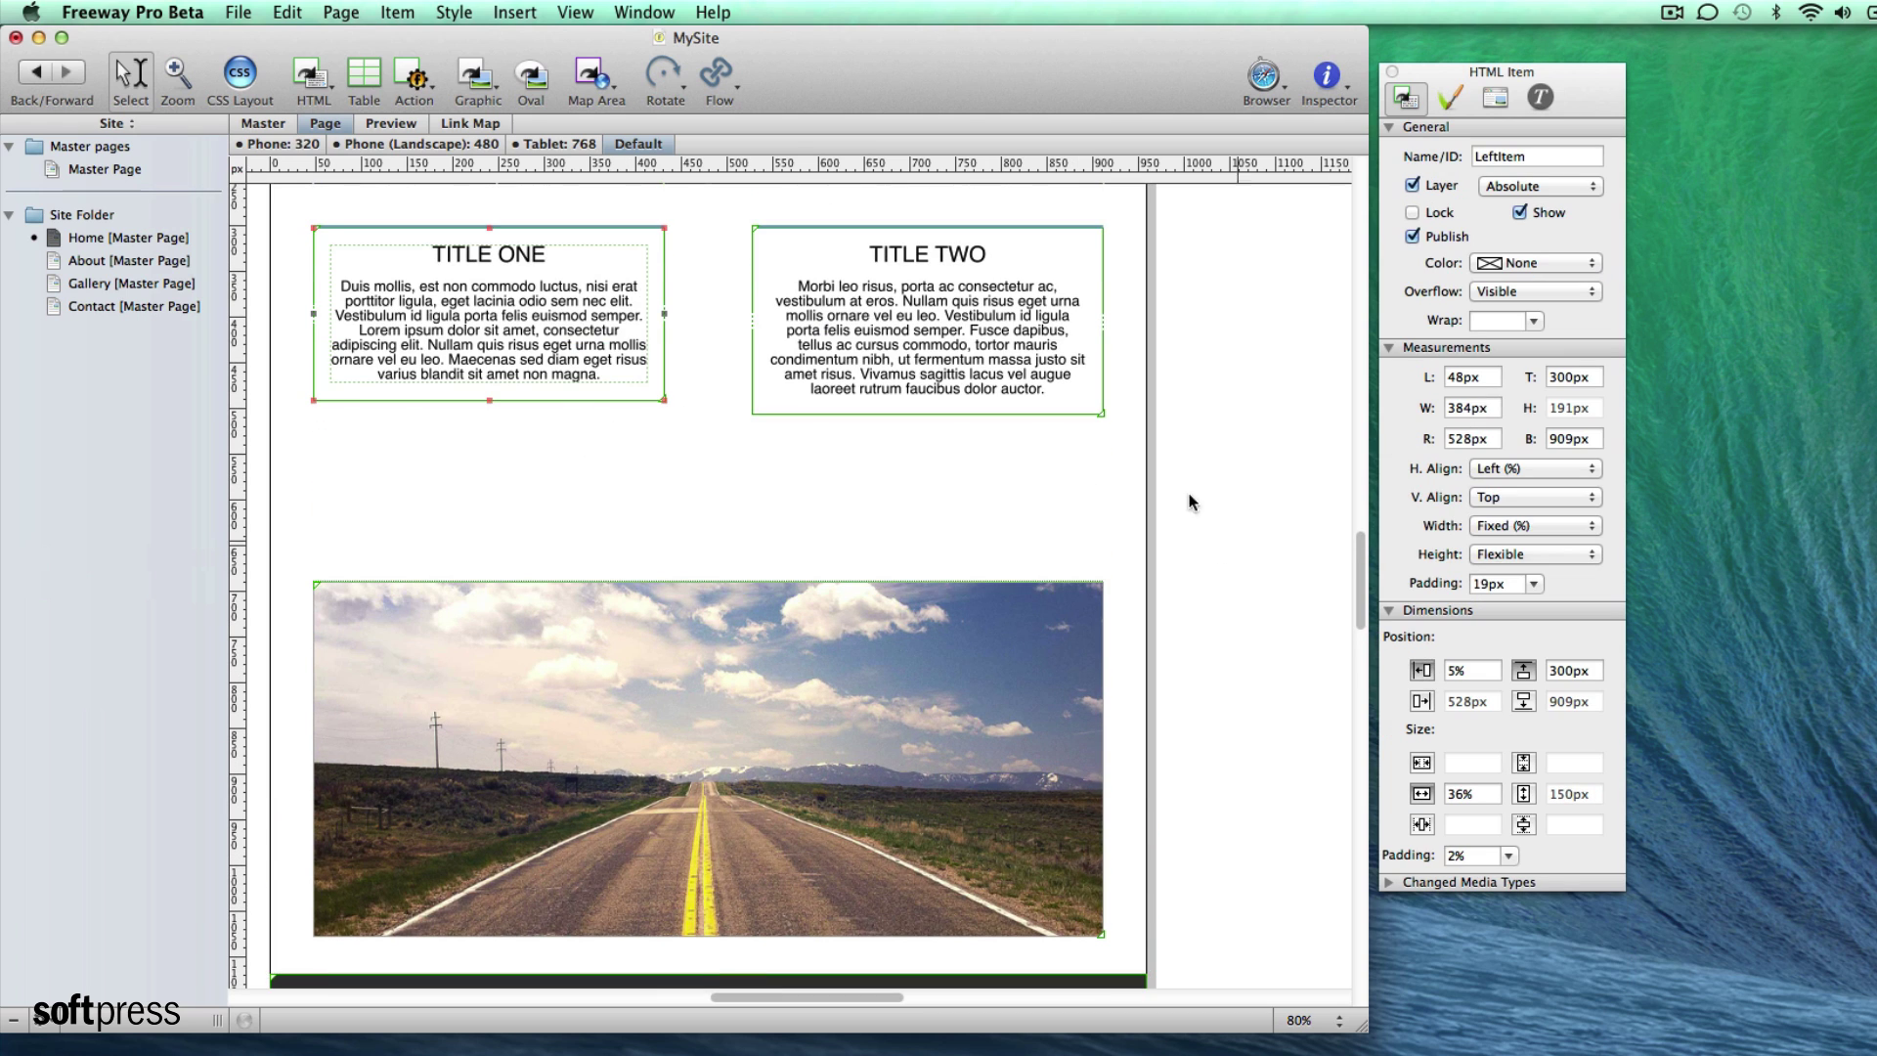
click(968, 325)
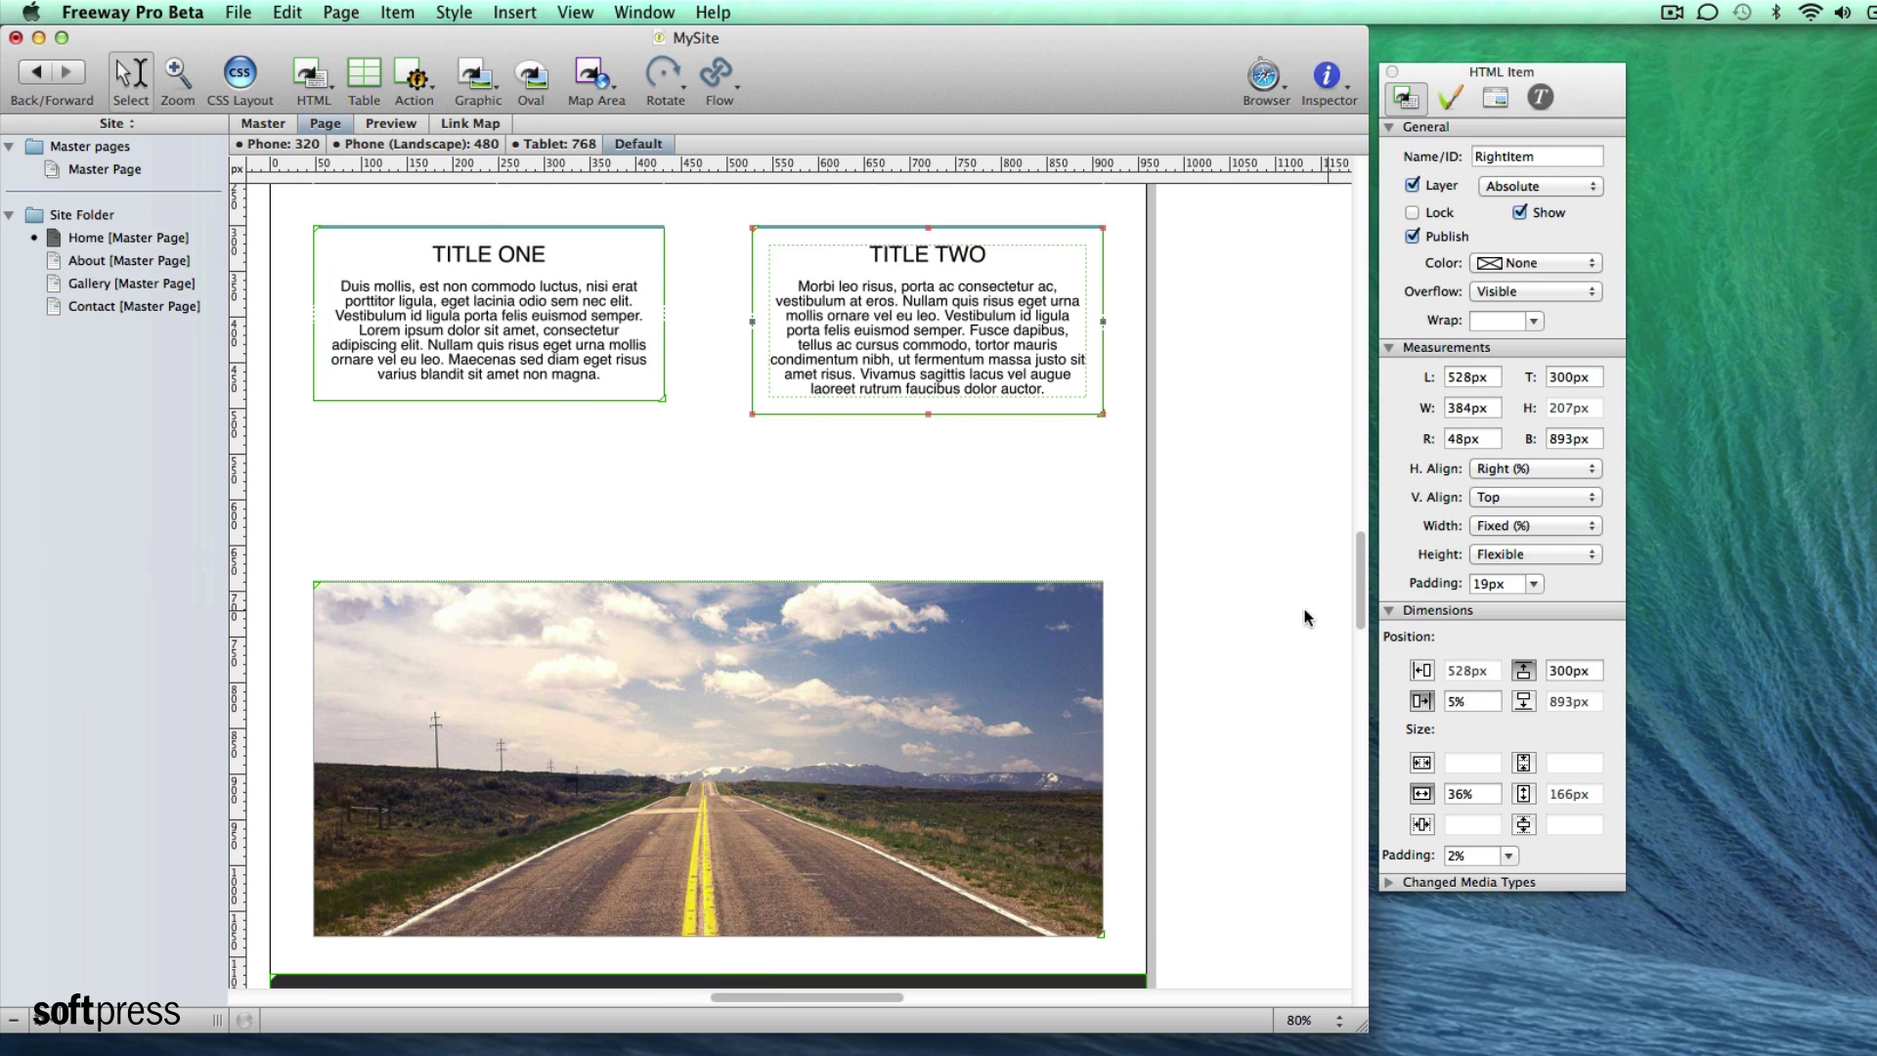
click(970, 669)
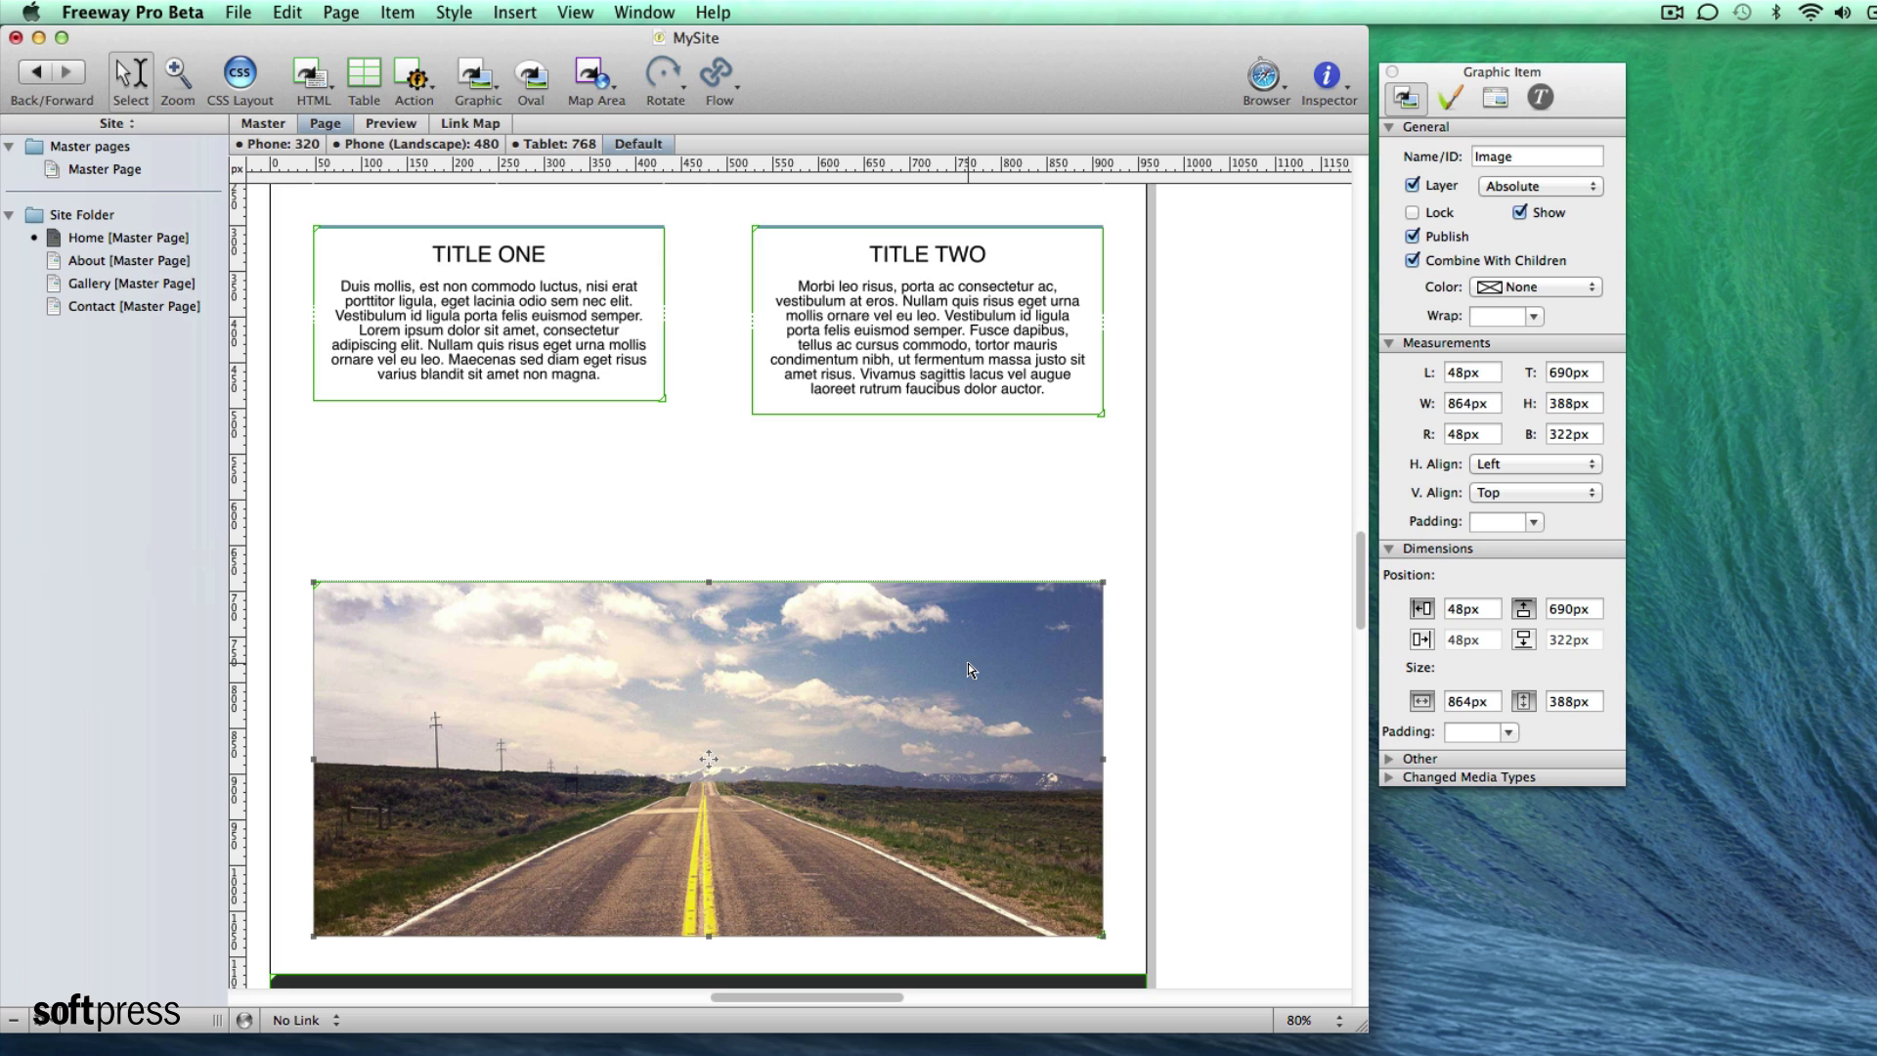
scroll(1176, 459, up, 5)
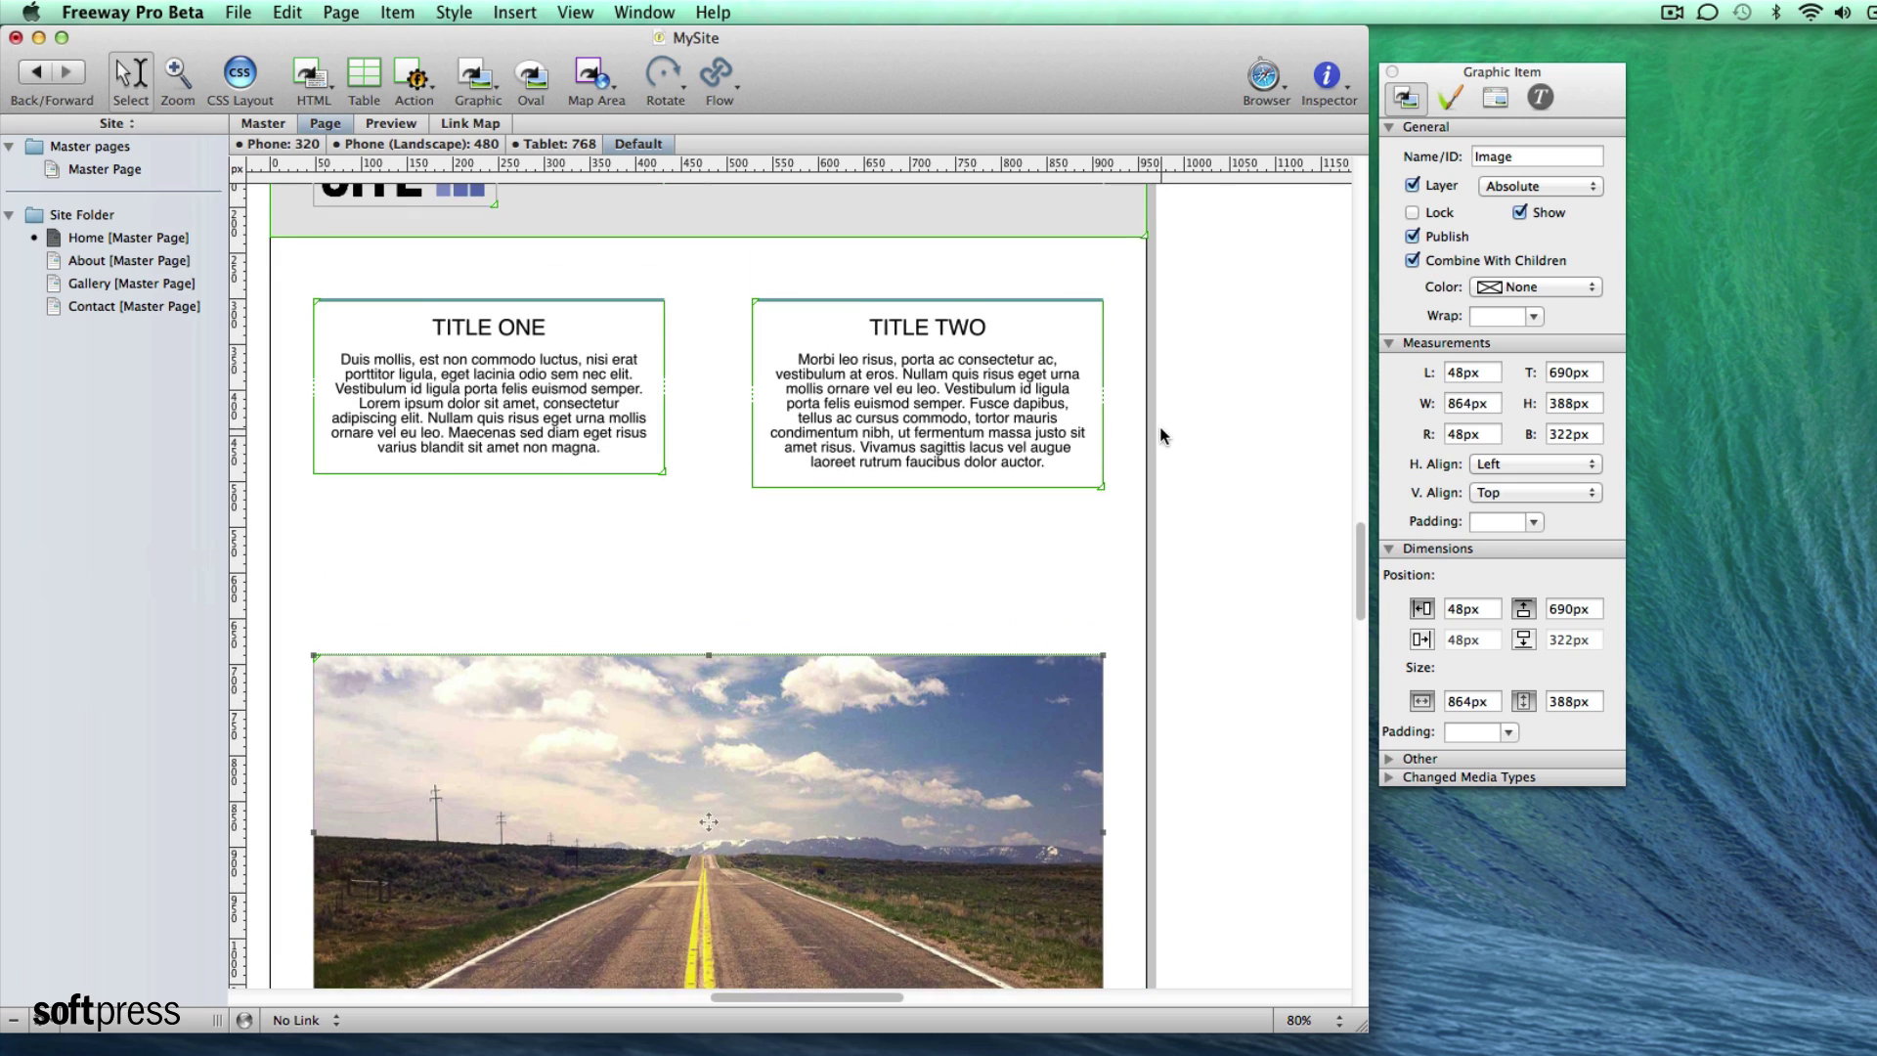
scroll(1177, 458, up, 2)
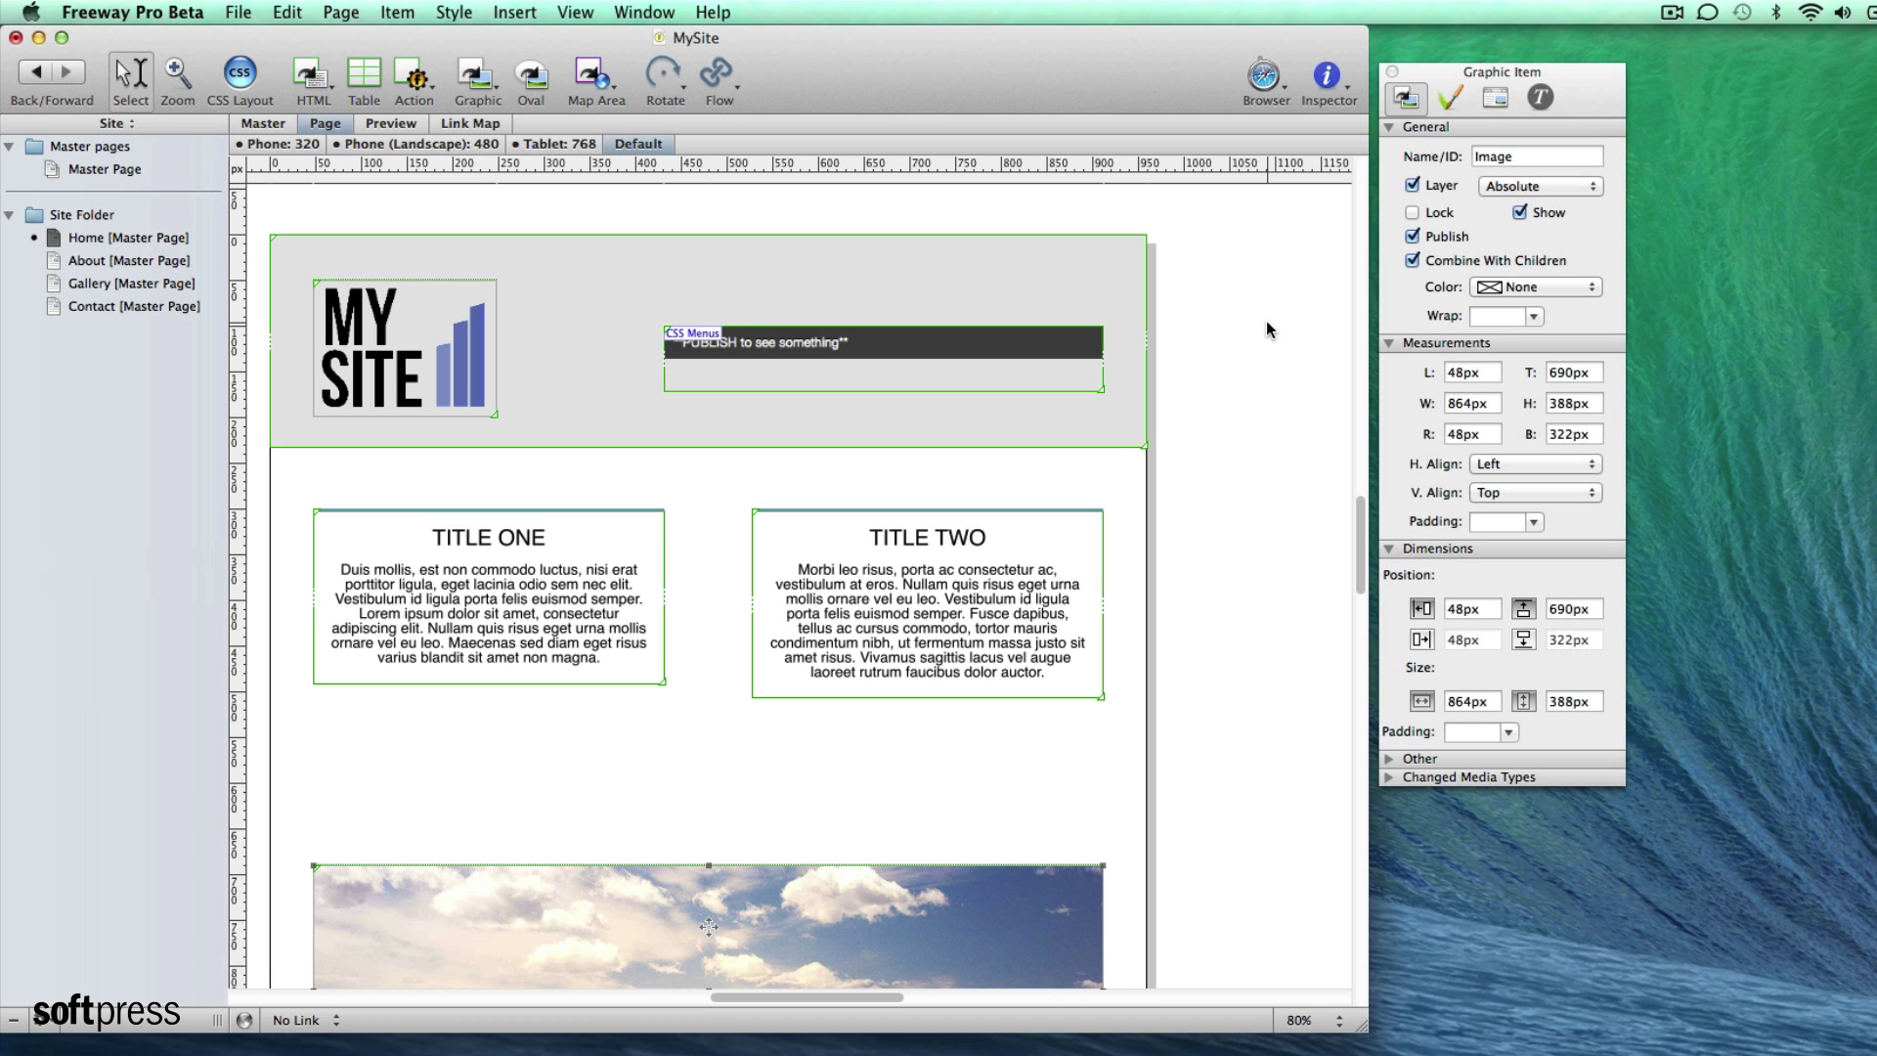
Step: Preview the Home page in Safari and narrow the window to check the reflow
click(1266, 330)
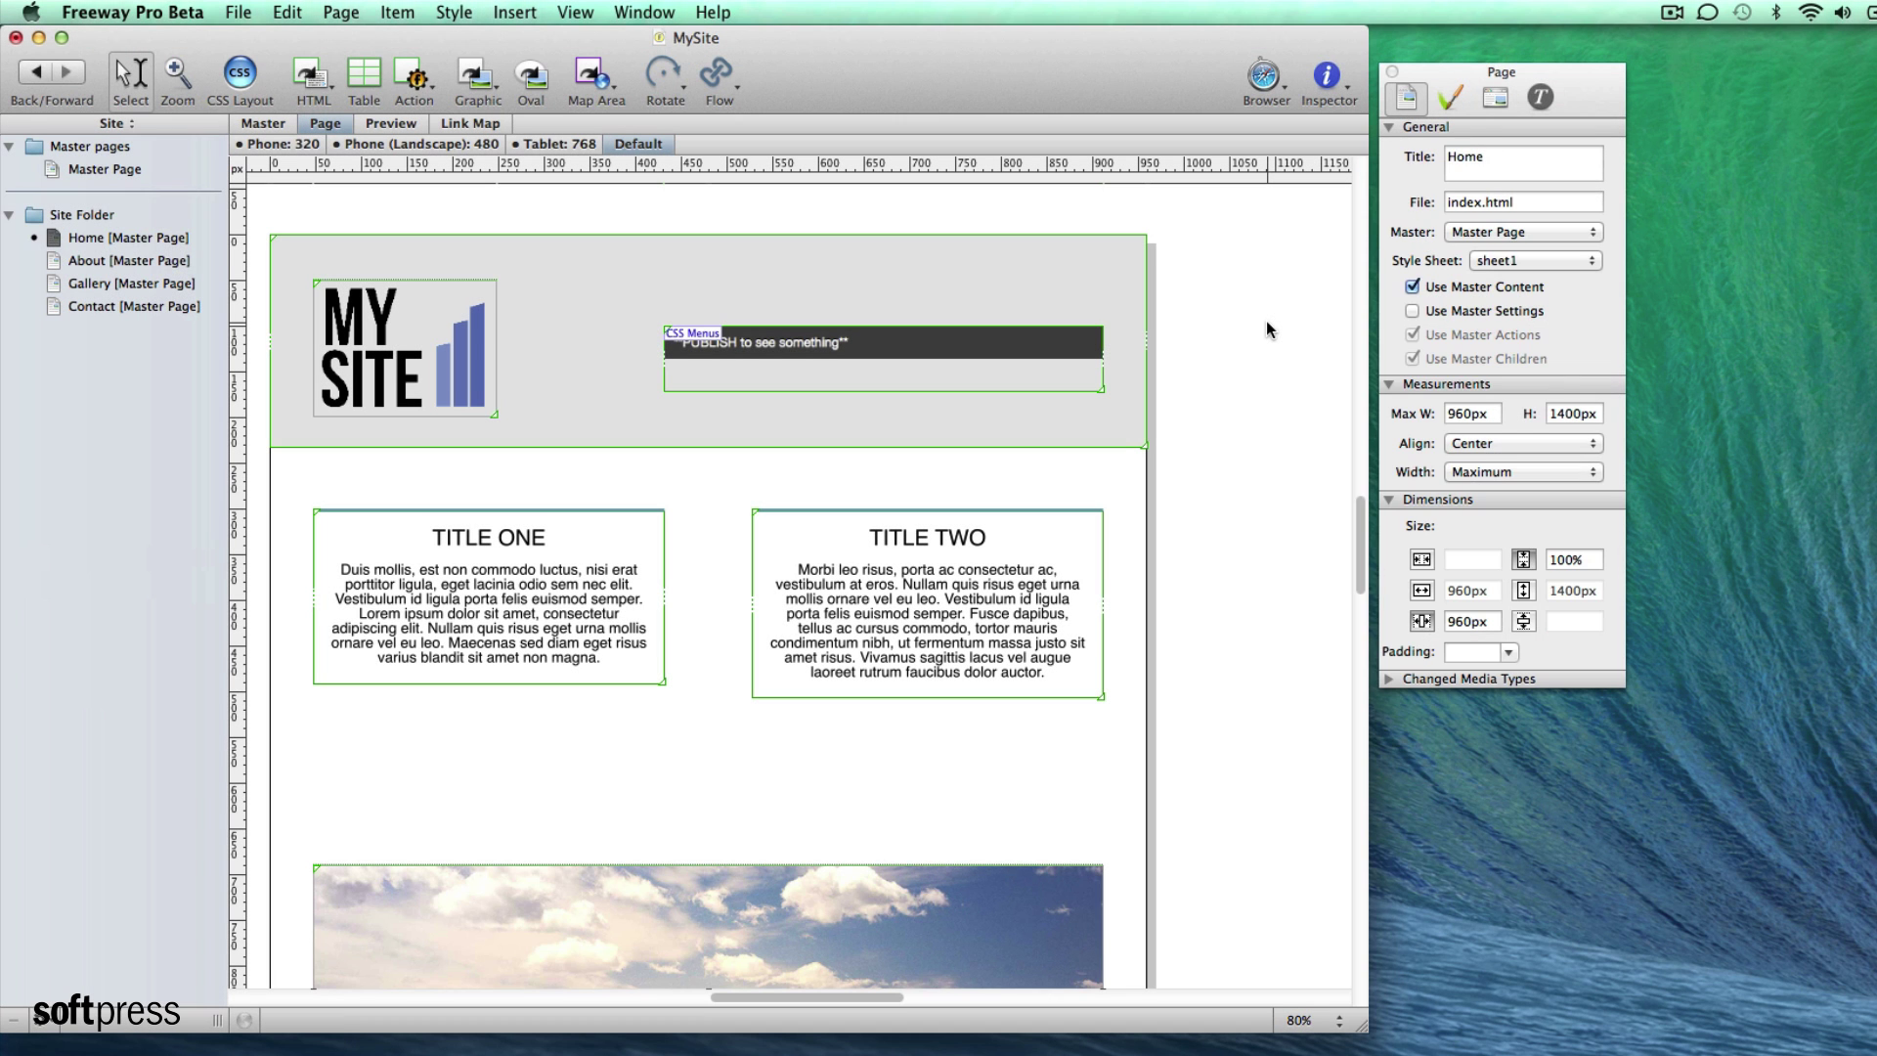
click(1256, 84)
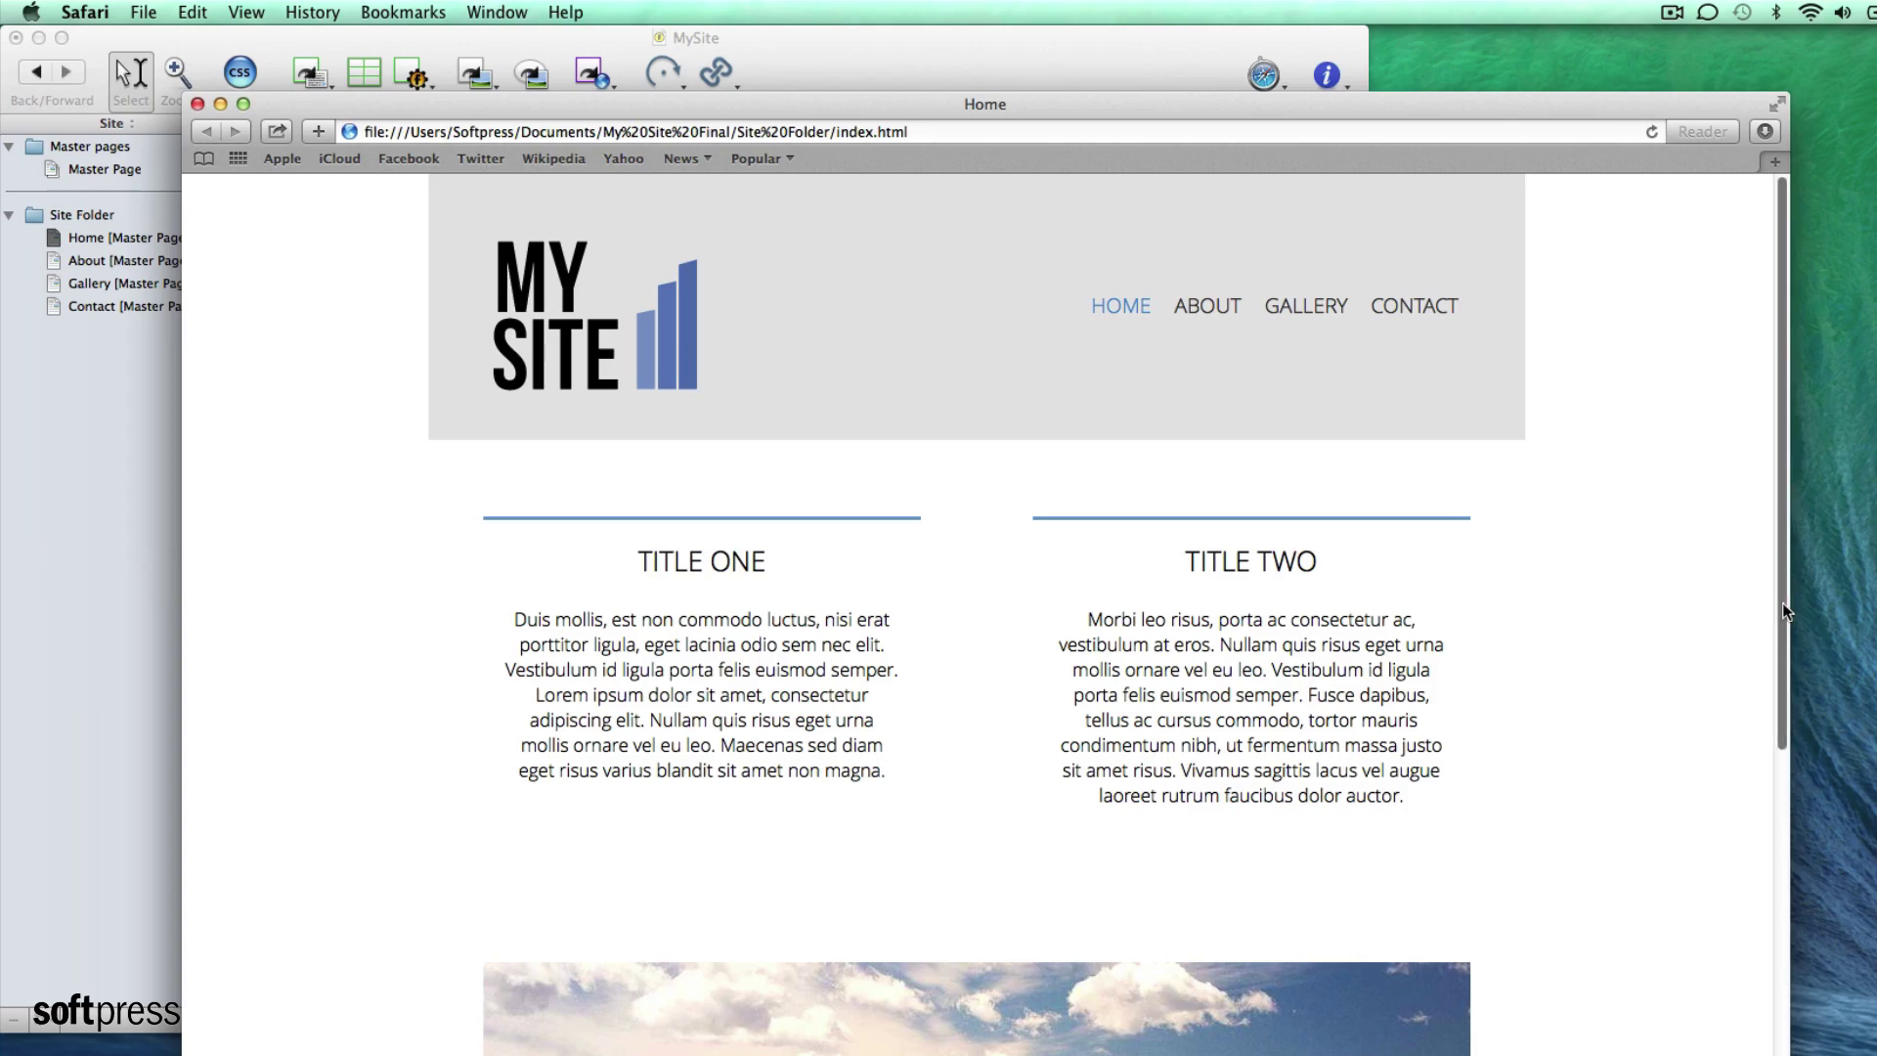
drag(1785, 611, 1869, 625)
Step: In the Tablet 768 layout, select the TITLE ONE box and nudge it upward
click(125, 407)
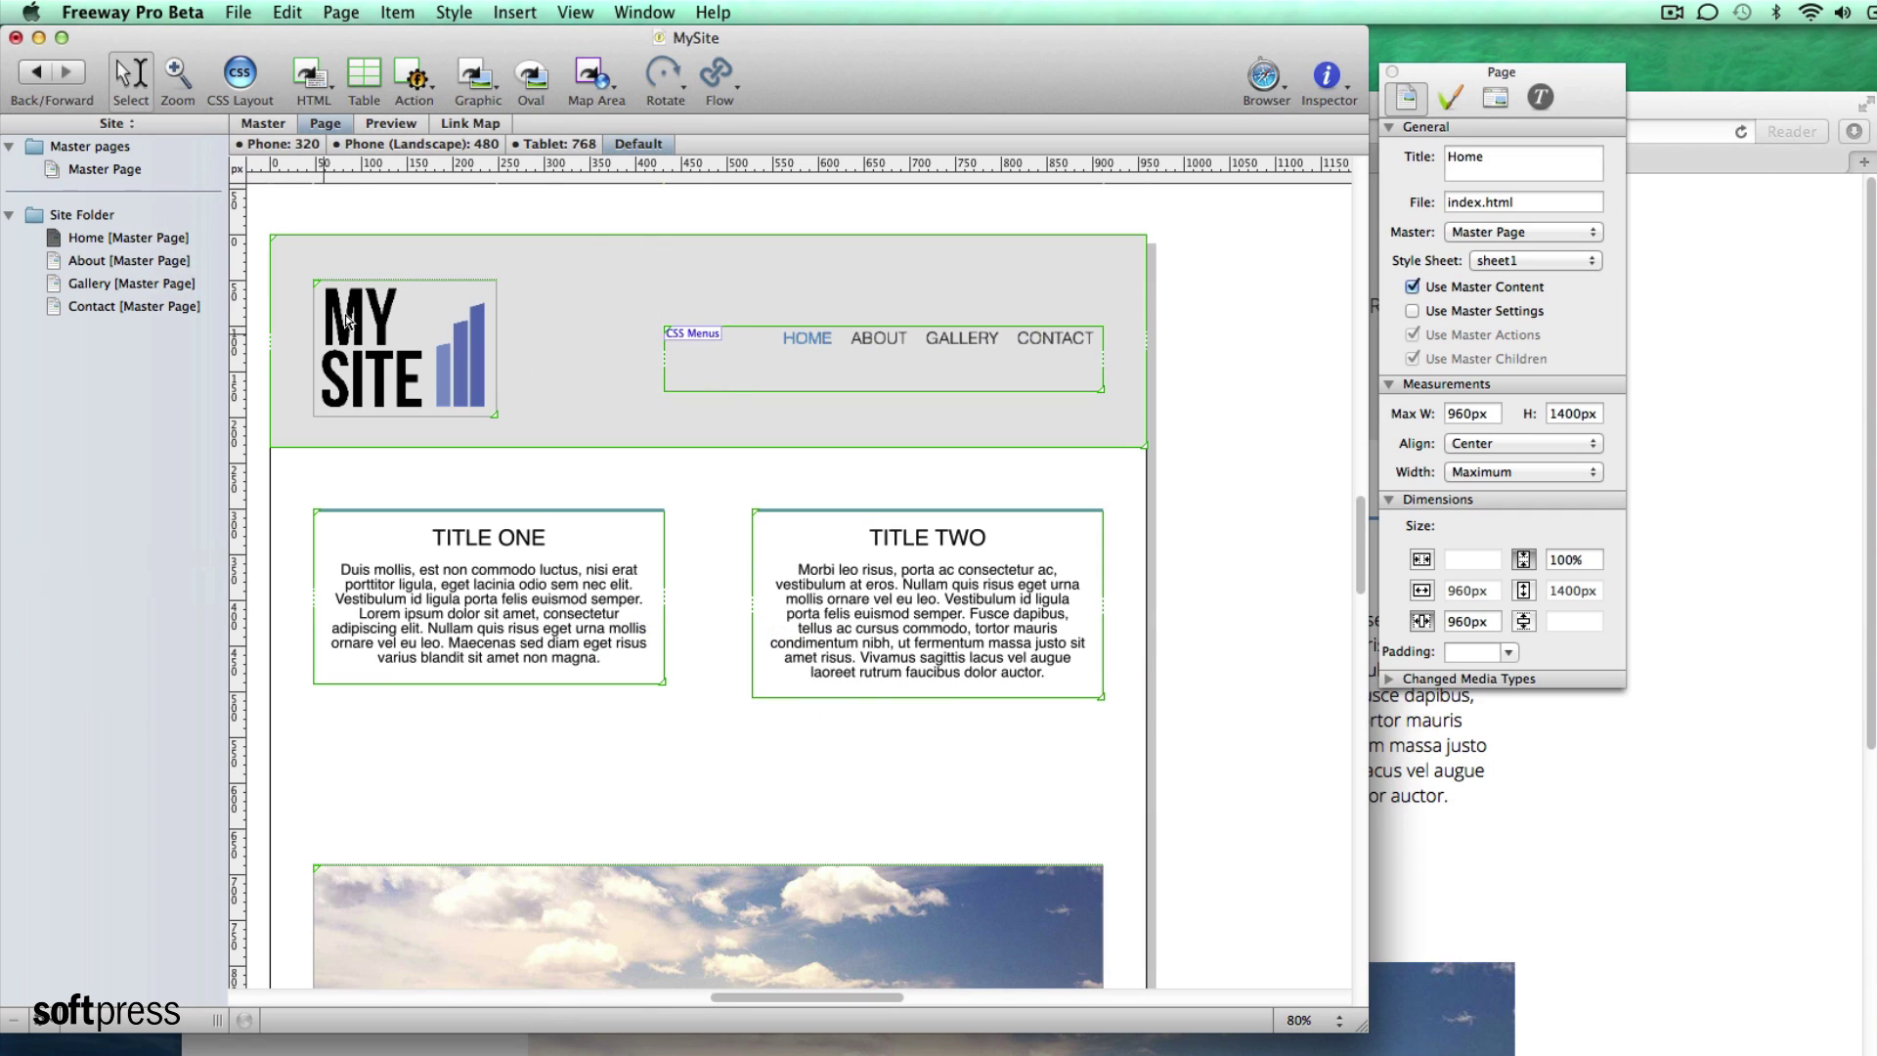
click(554, 147)
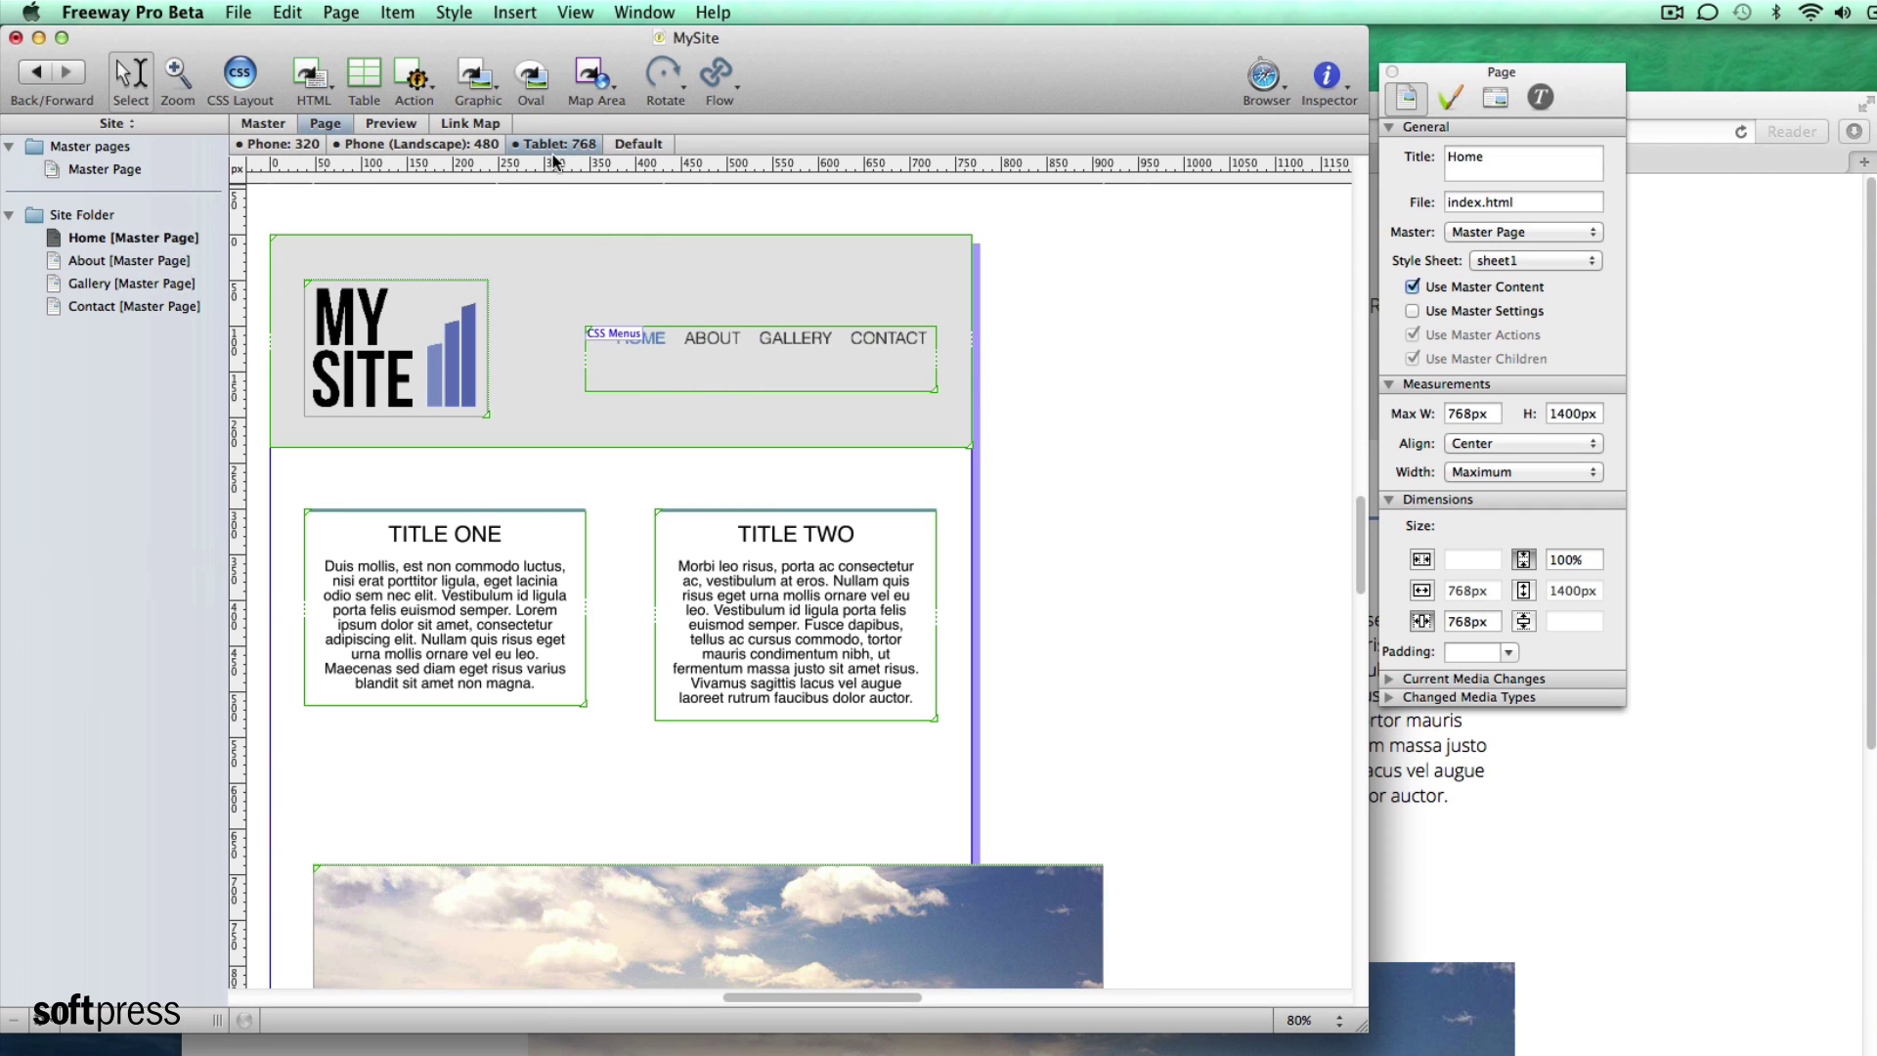
click(485, 629)
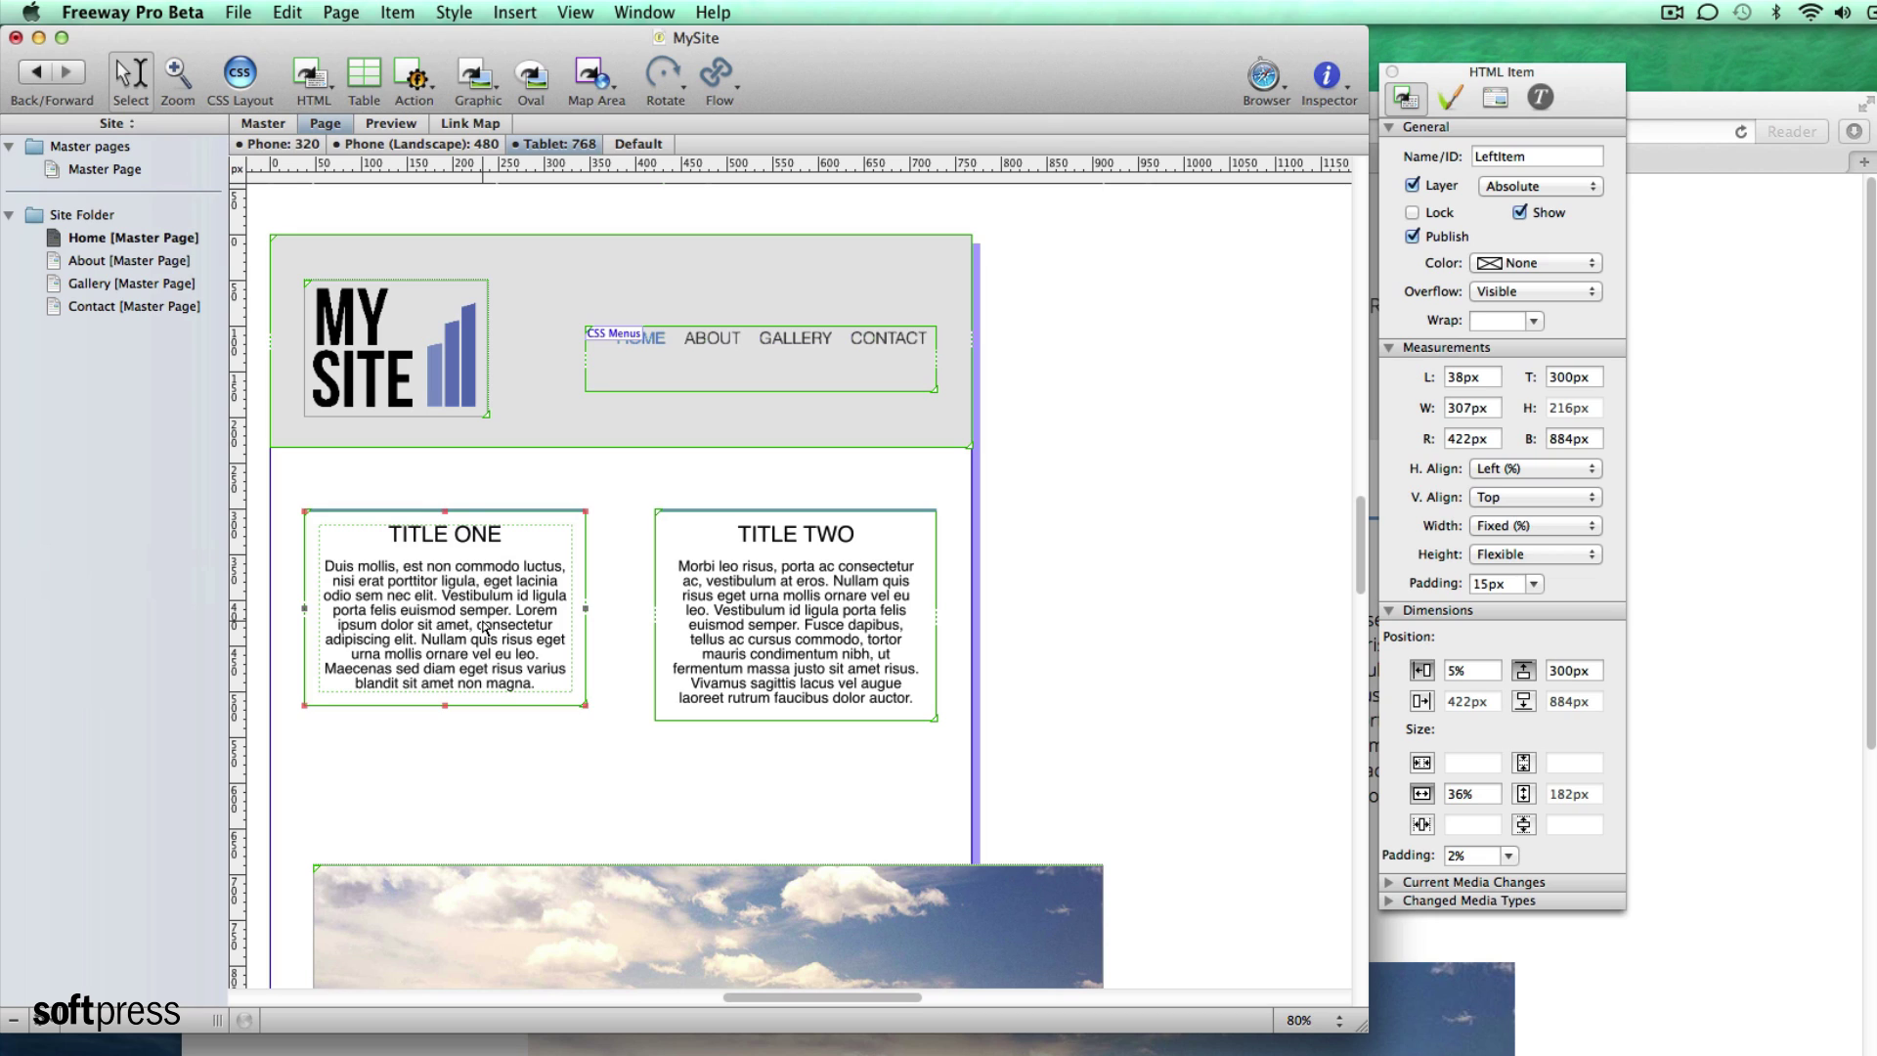
key(Up)
key(Up)
key(Up)
key(Up)
key(Up)
key(Up)
key(Up)
key(Up)
key(Up)
key(Up)
key(Up)
key(Up)
key(Up)
key(Up)
key(Up)
key(Up)
key(Up)
key(Up)
key(Up)
key(Up)
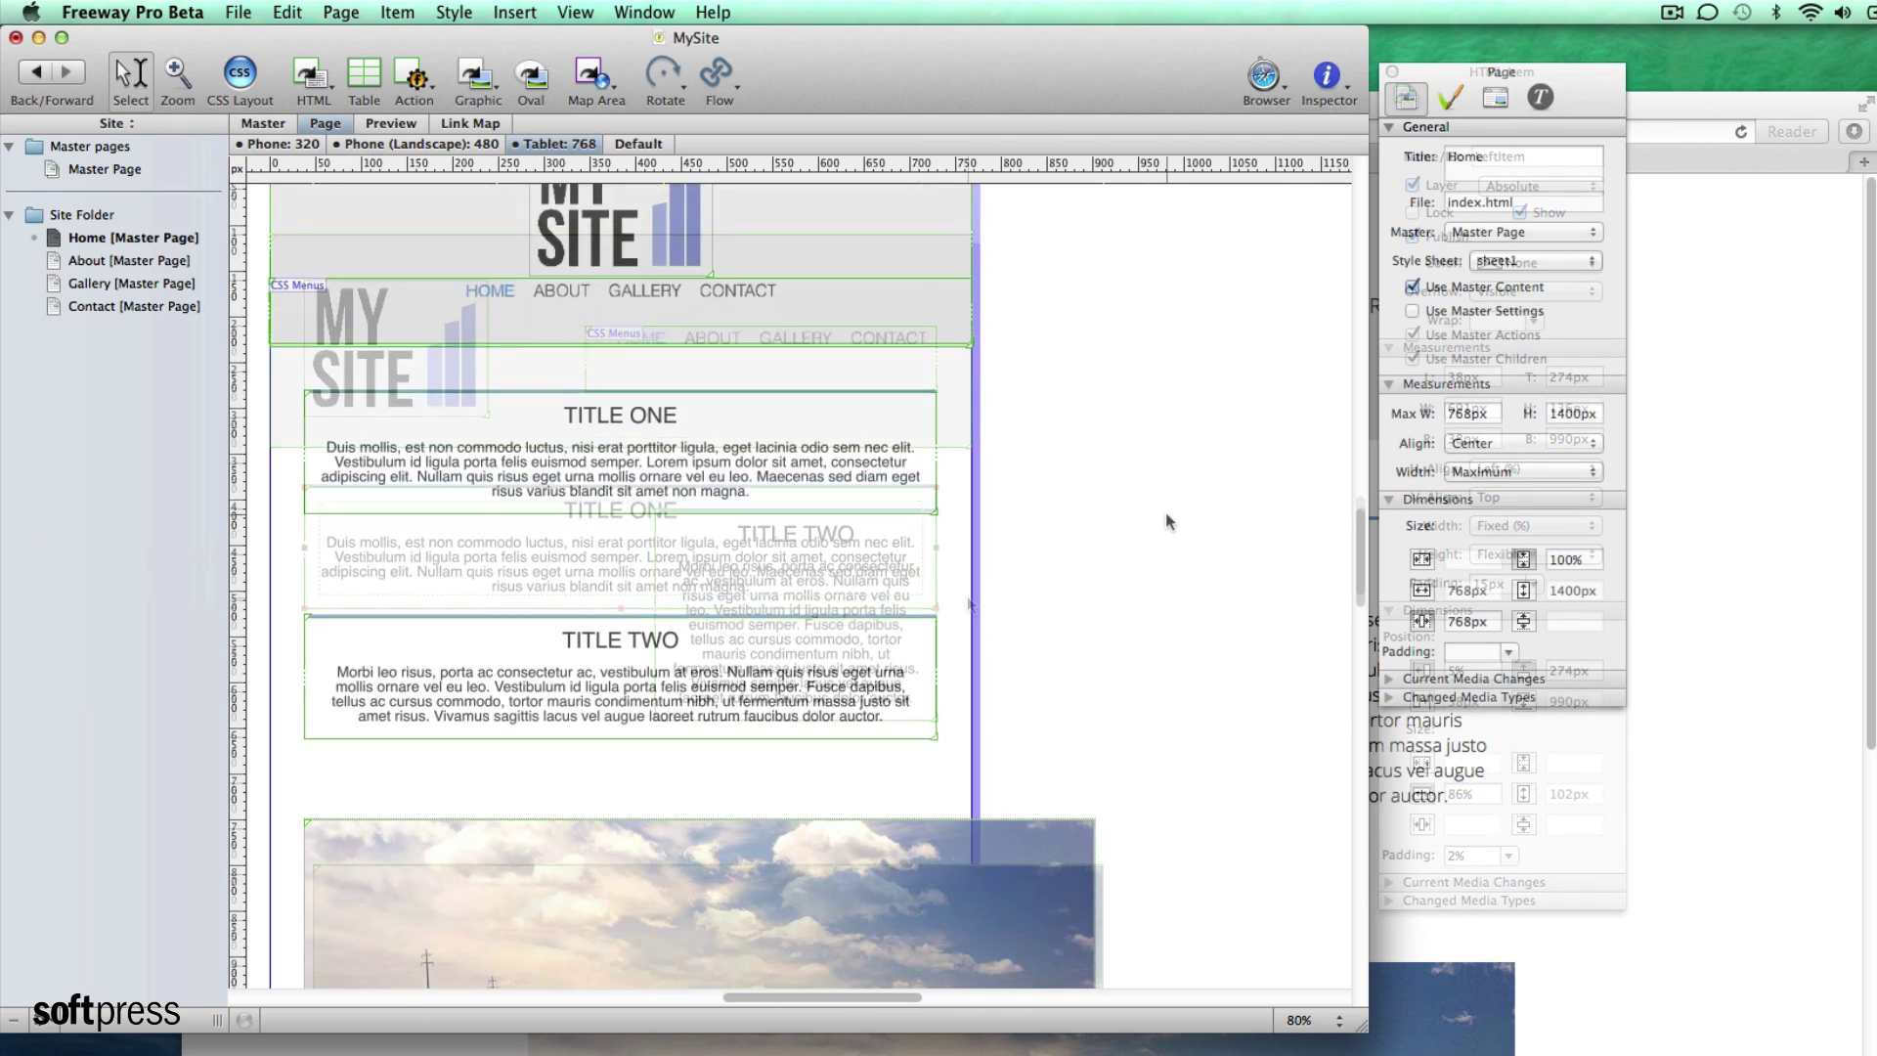
scroll(1166, 512, down, 10)
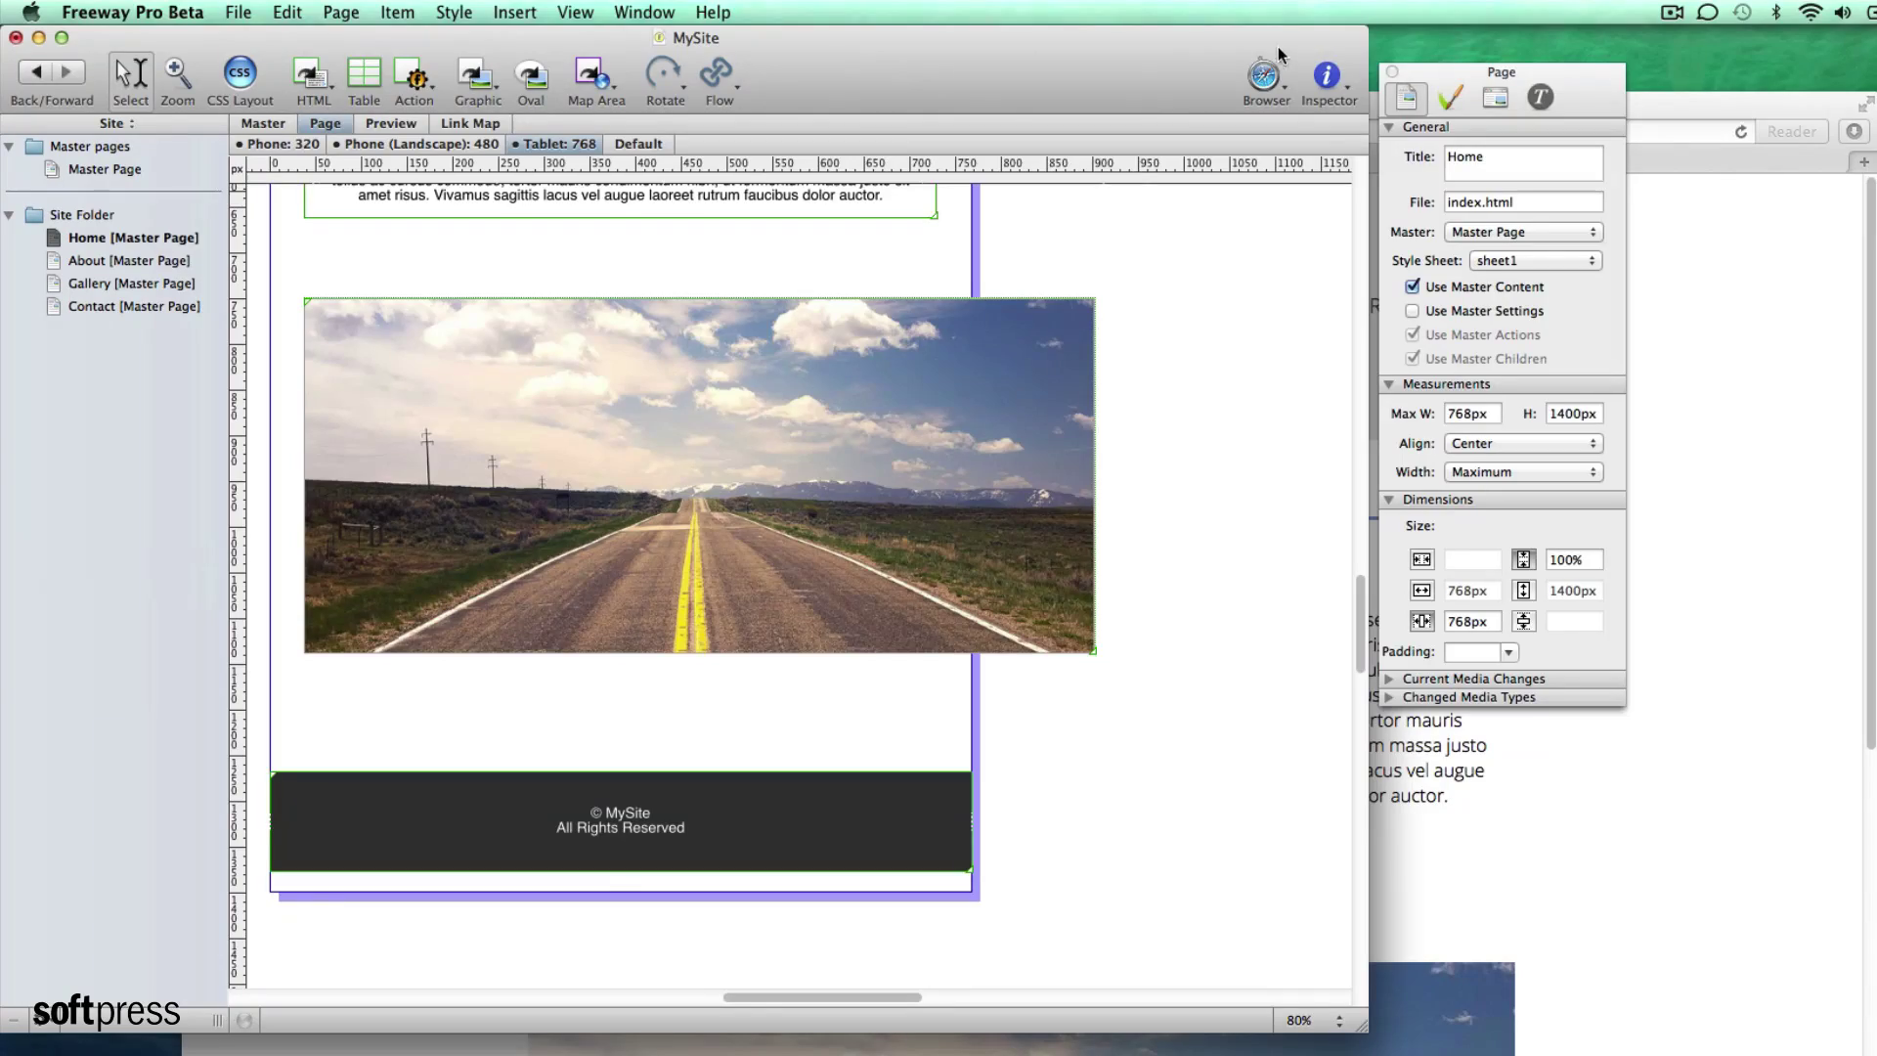
Step: Preview the Tablet layout in Safari and narrow the window to test reflow
click(1264, 79)
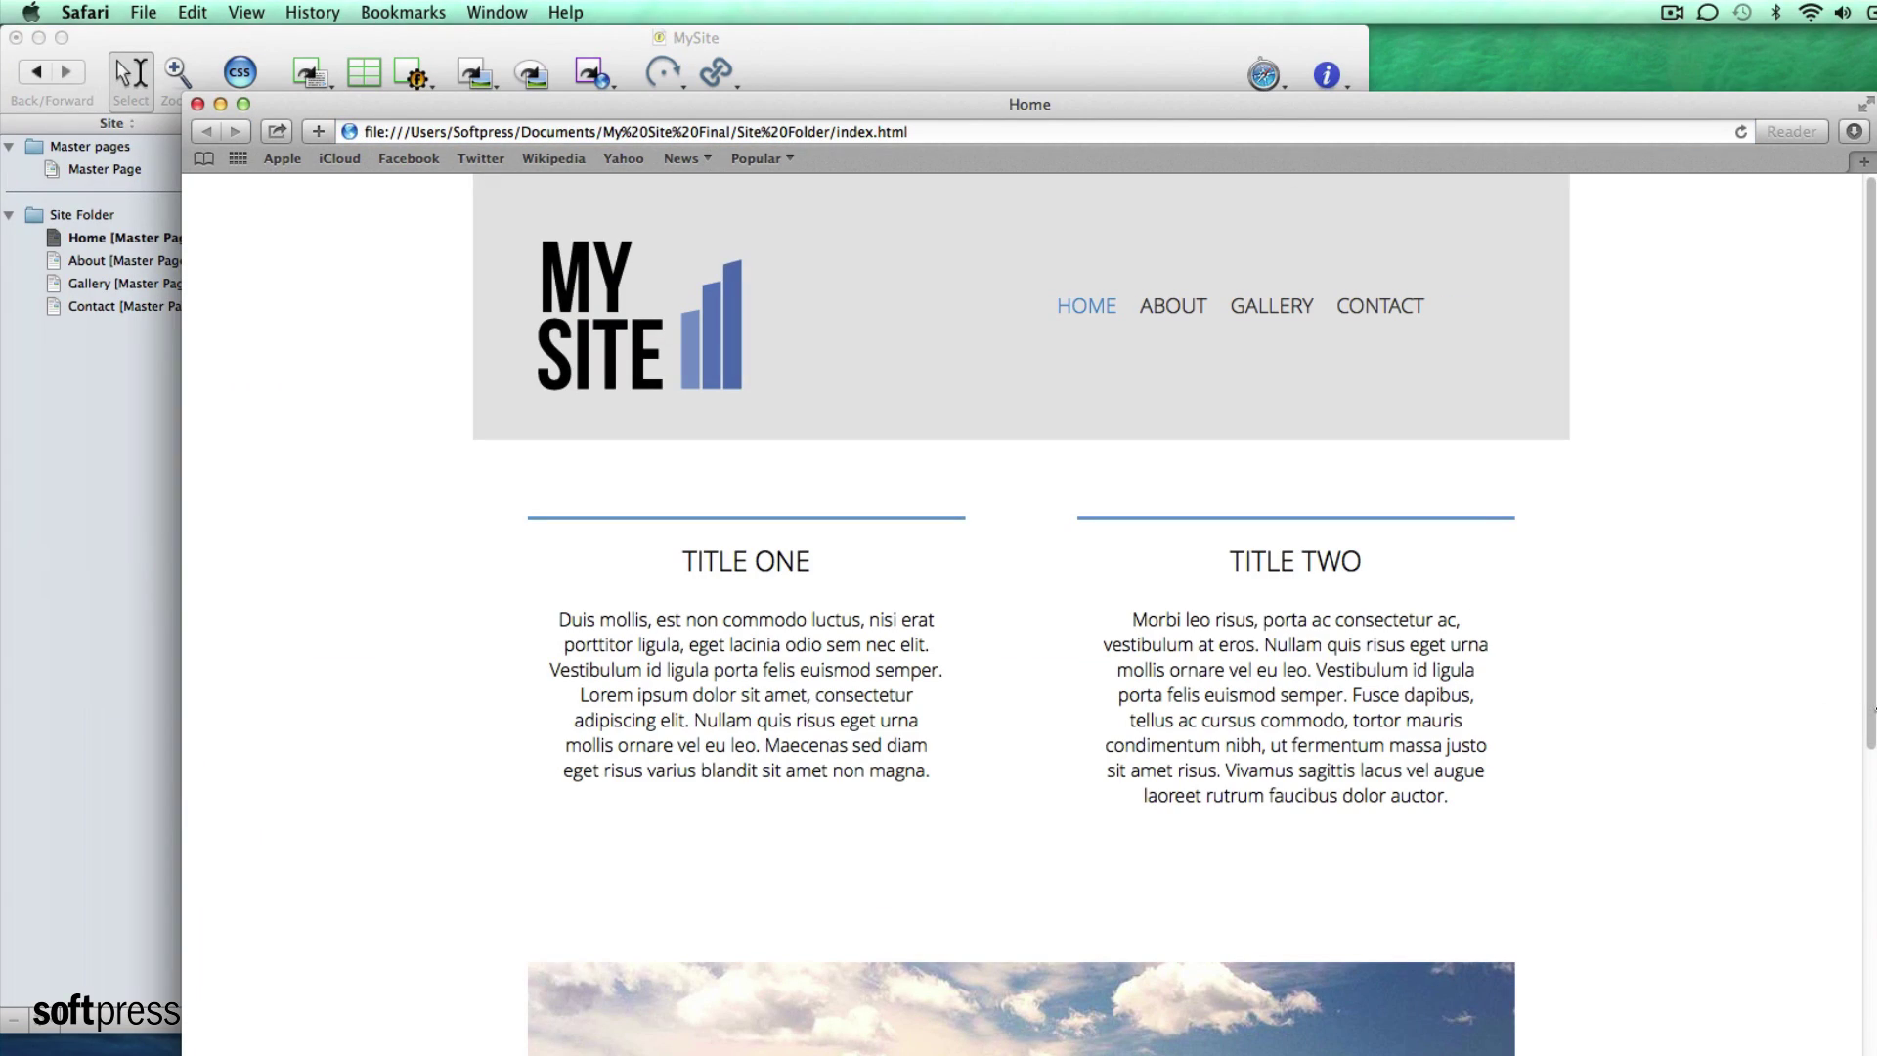
mouse_move(1868, 714)
mouse_down()
mouse_move(966, 710)
mouse_move(1215, 741)
mouse_move(1011, 751)
mouse_move(968, 748)
mouse_move(1852, 733)
mouse_up()
Step: Return to the site layout at the Default 960 px breakpoint
click(160, 473)
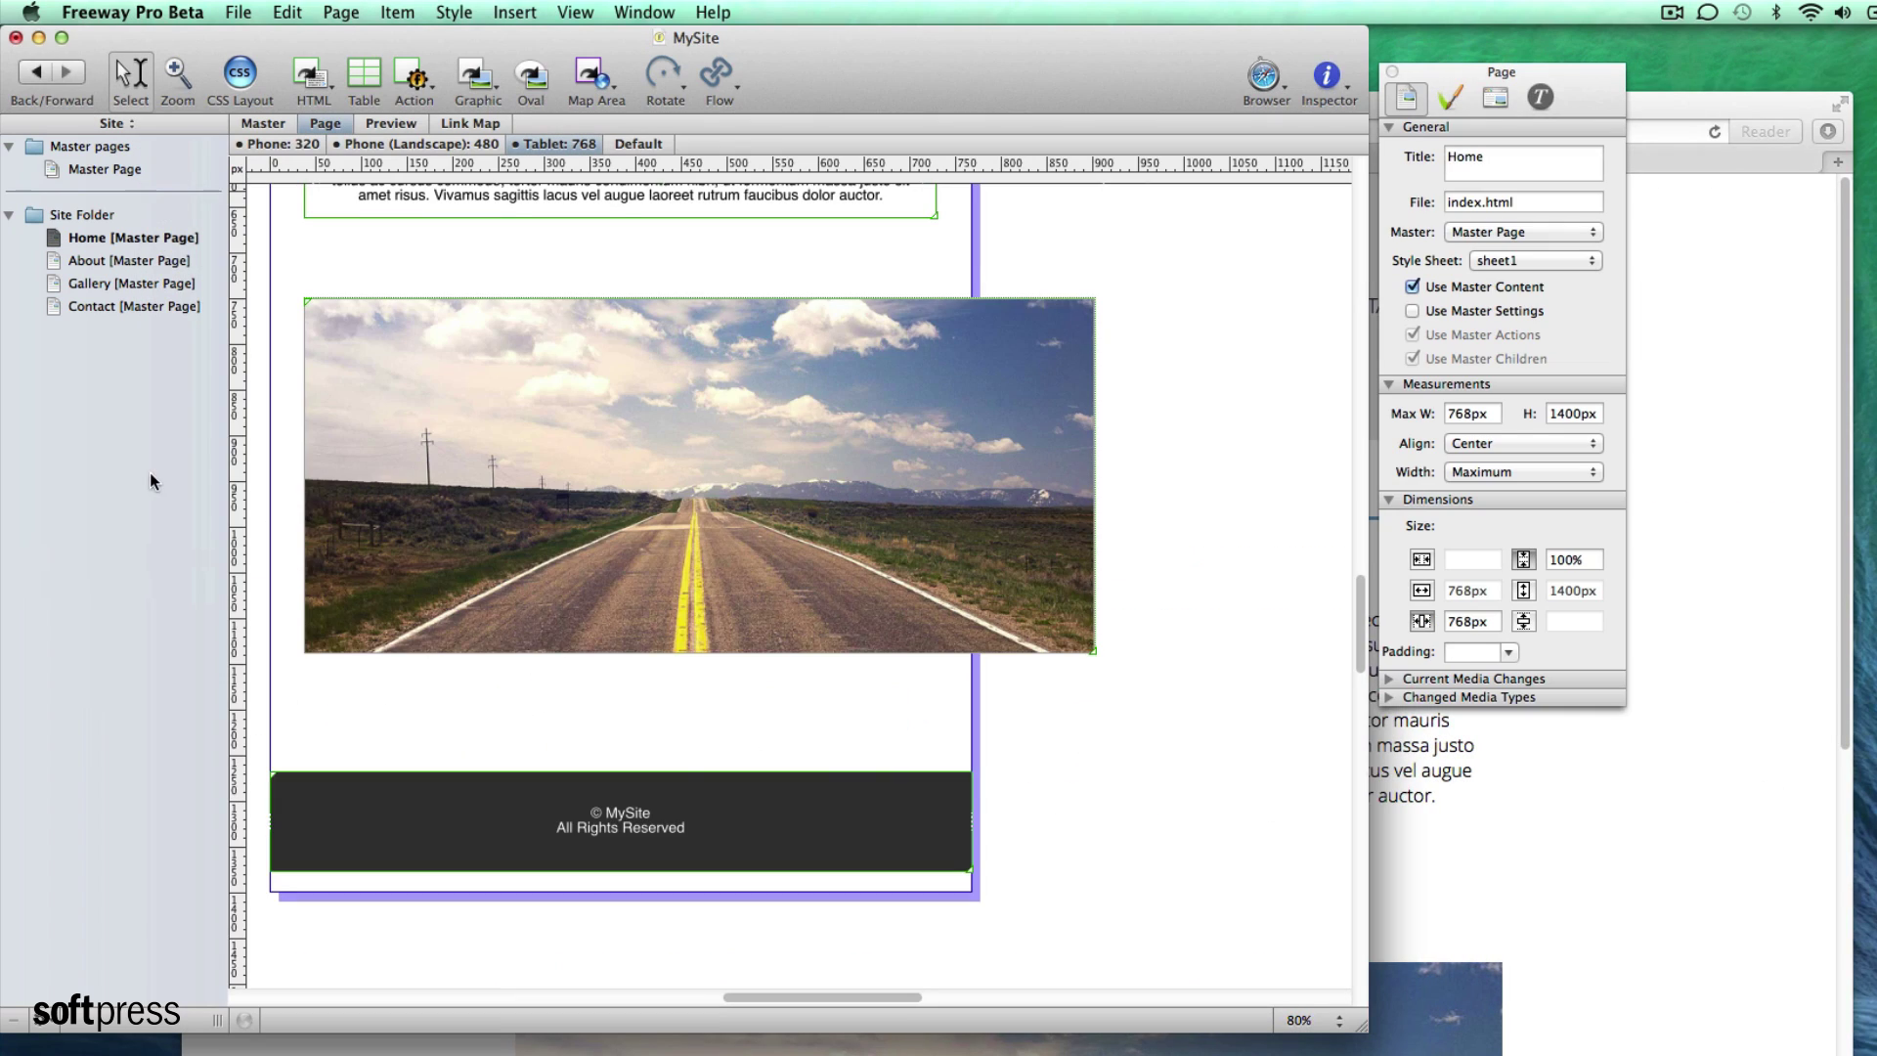
scroll(700, 435, up, 10)
scroll(700, 435, up, 3)
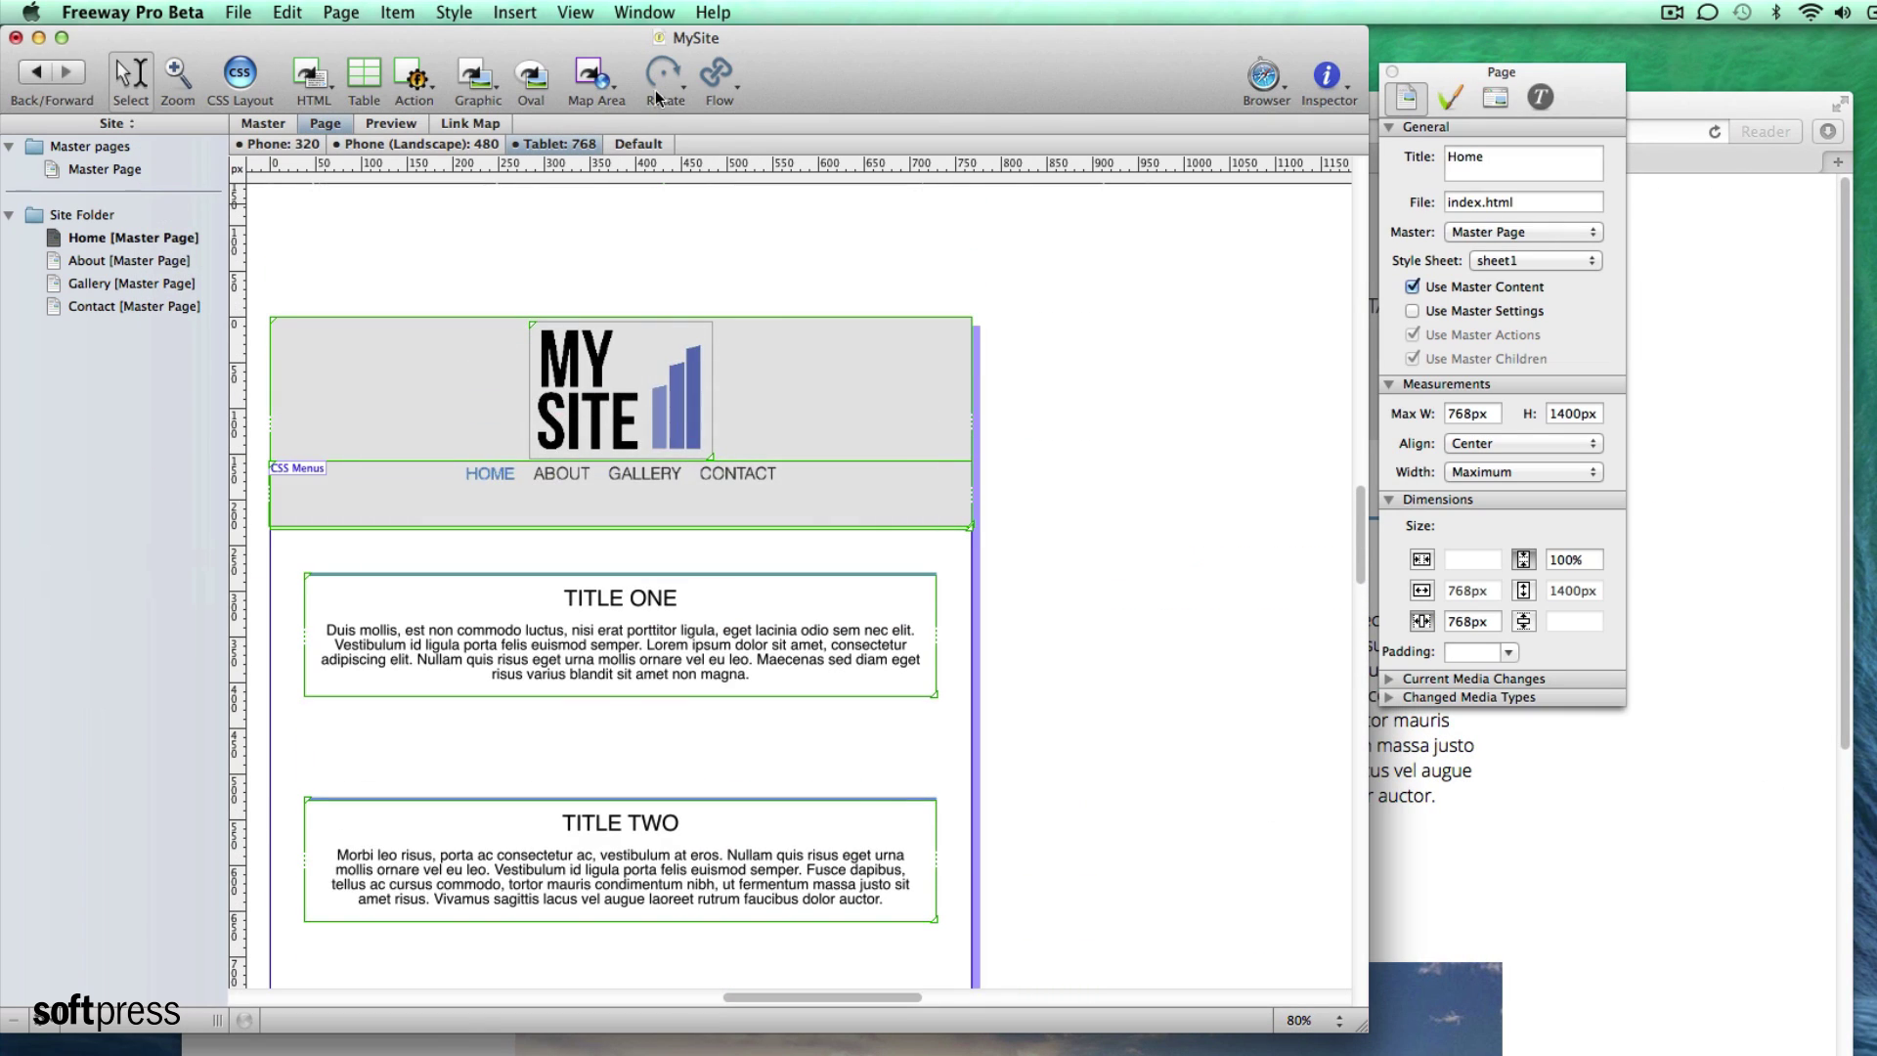
click(645, 145)
scroll(1080, 544, down, 7)
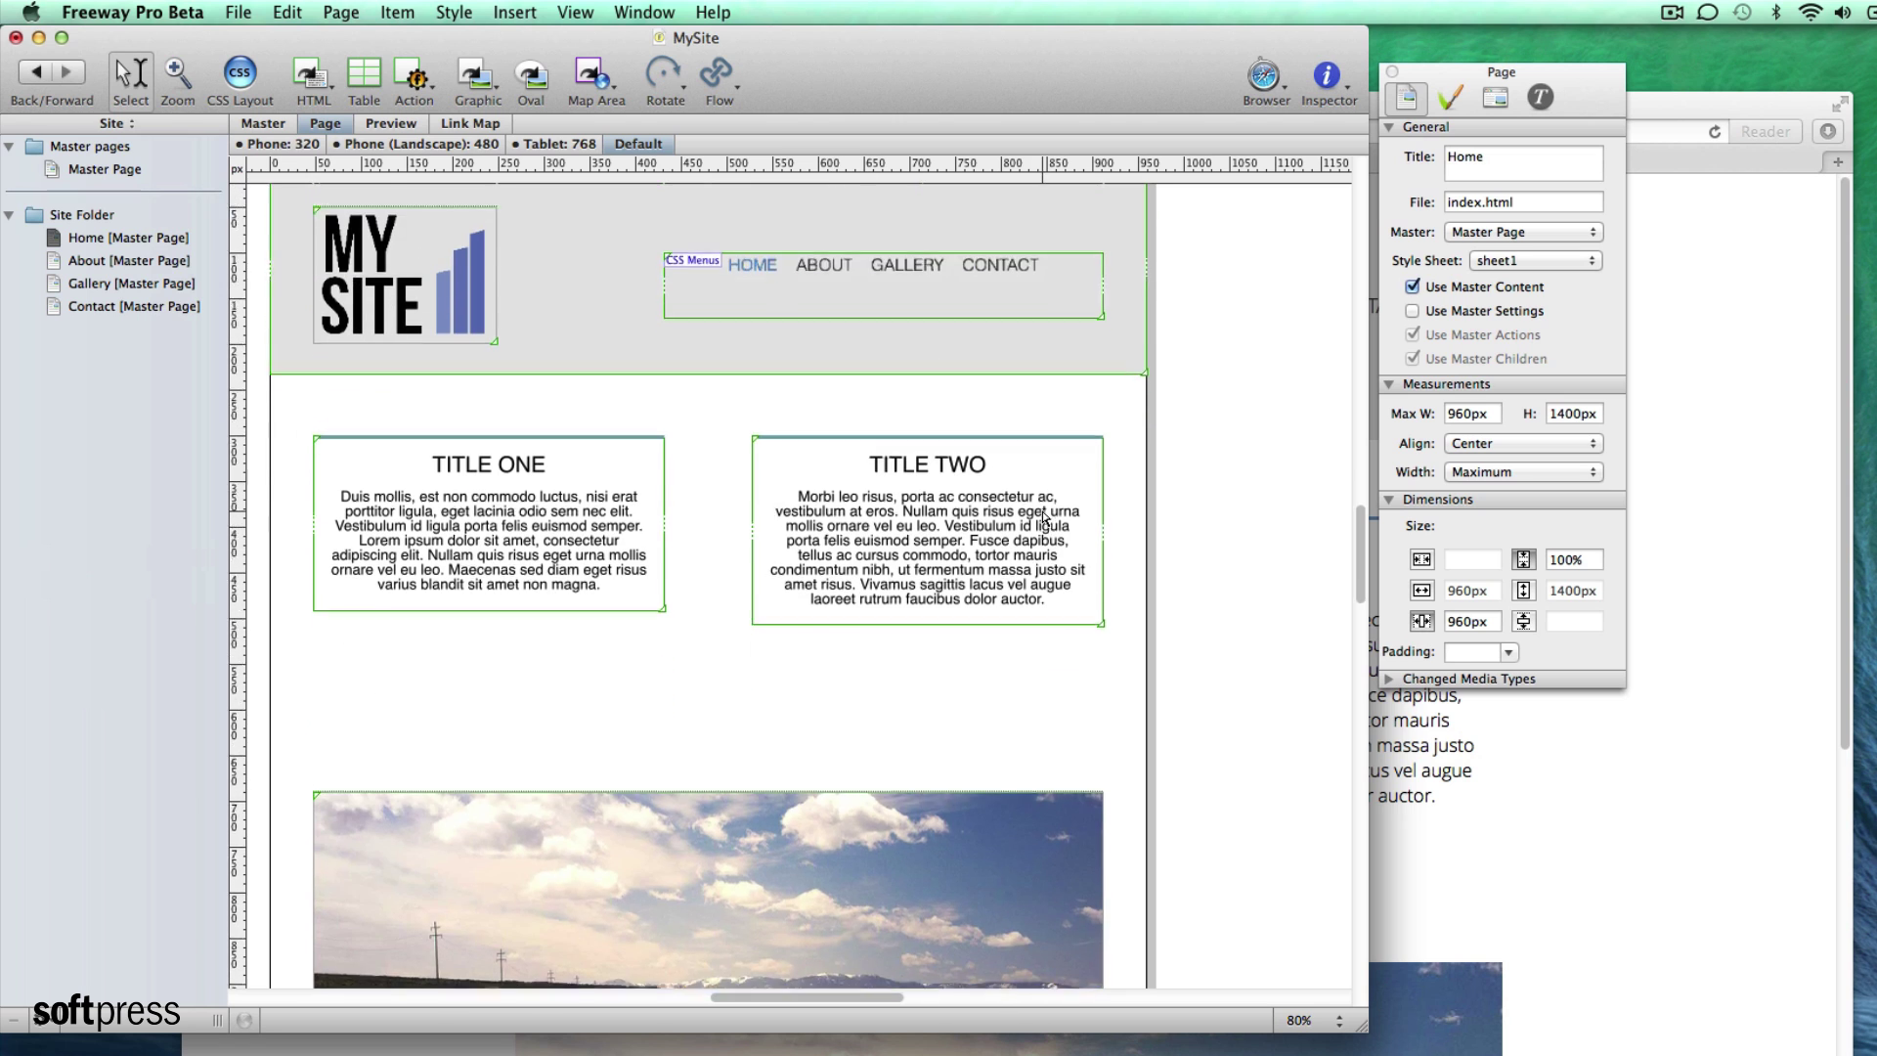
scroll(1078, 544, down, 3)
scroll(1075, 547, up, 6)
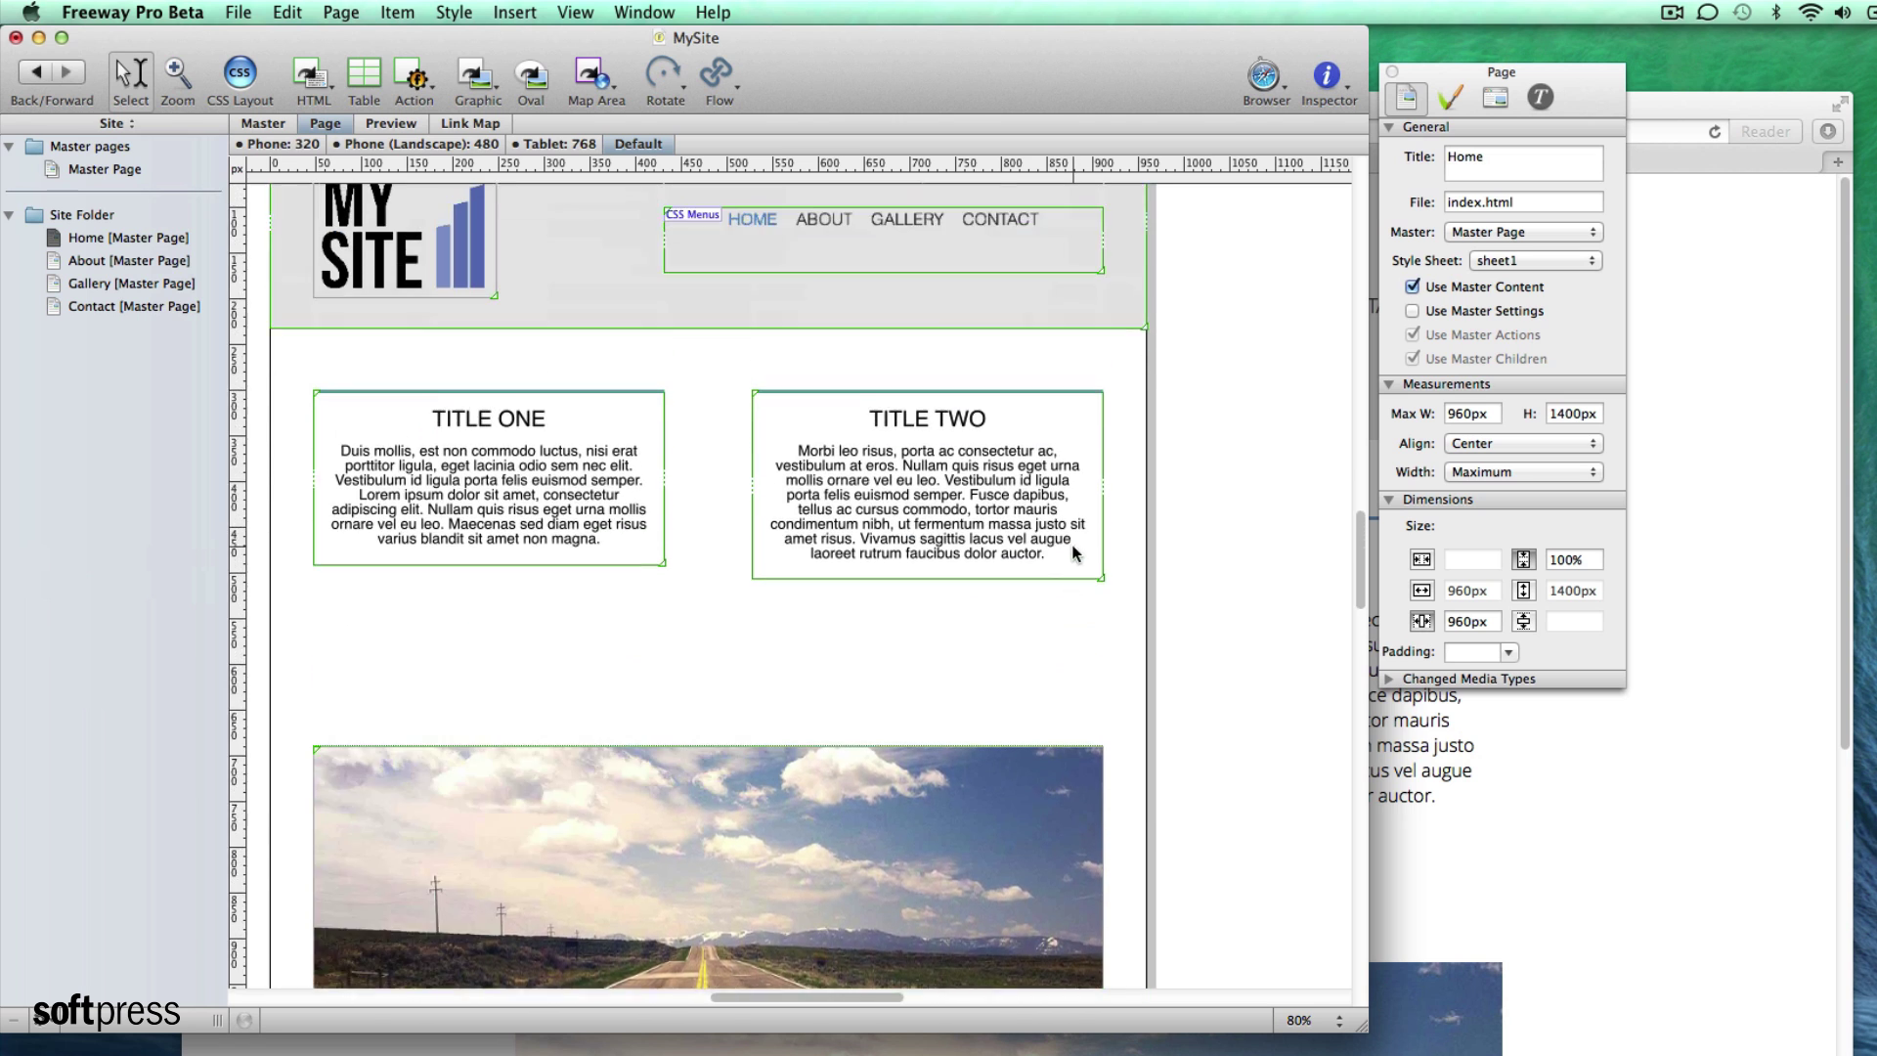
Step: Compare the Tablet 768 and Phone 320 layouts, then select the road image at Default
click(555, 144)
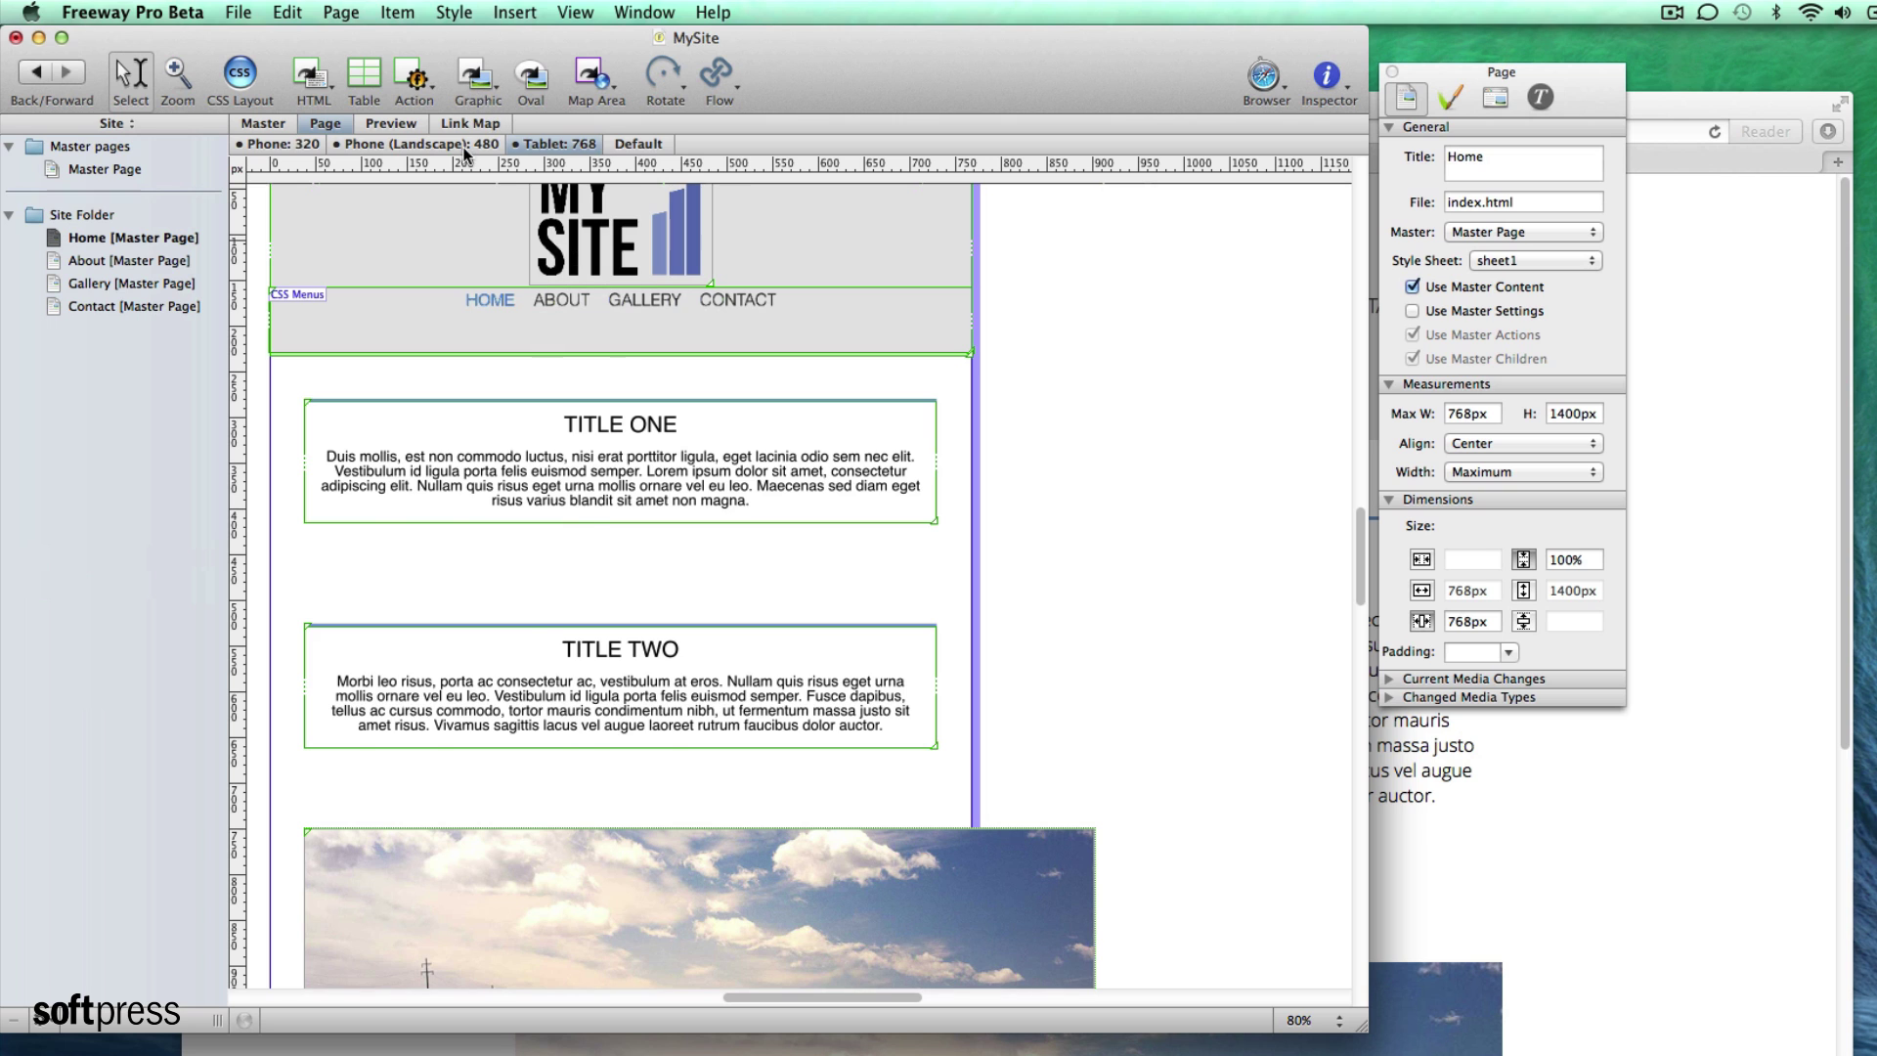
click(299, 145)
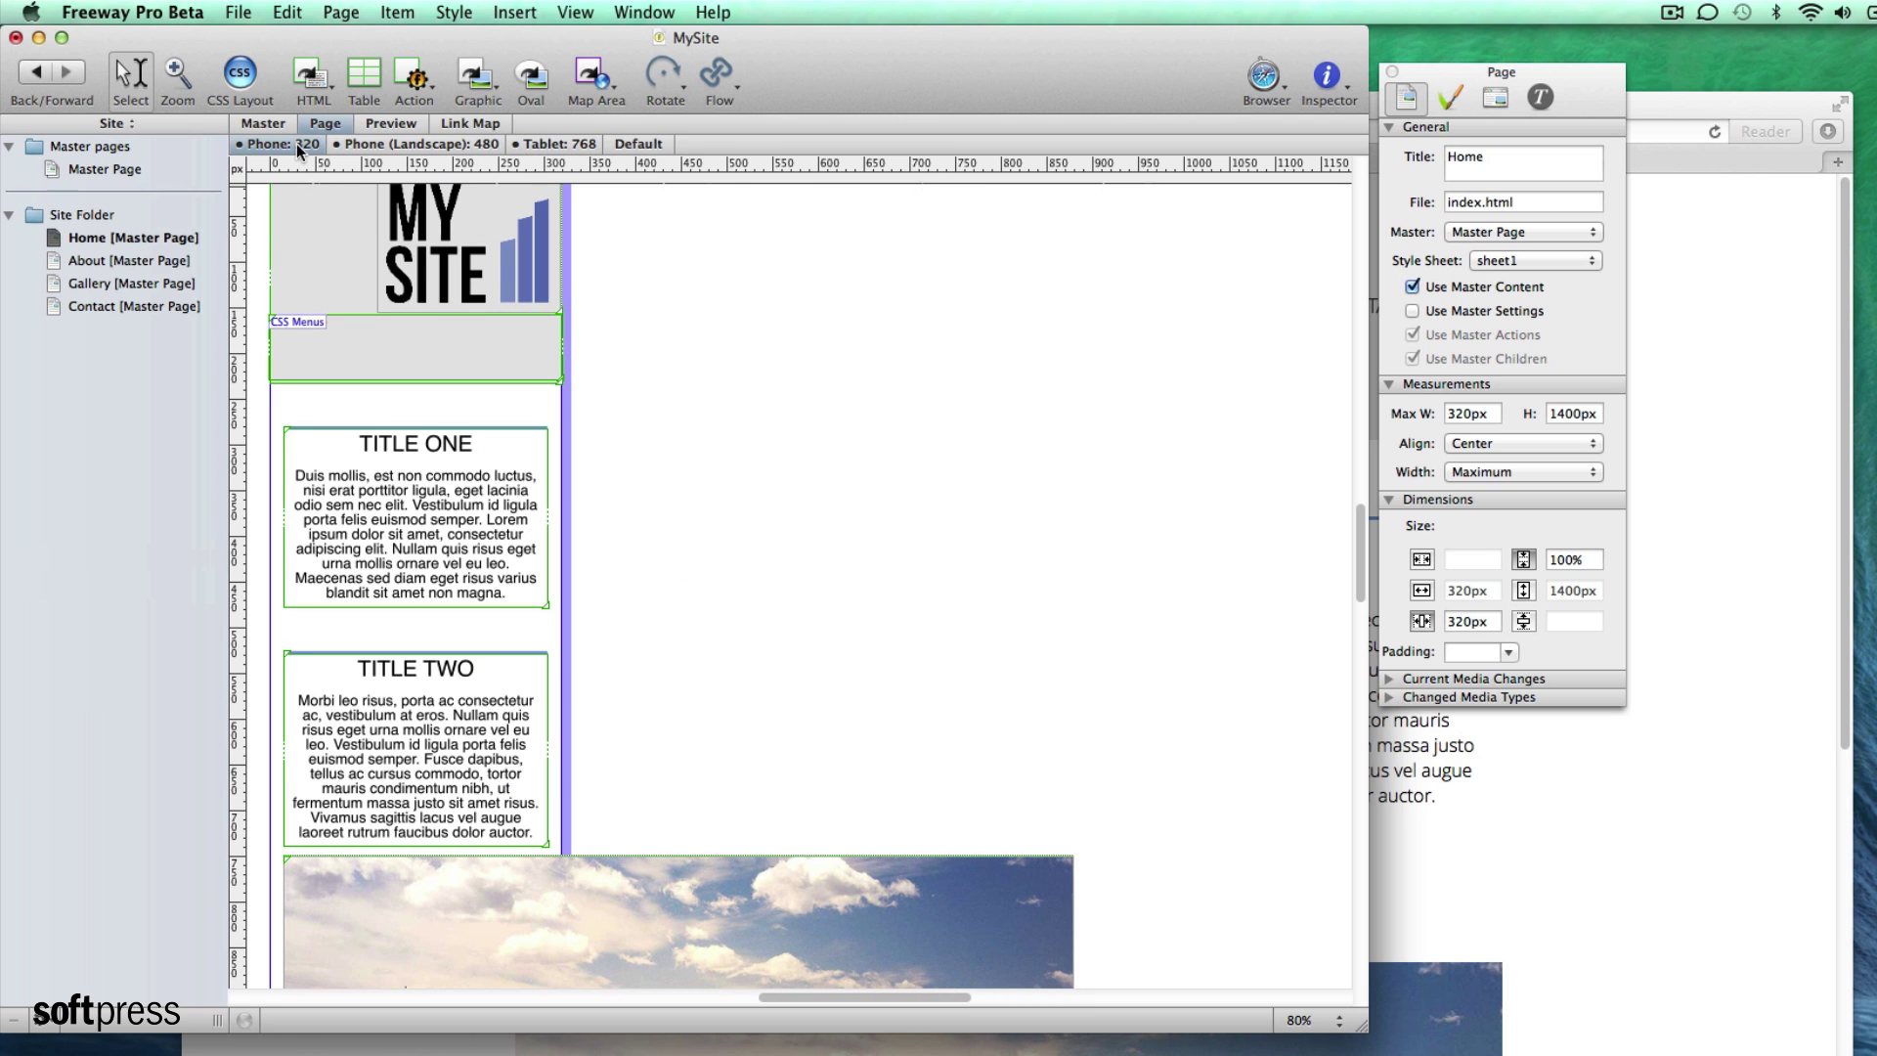
click(638, 144)
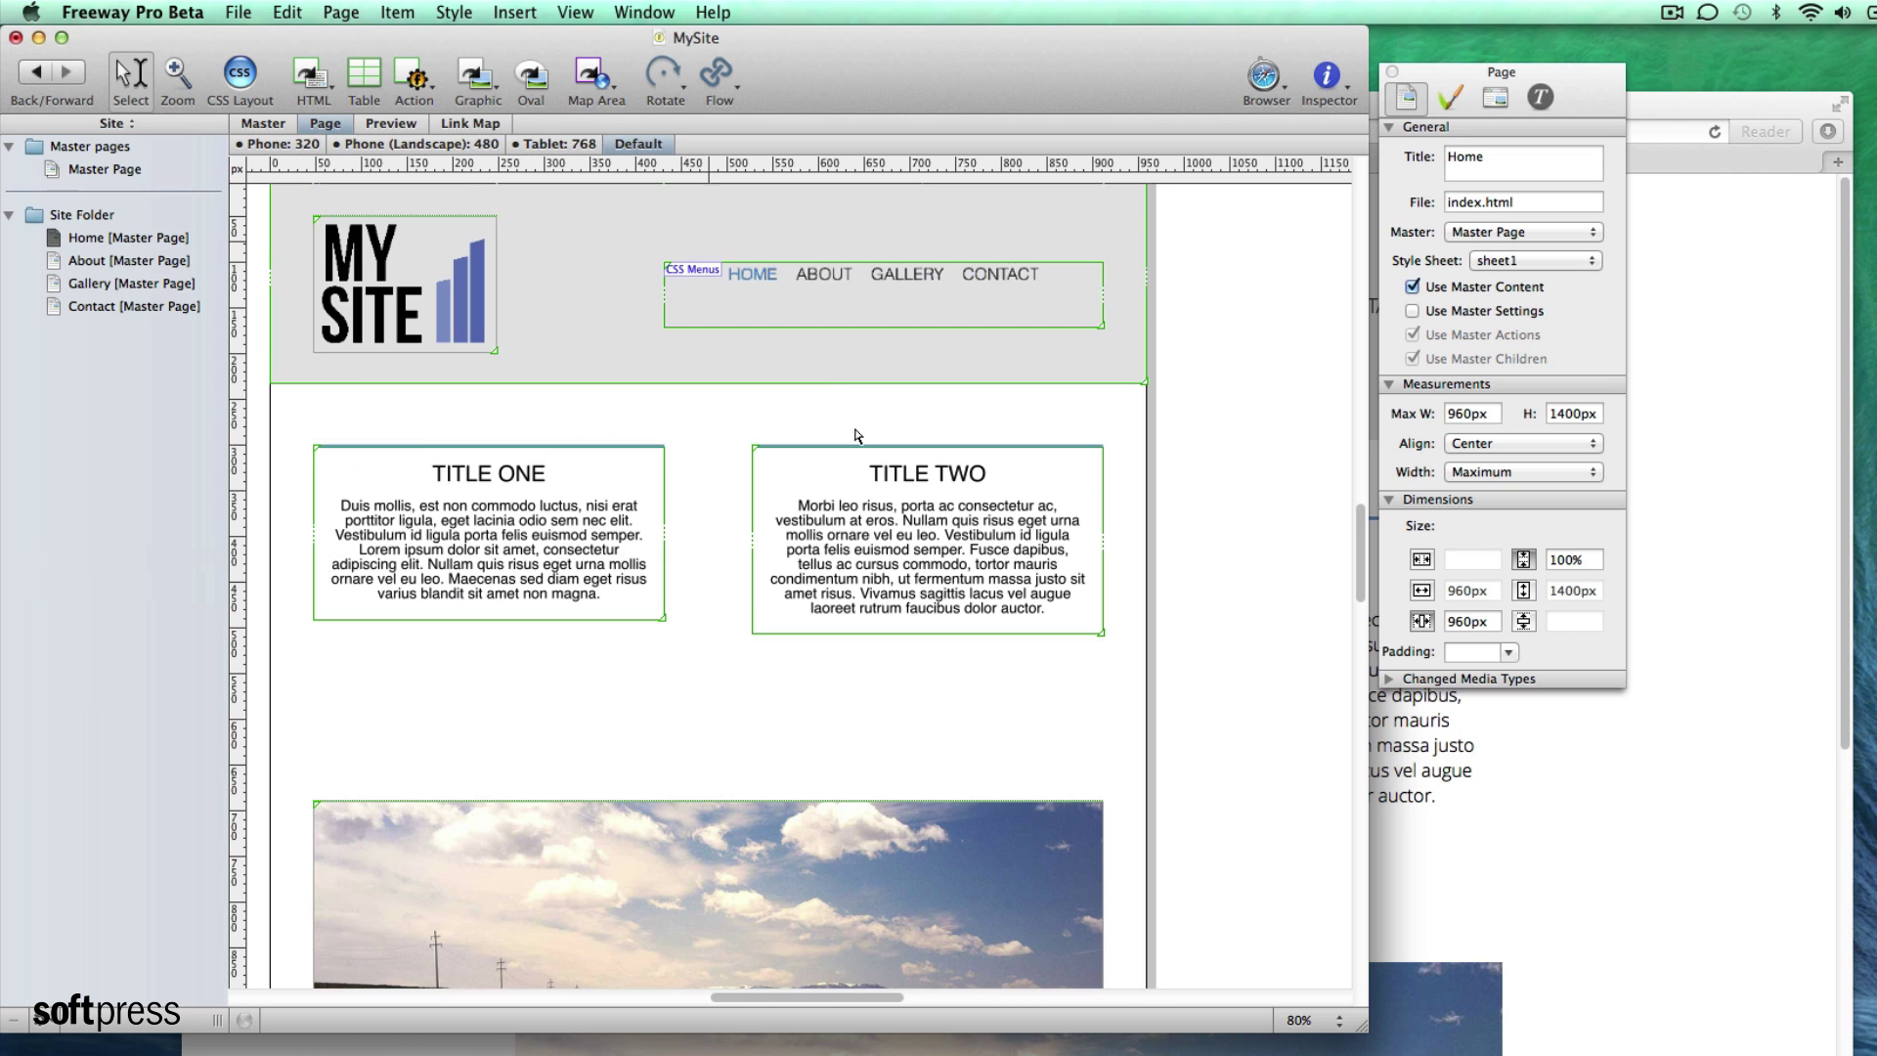
scroll(857, 436, down, 5)
click(824, 648)
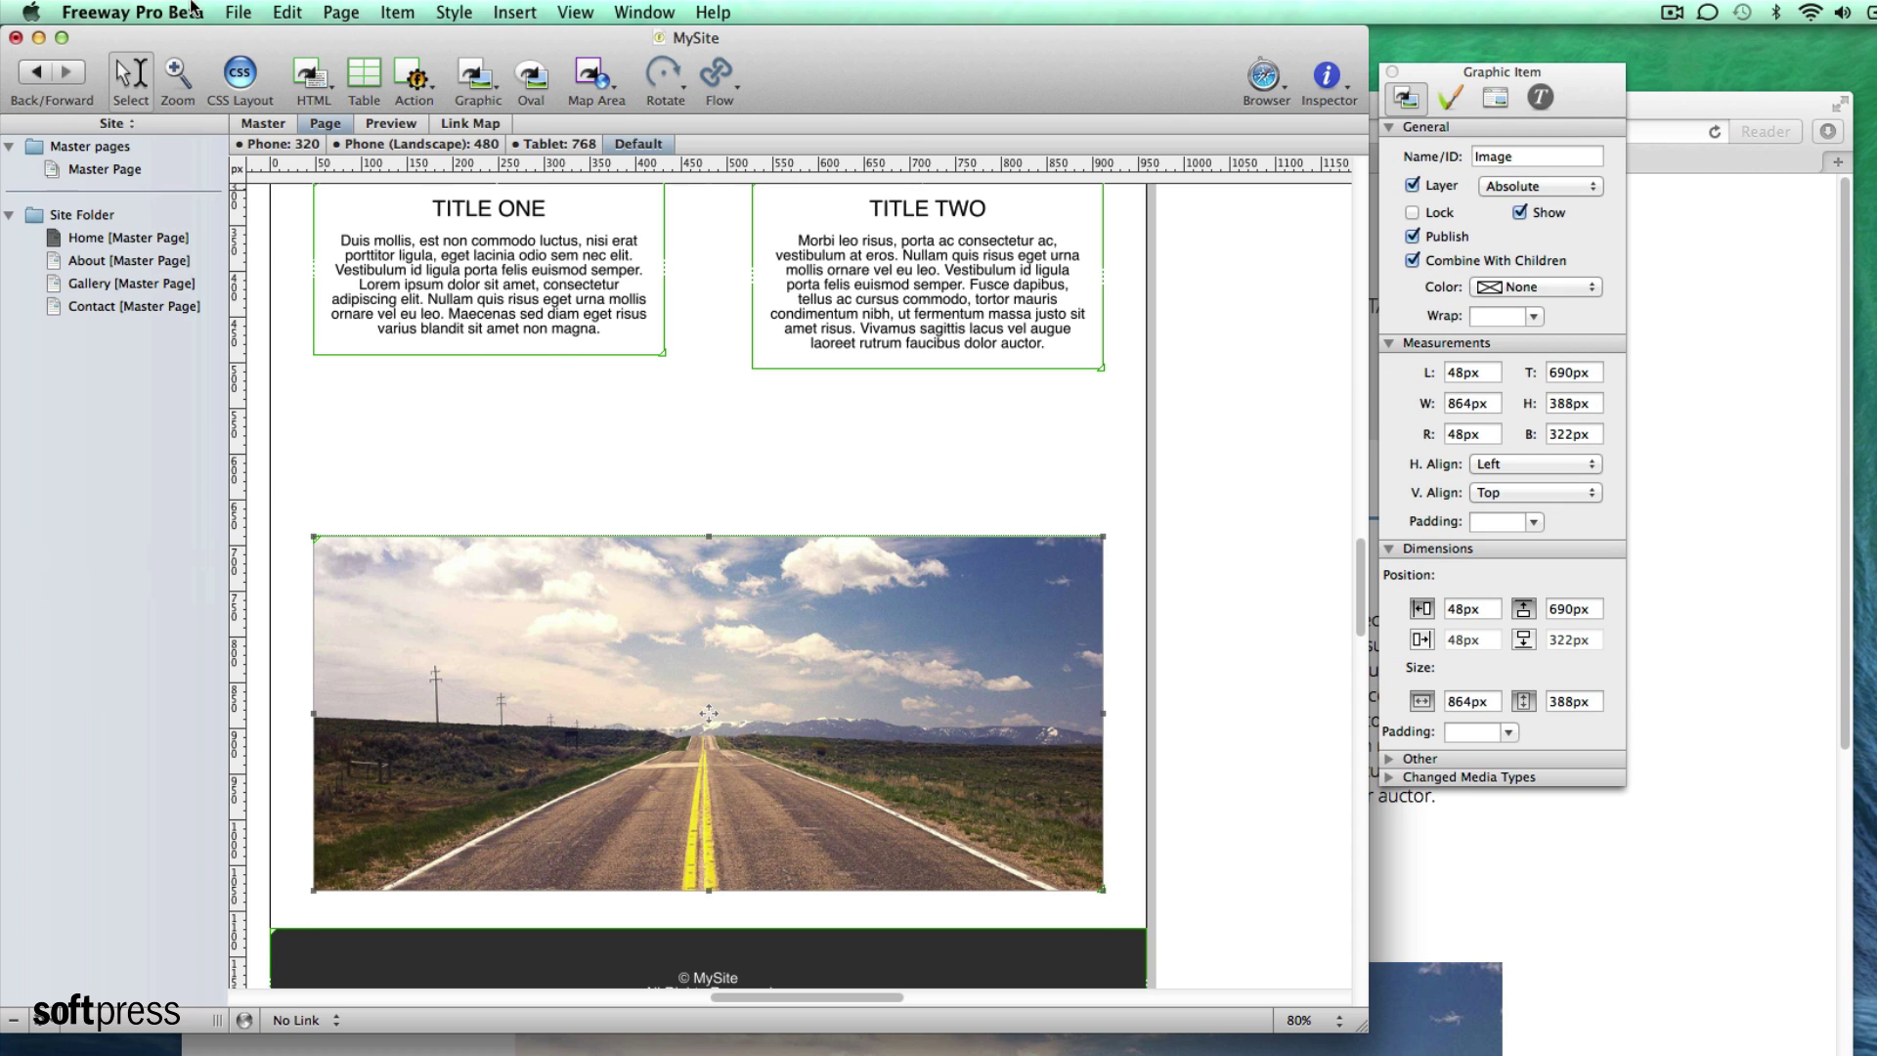
click(234, 12)
Step: Replace the road image with img.png from the Media folder, imported as pass-through
click(297, 294)
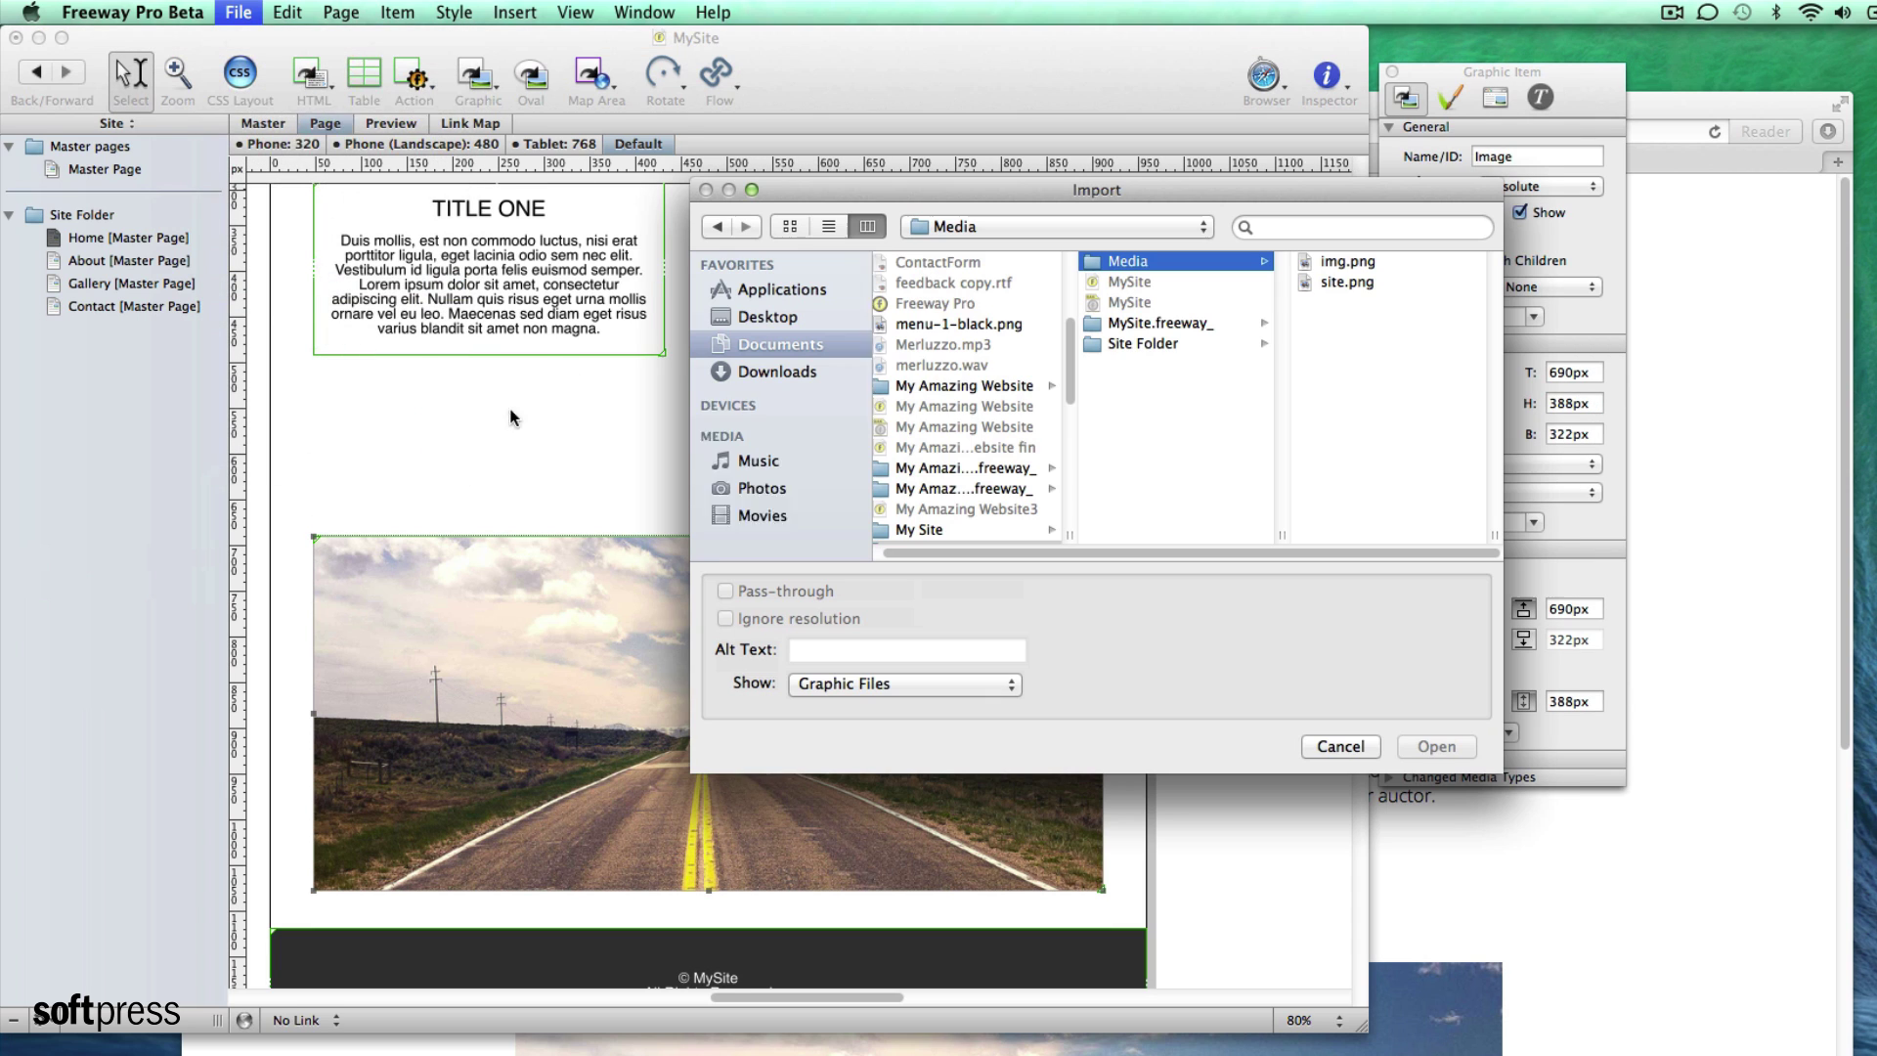
click(1347, 262)
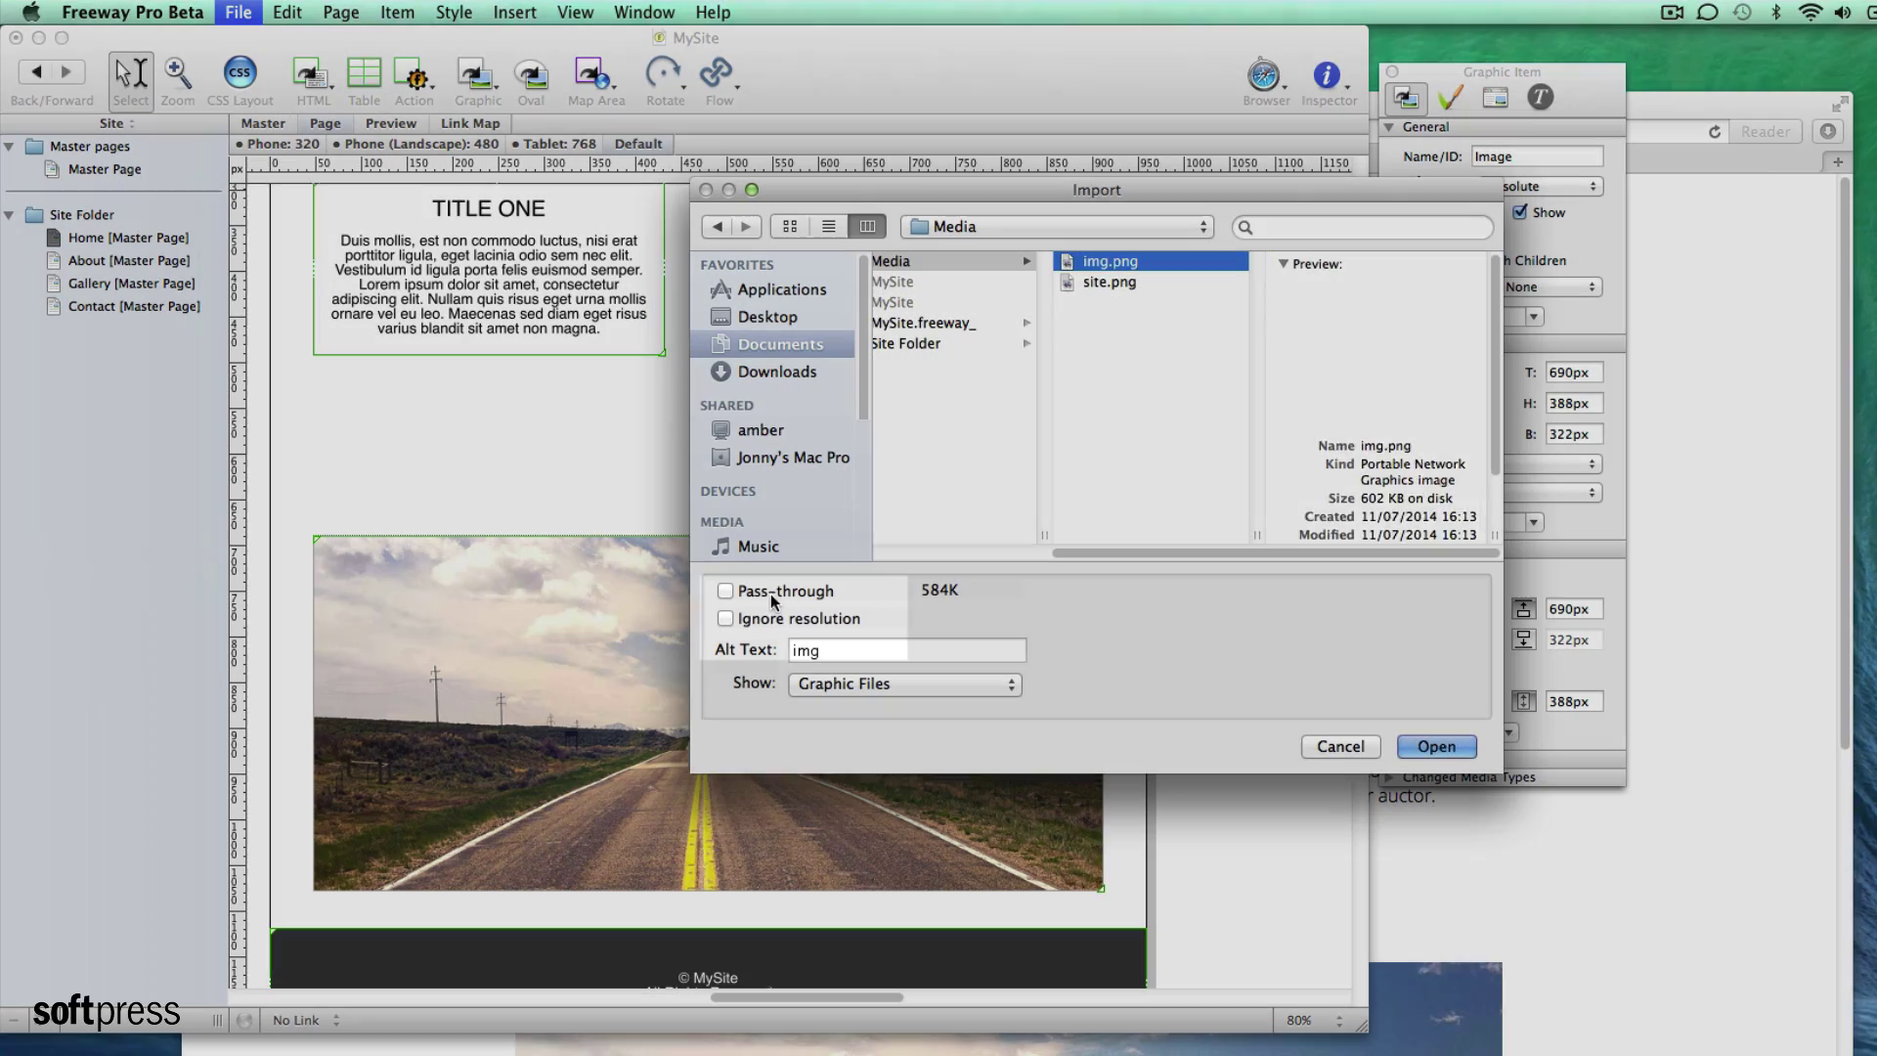
click(773, 592)
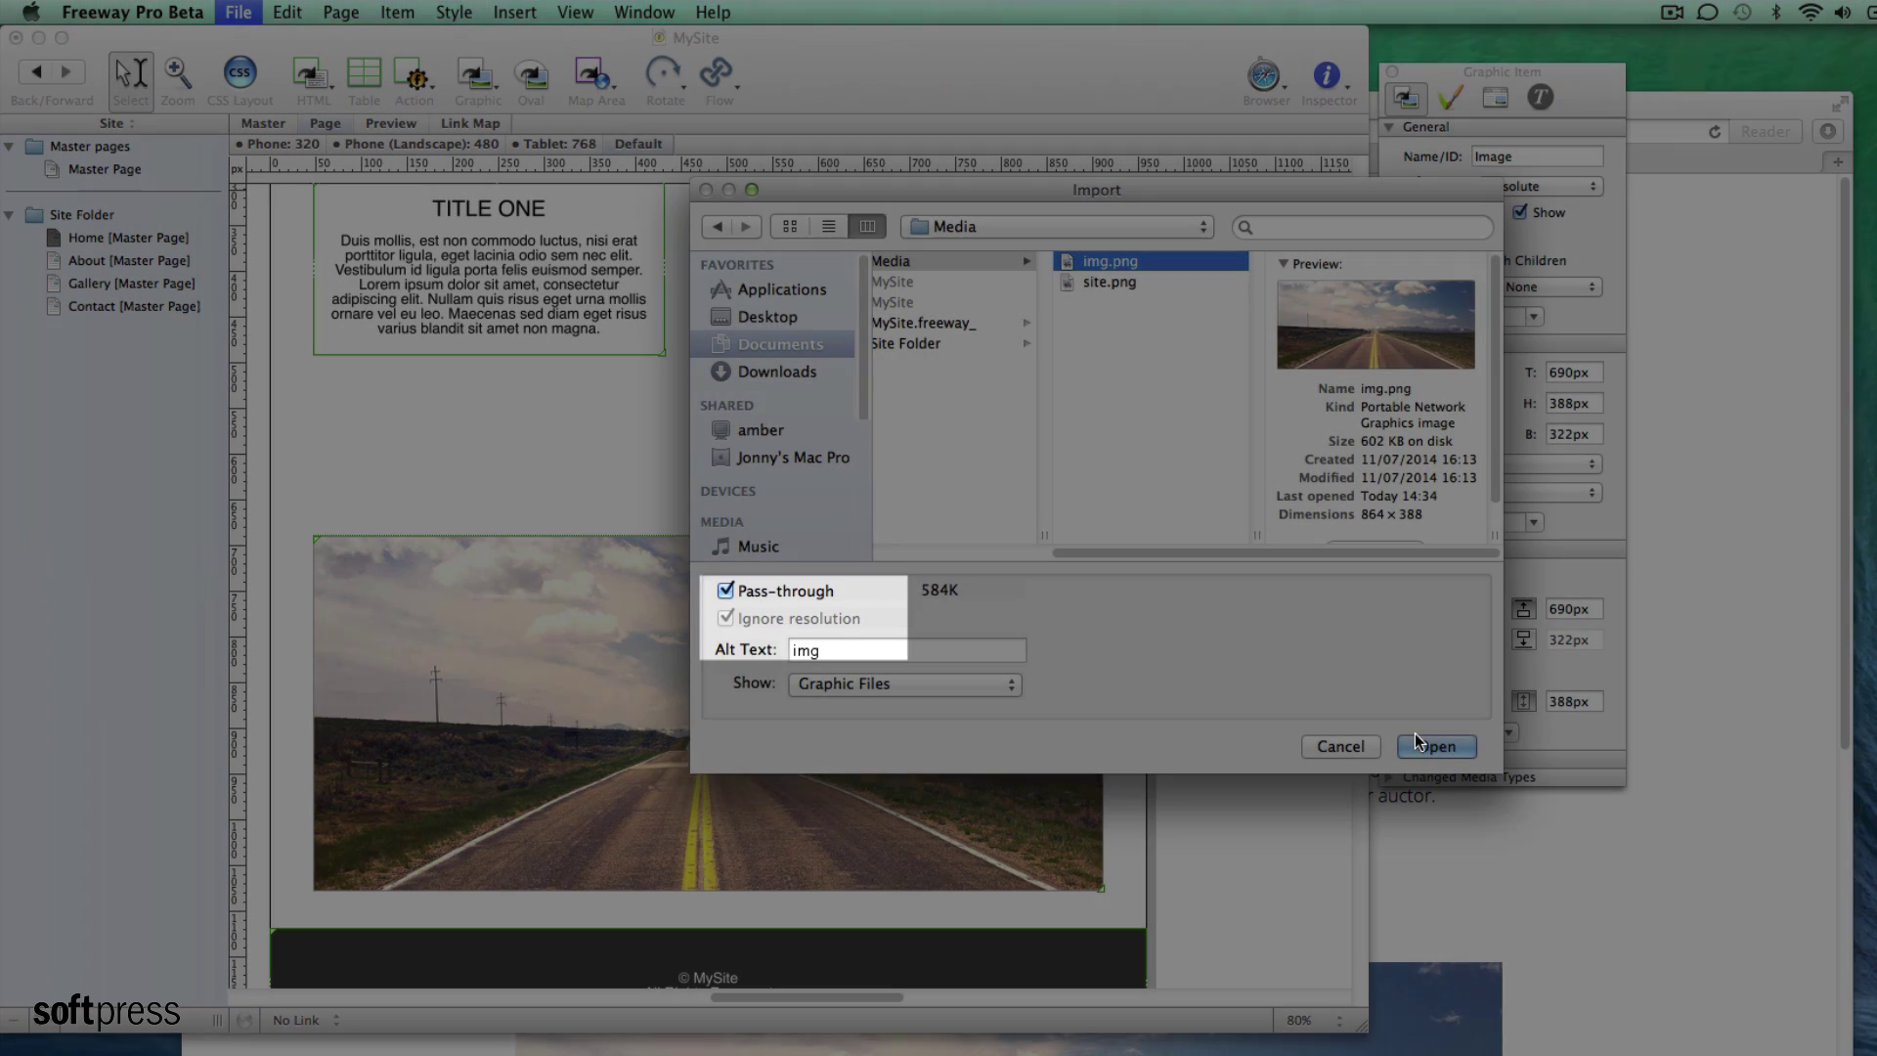
click(1418, 745)
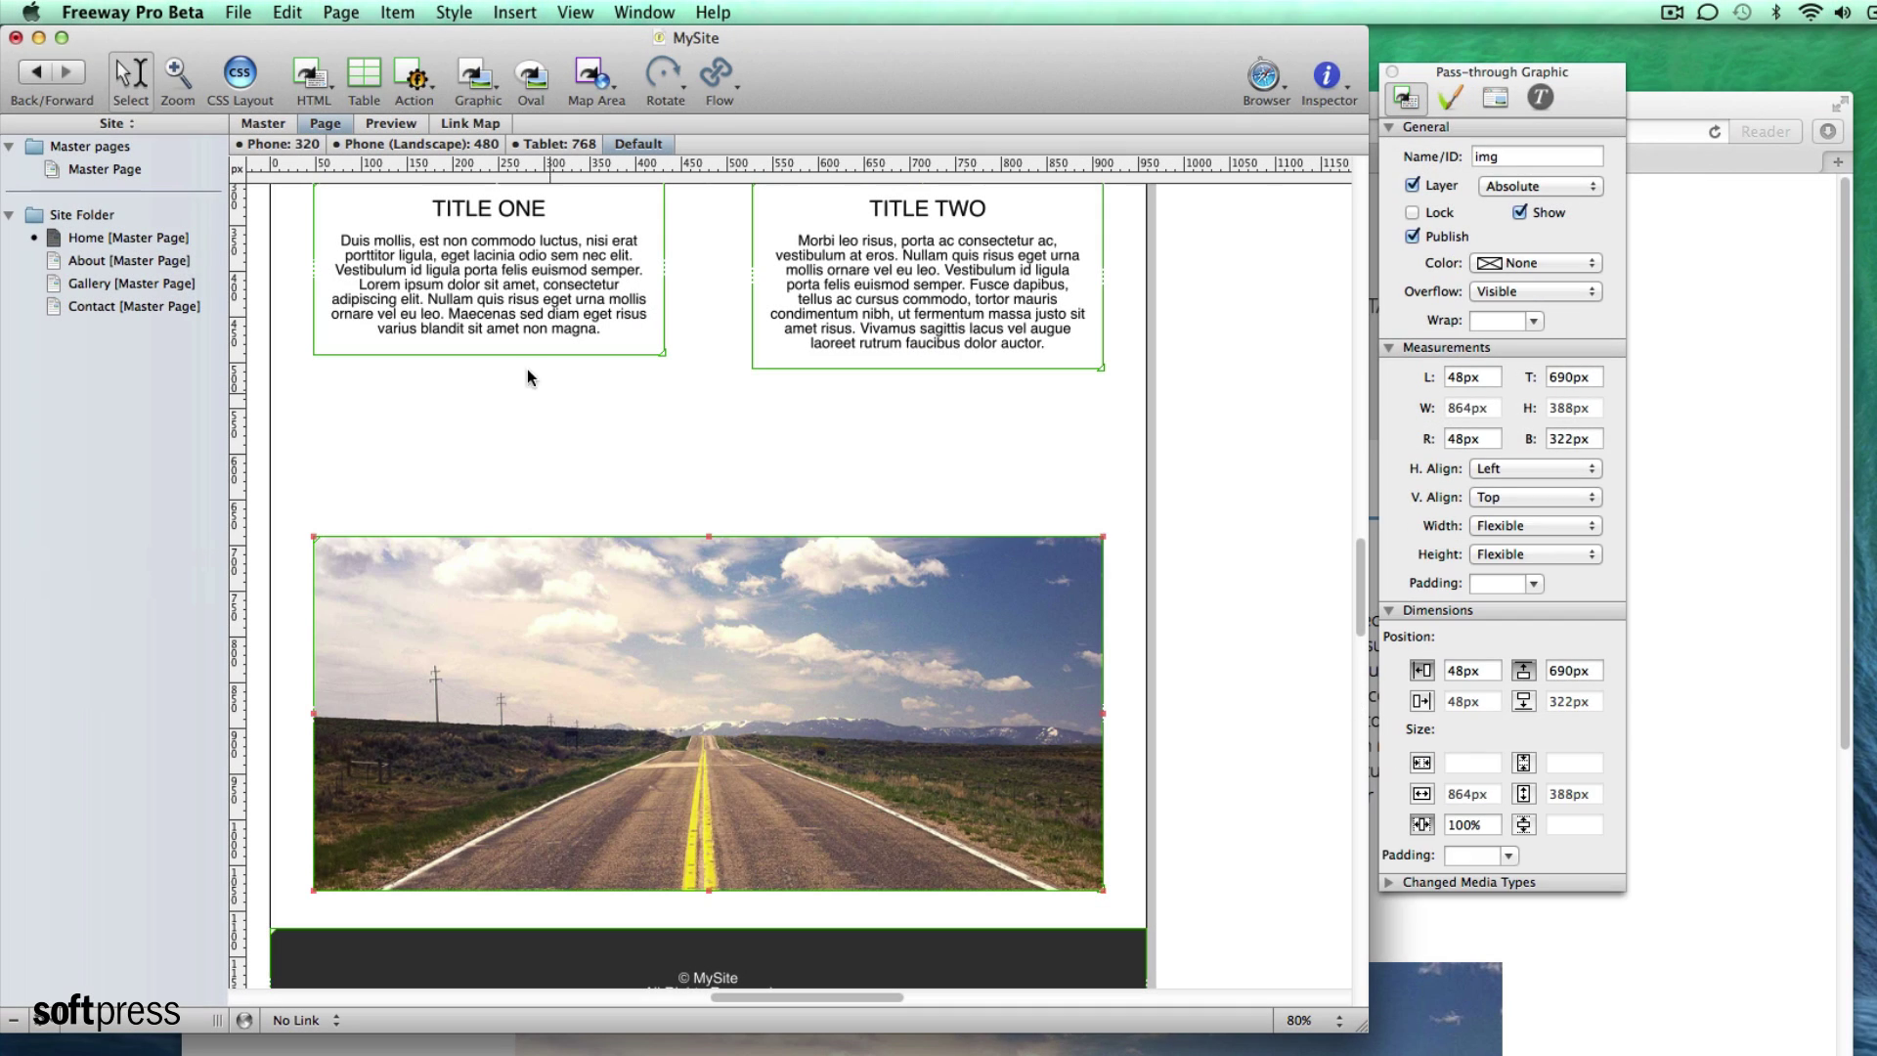
scroll(1271, 539, down, 3)
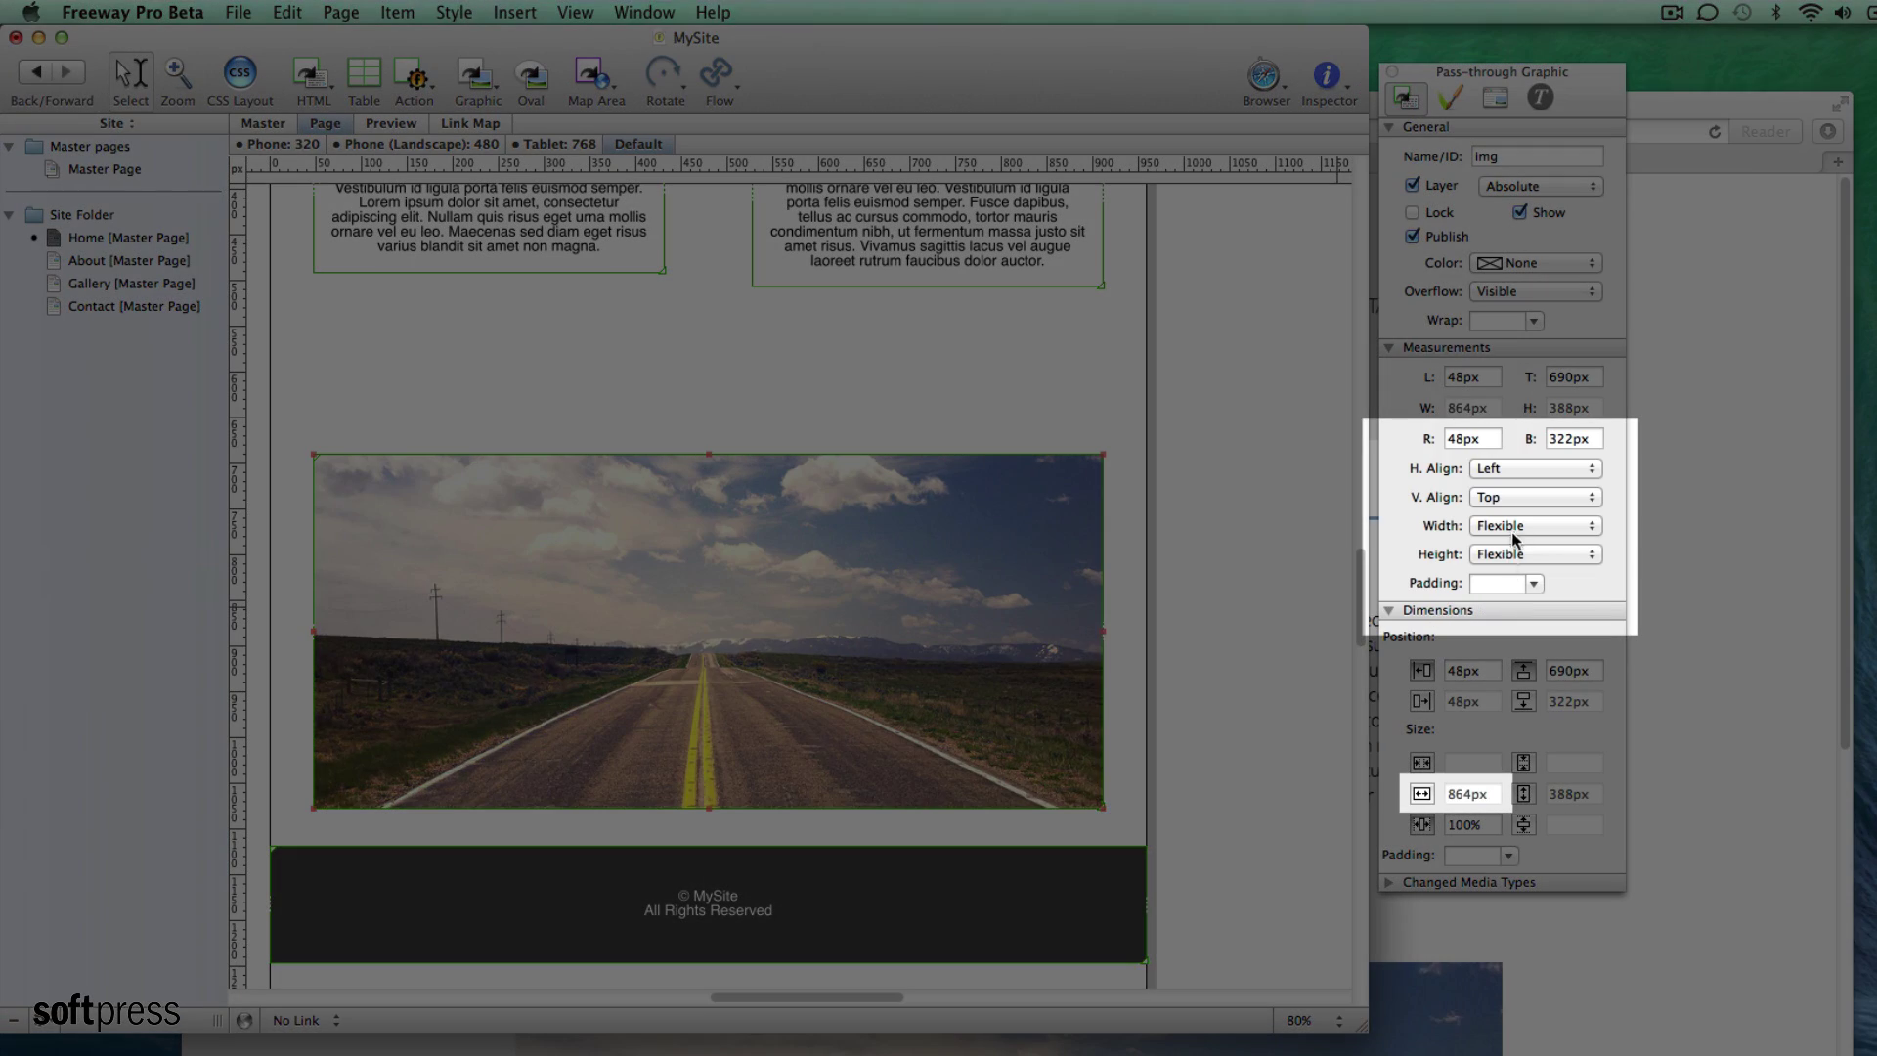
Step: Make the road image width Fixed (%) and shrink it to fit the Tablet 768 column
click(1512, 528)
click(1518, 506)
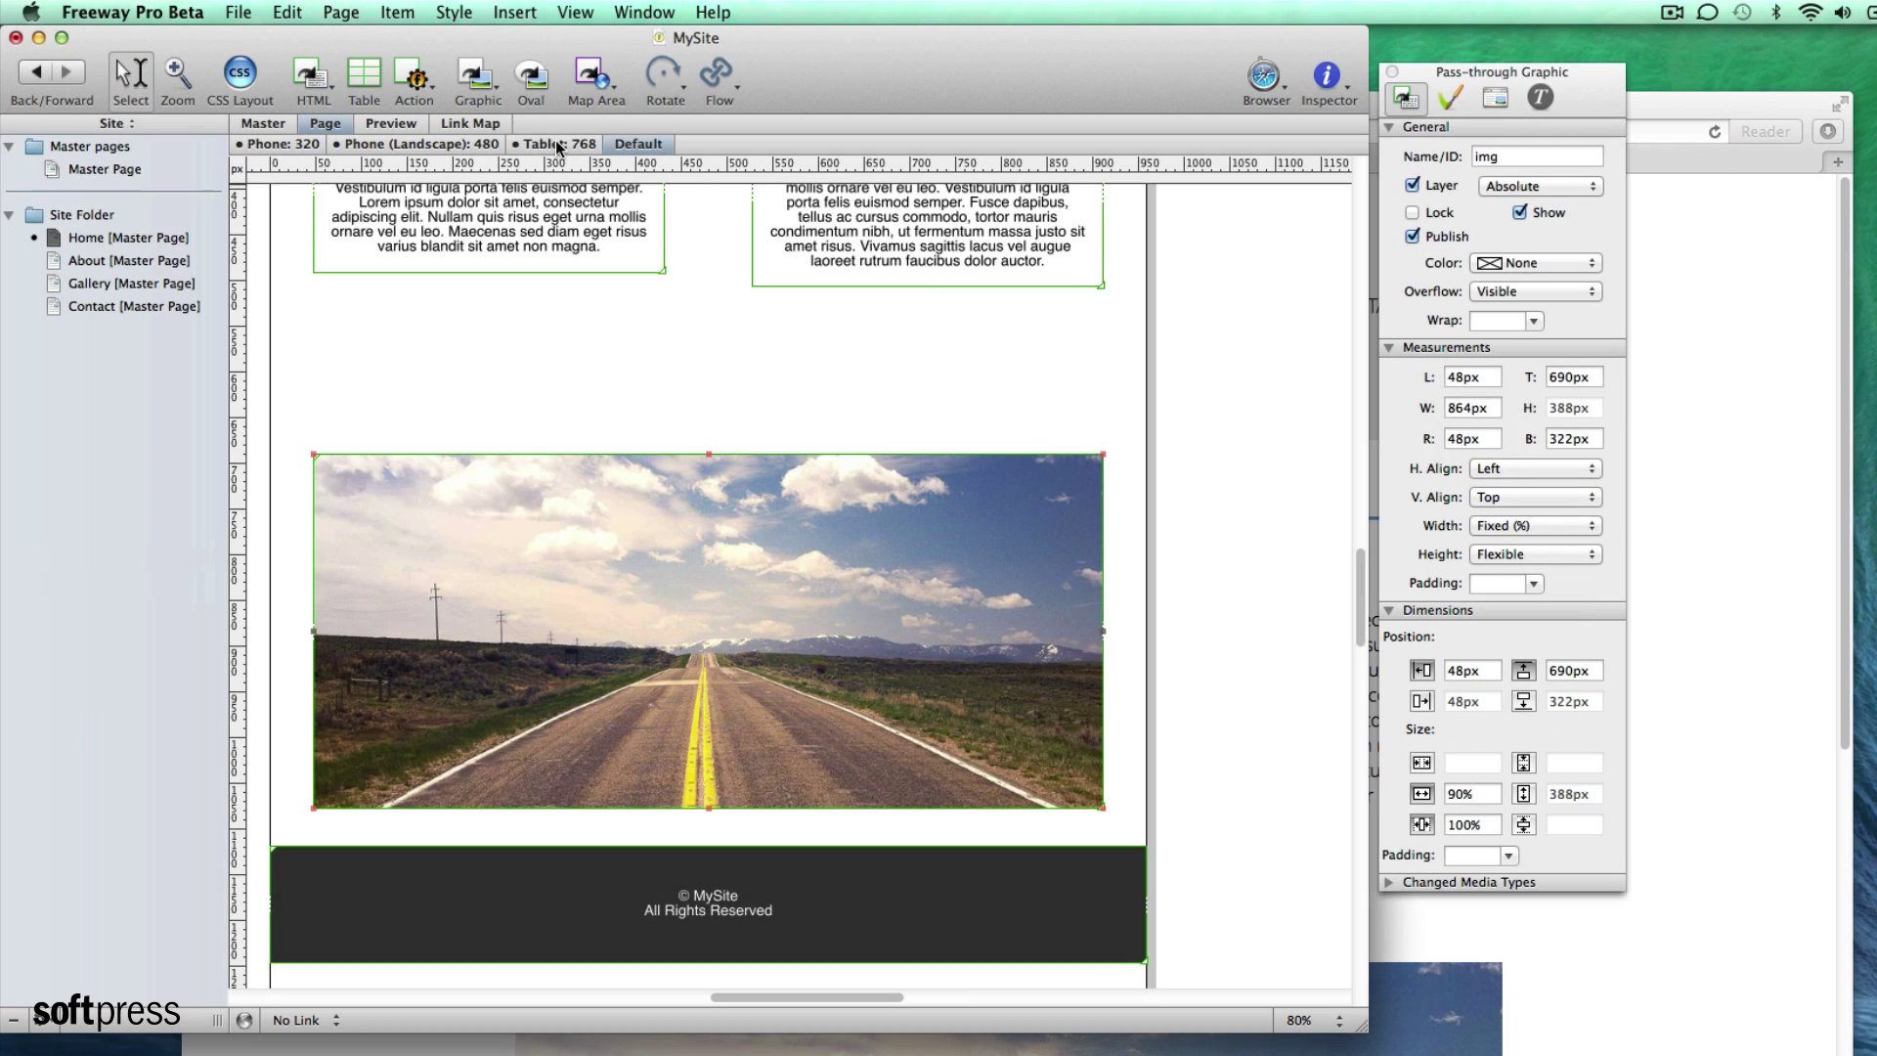
click(558, 144)
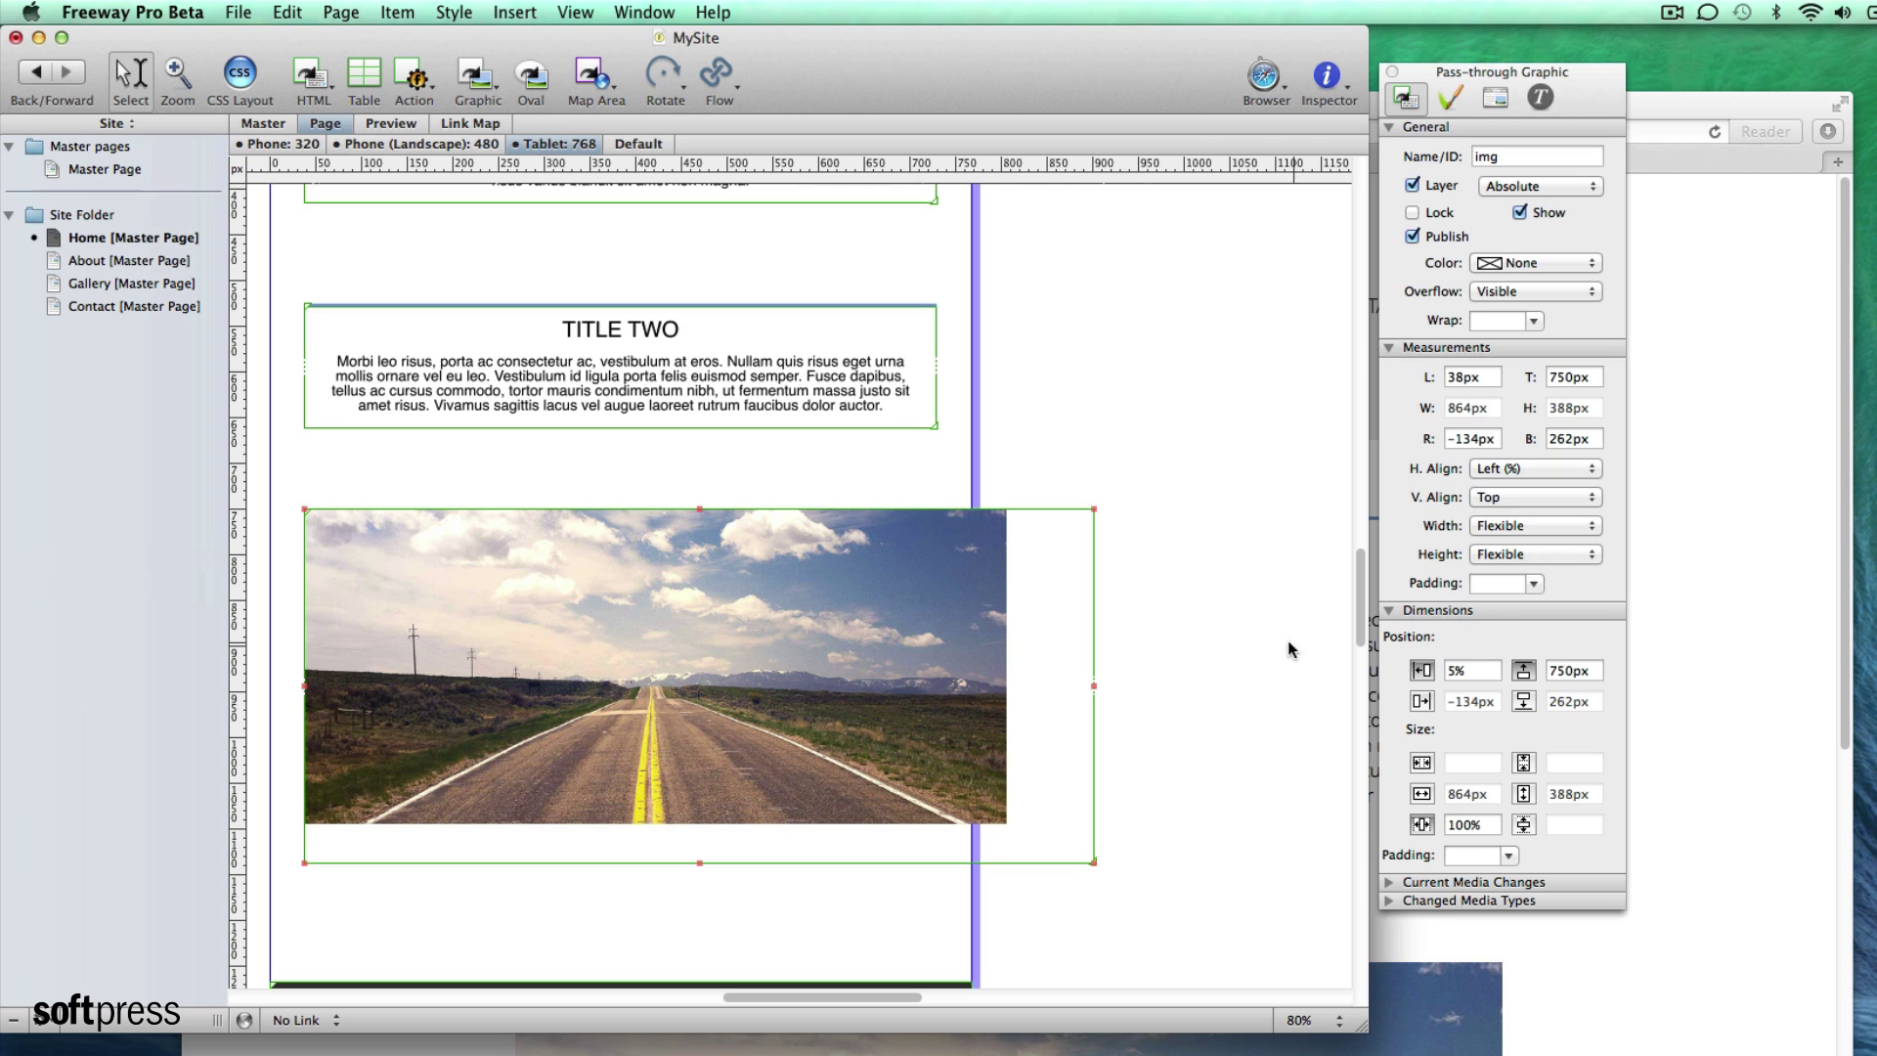
click(1536, 536)
click(1525, 496)
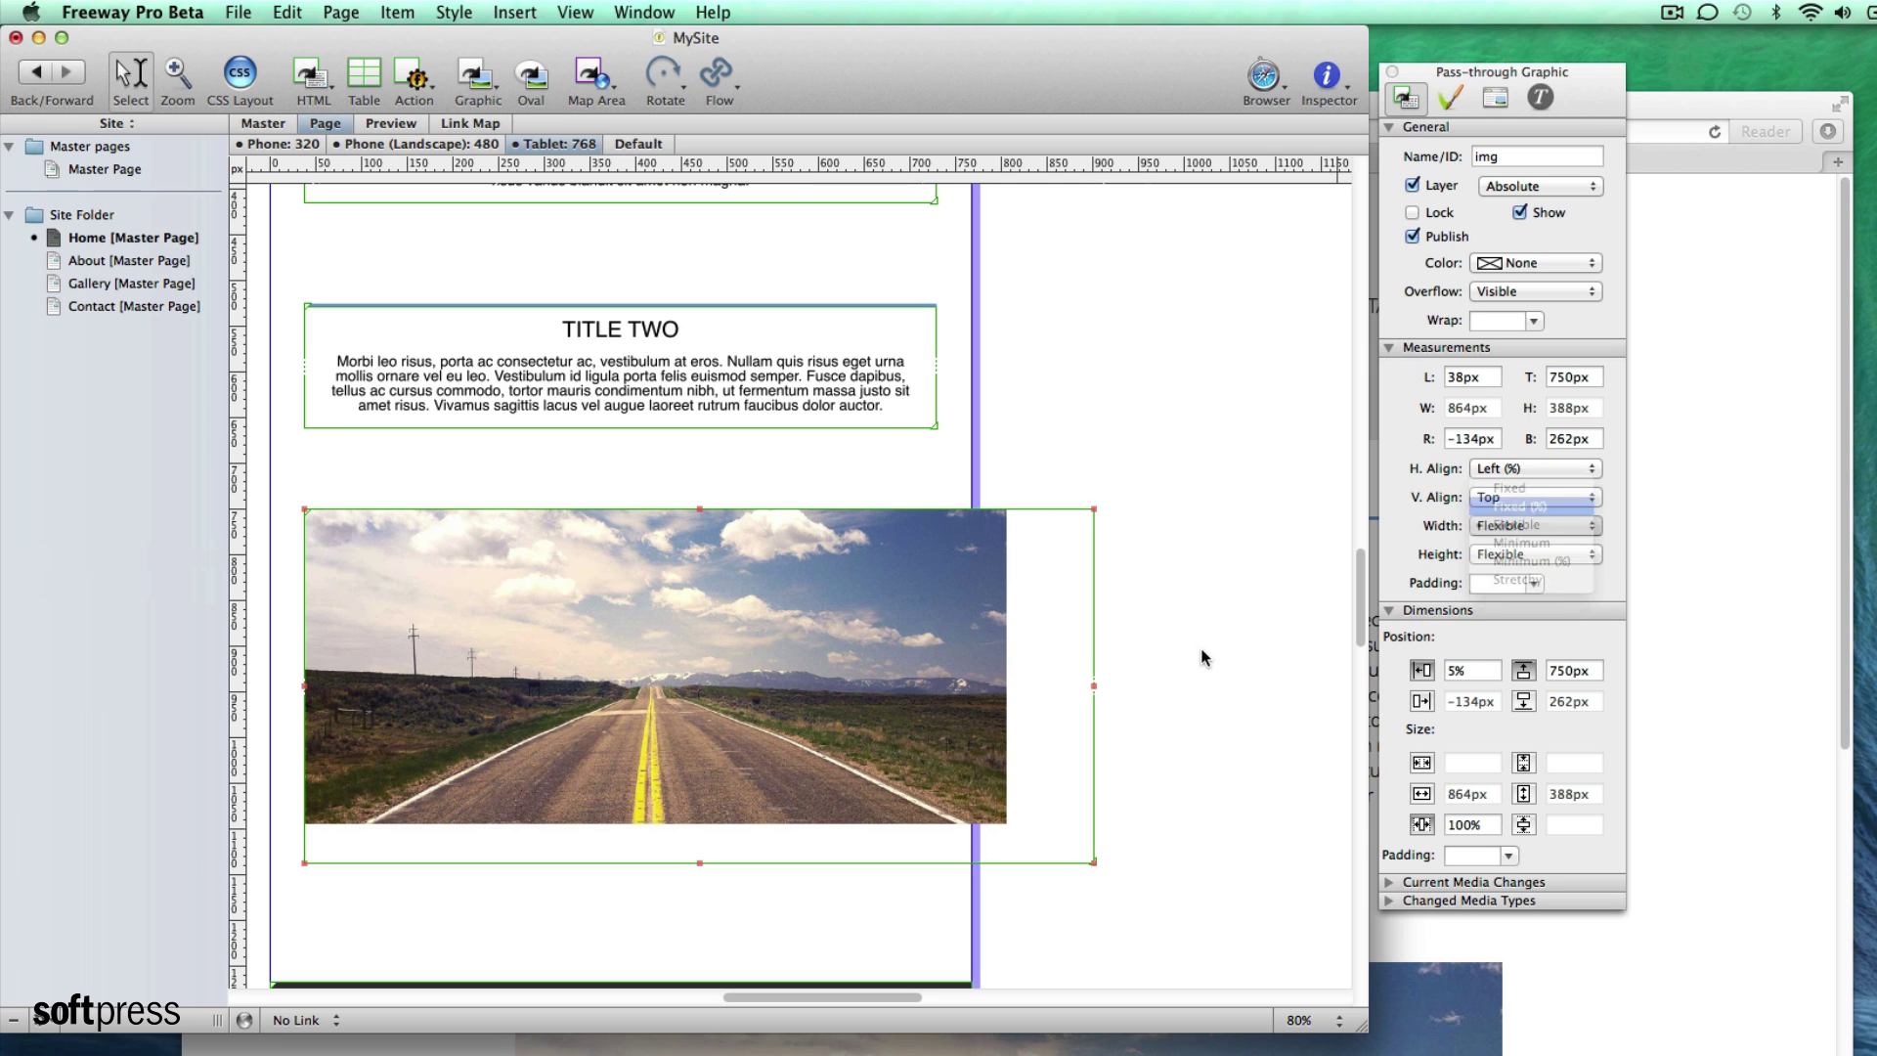
drag(1096, 672, 935, 650)
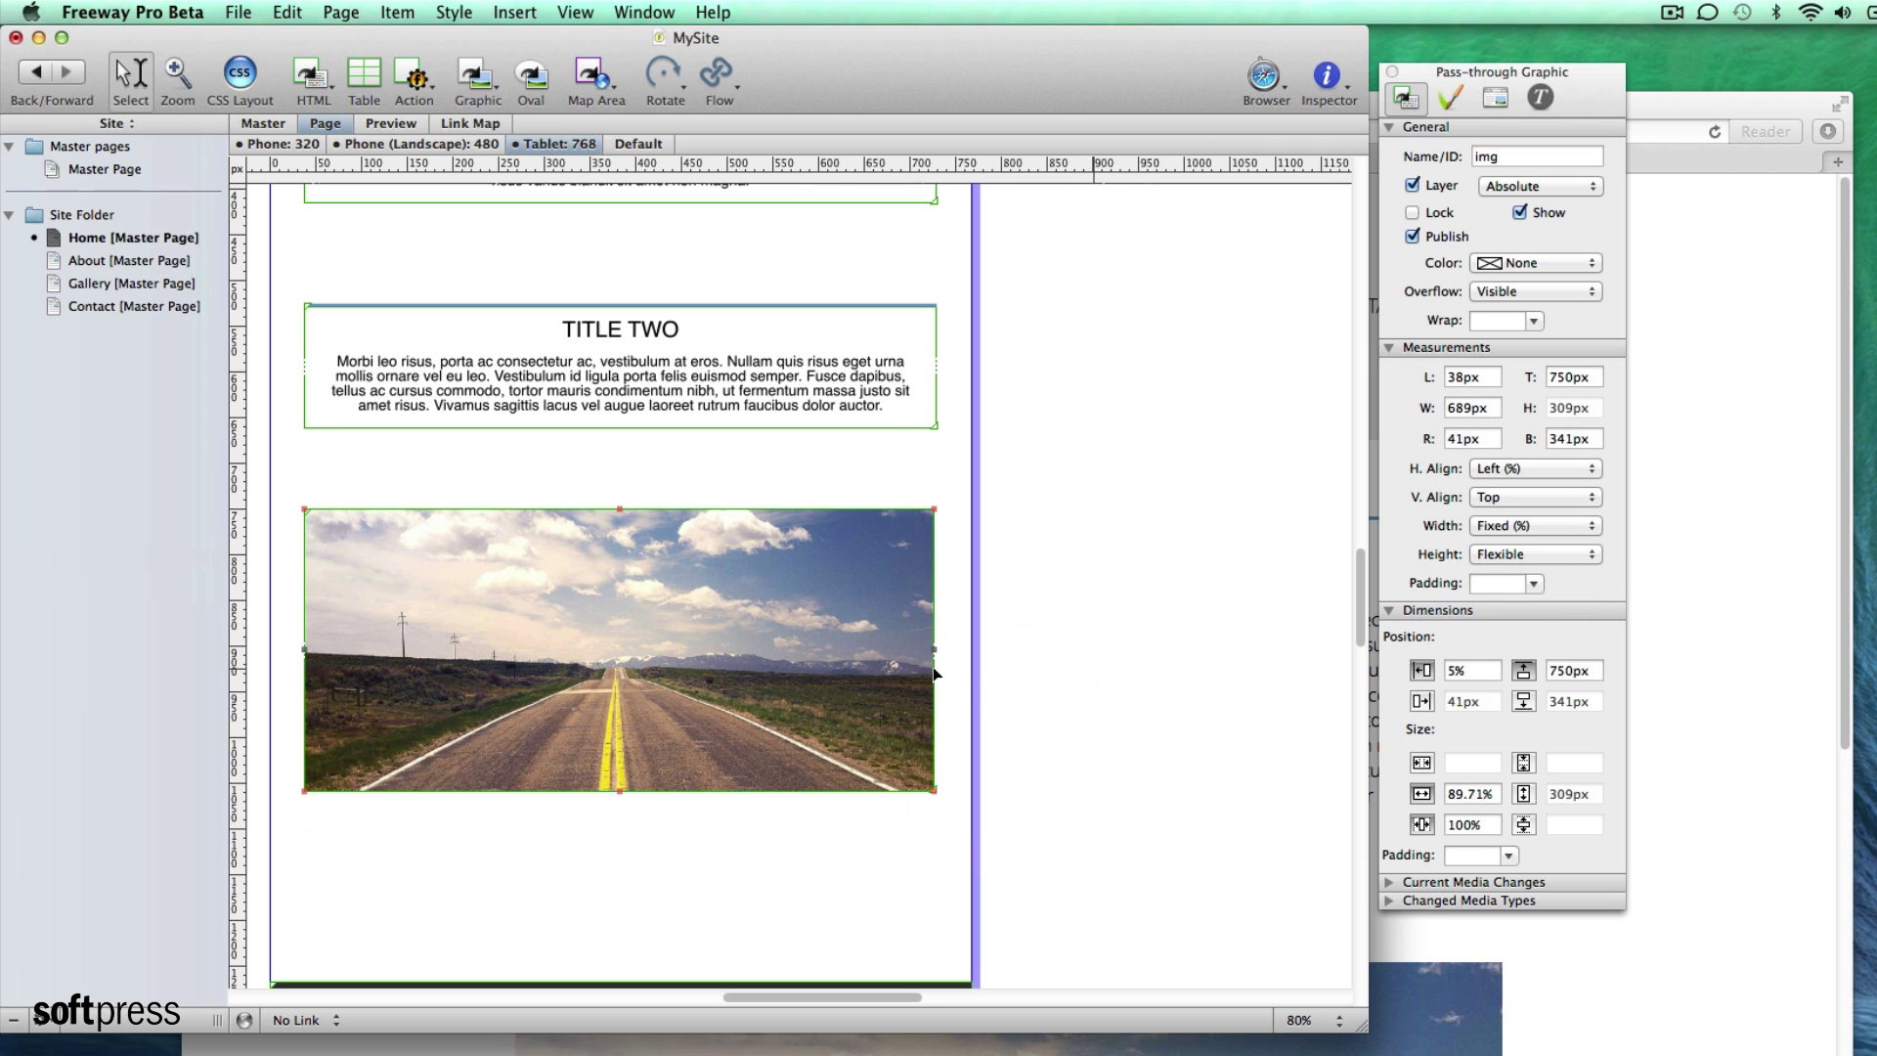
Step: In the Phone 320 layout, move the road image about 100 px lower, below TITLE TWO
click(384, 143)
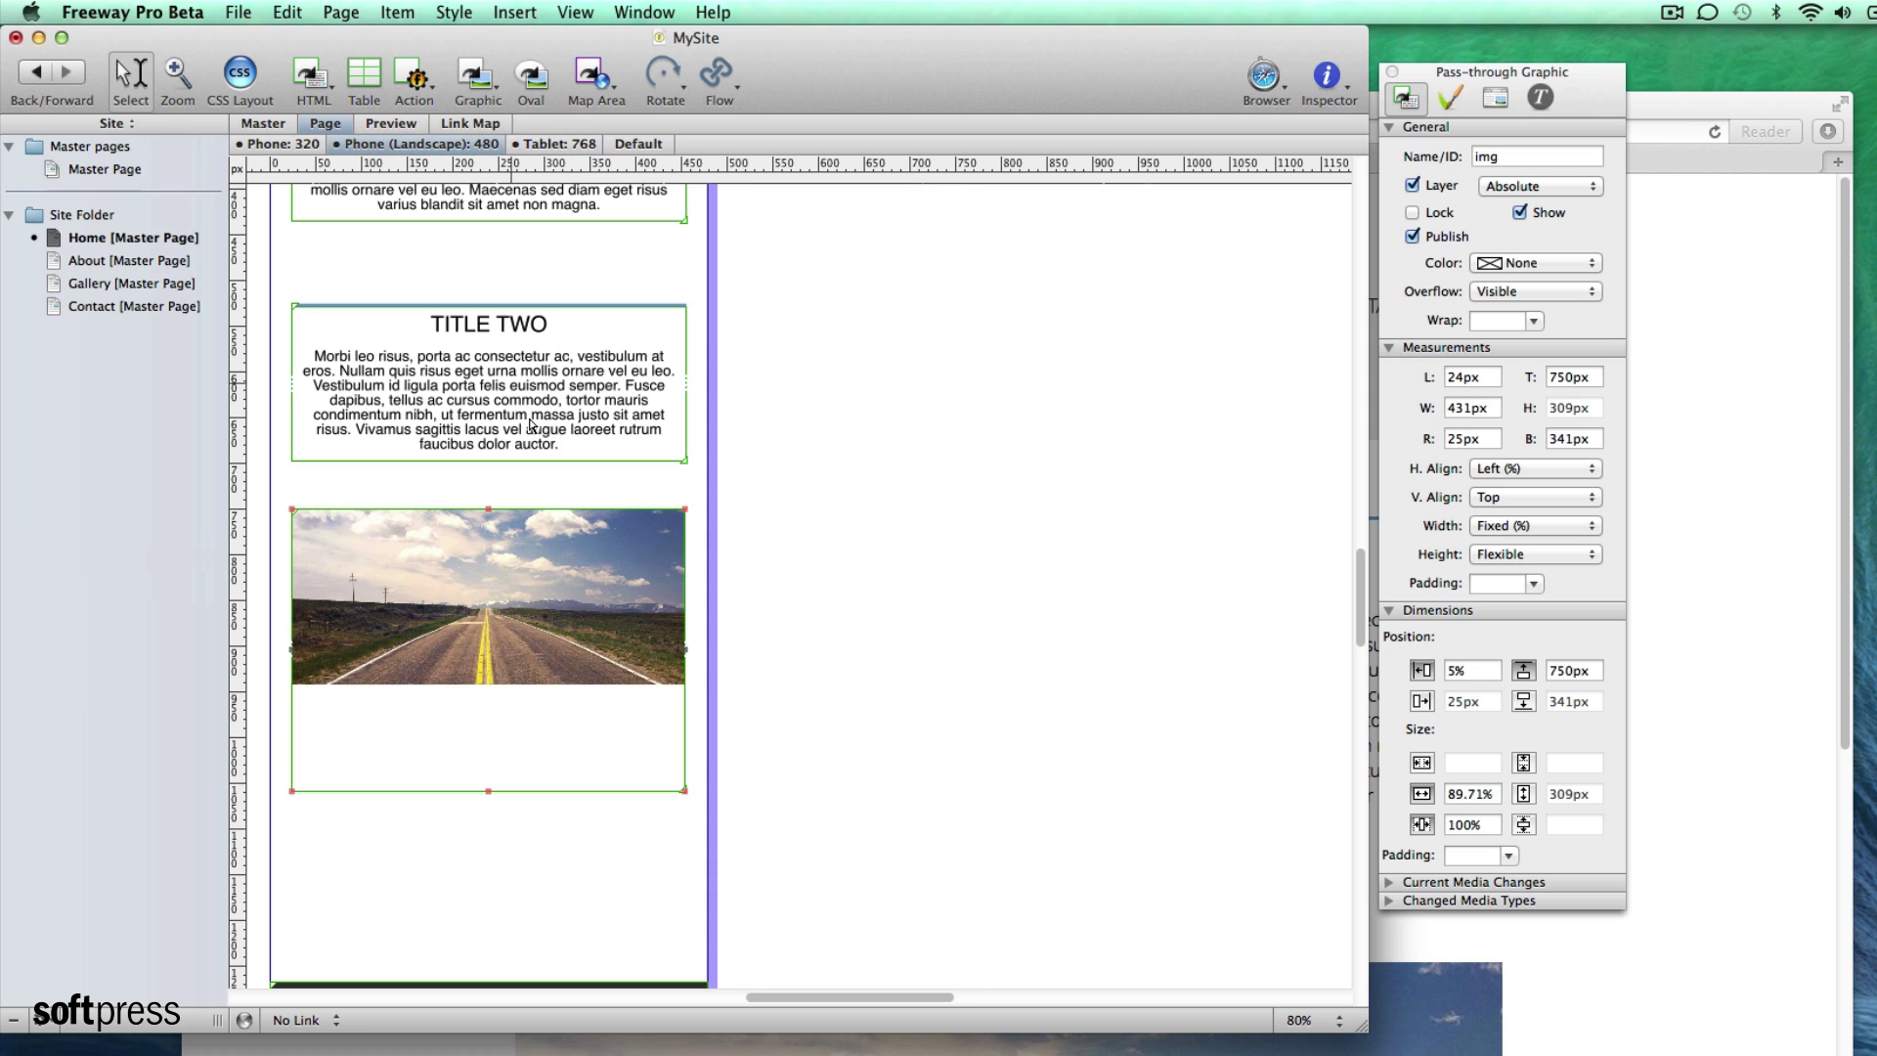
click(283, 144)
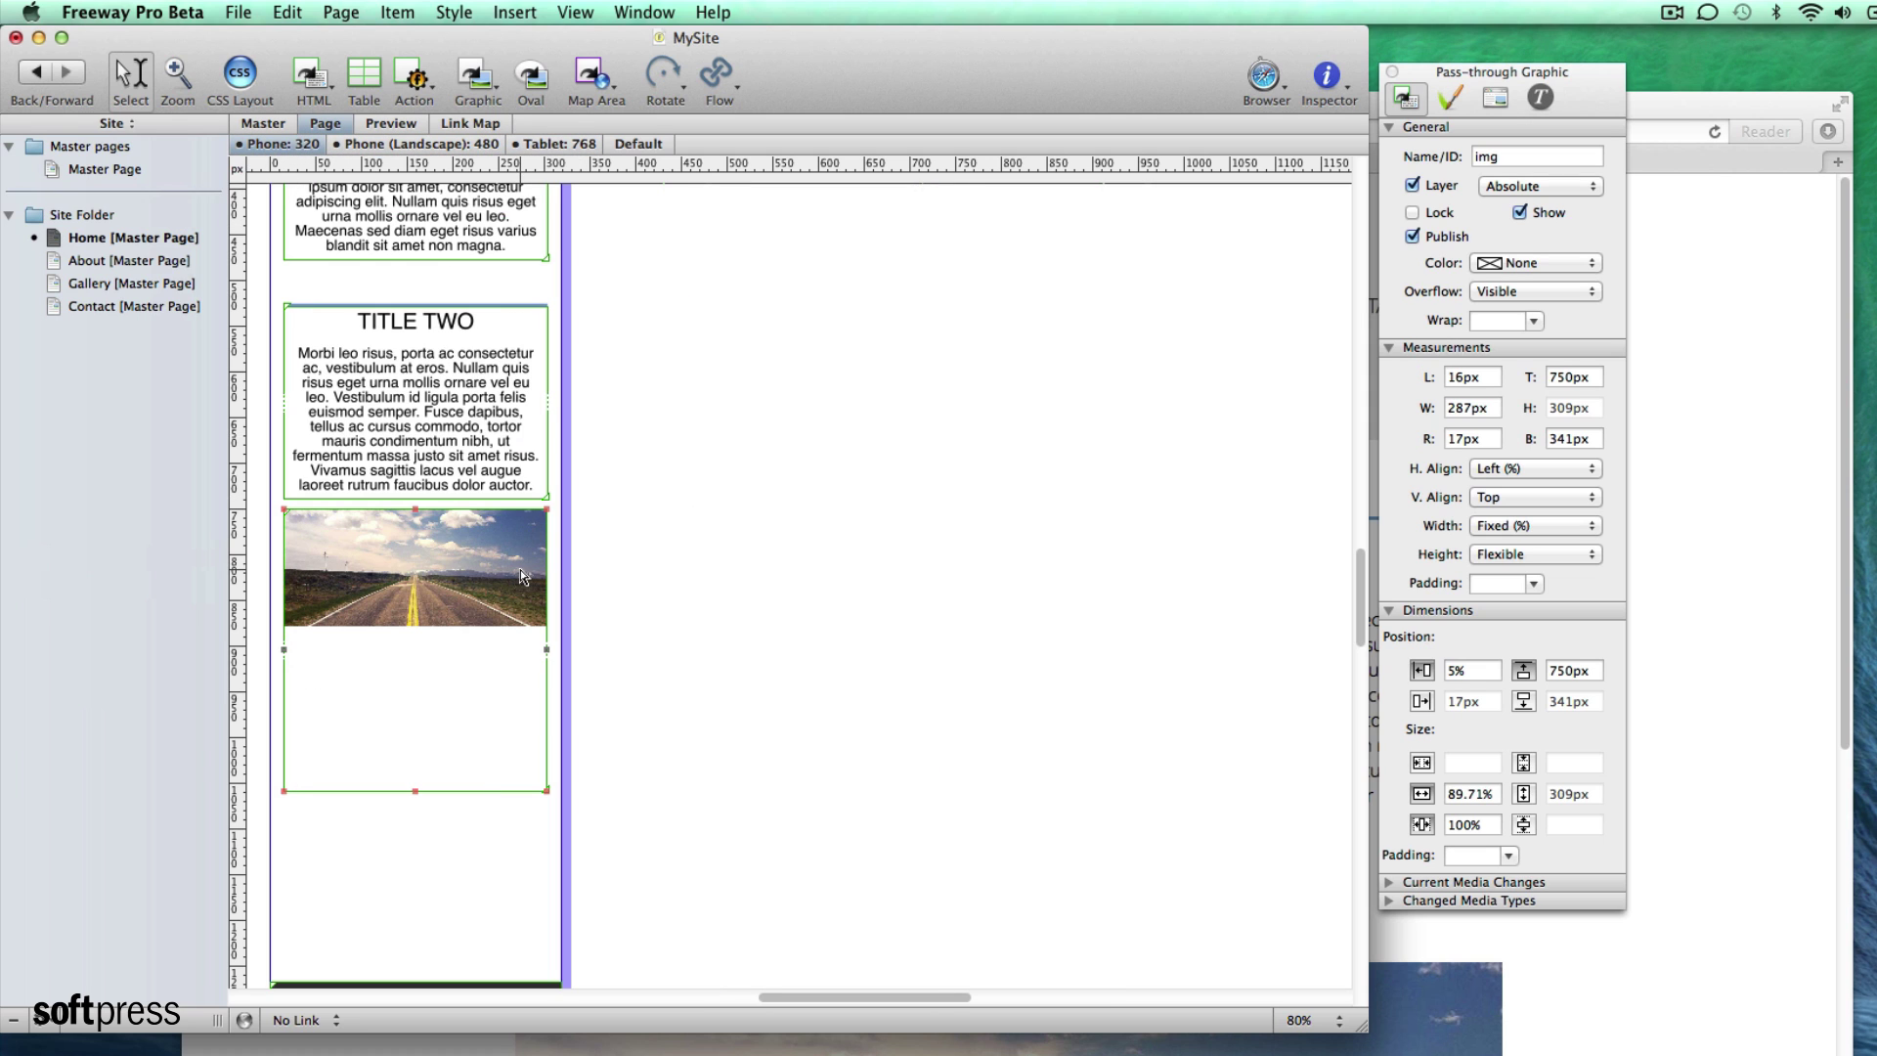
drag(467, 590, 465, 687)
click(583, 427)
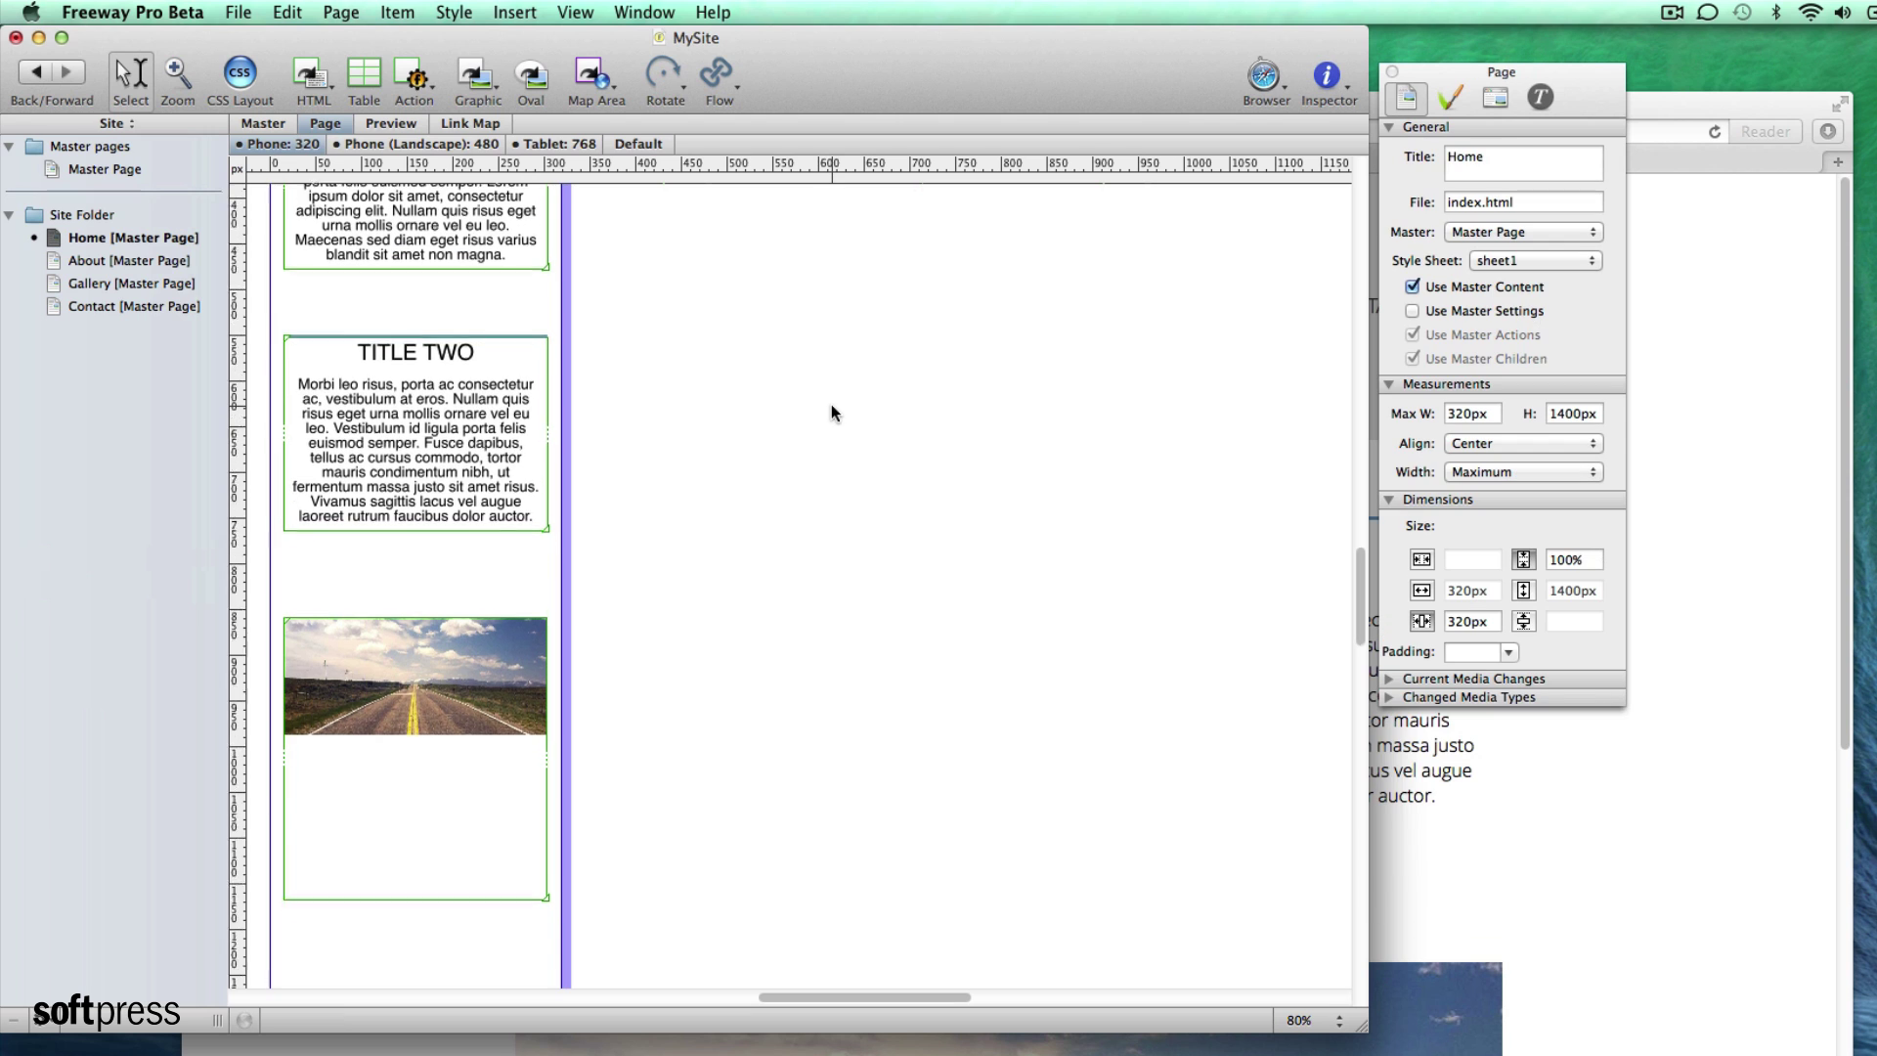
scroll(403, 306, up, 2)
scroll(679, 243, up, 5)
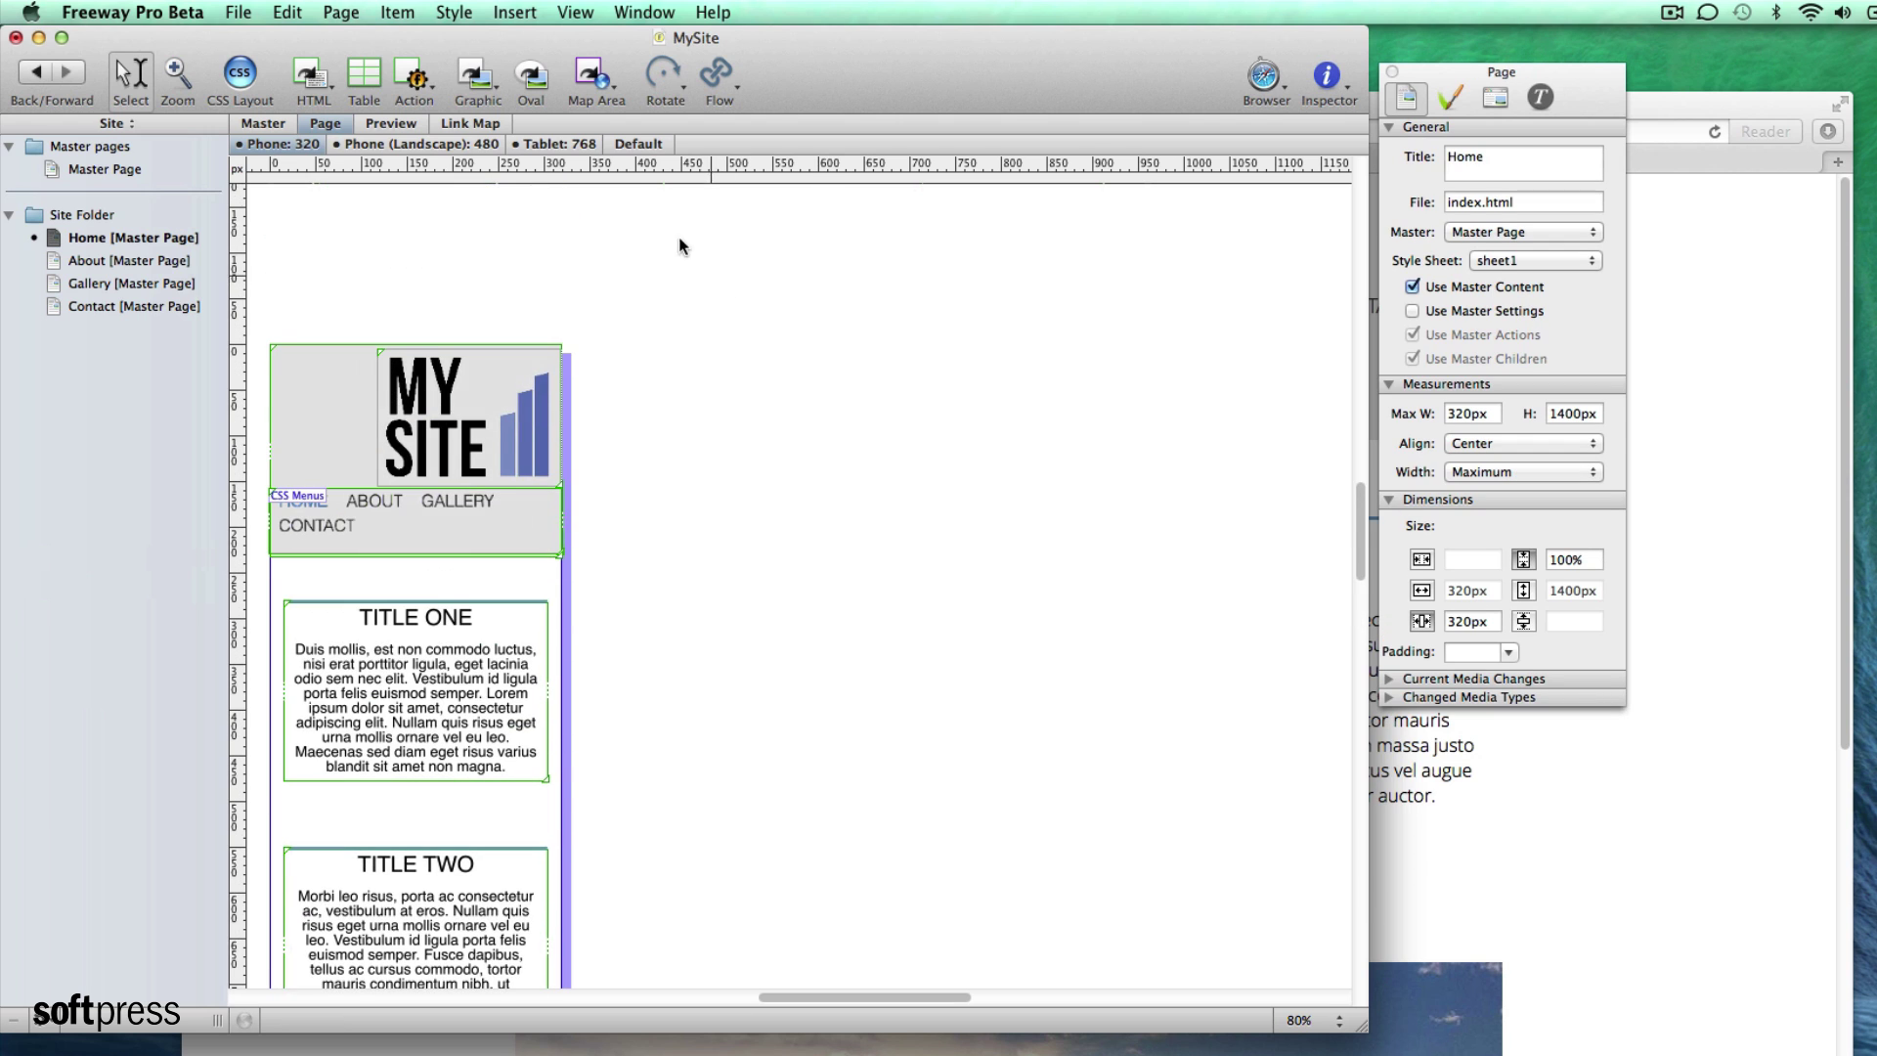
Step: In the CSS menu's Actions, set Show Icon at Breakpoint to Phone (Landscape) 480
click(641, 144)
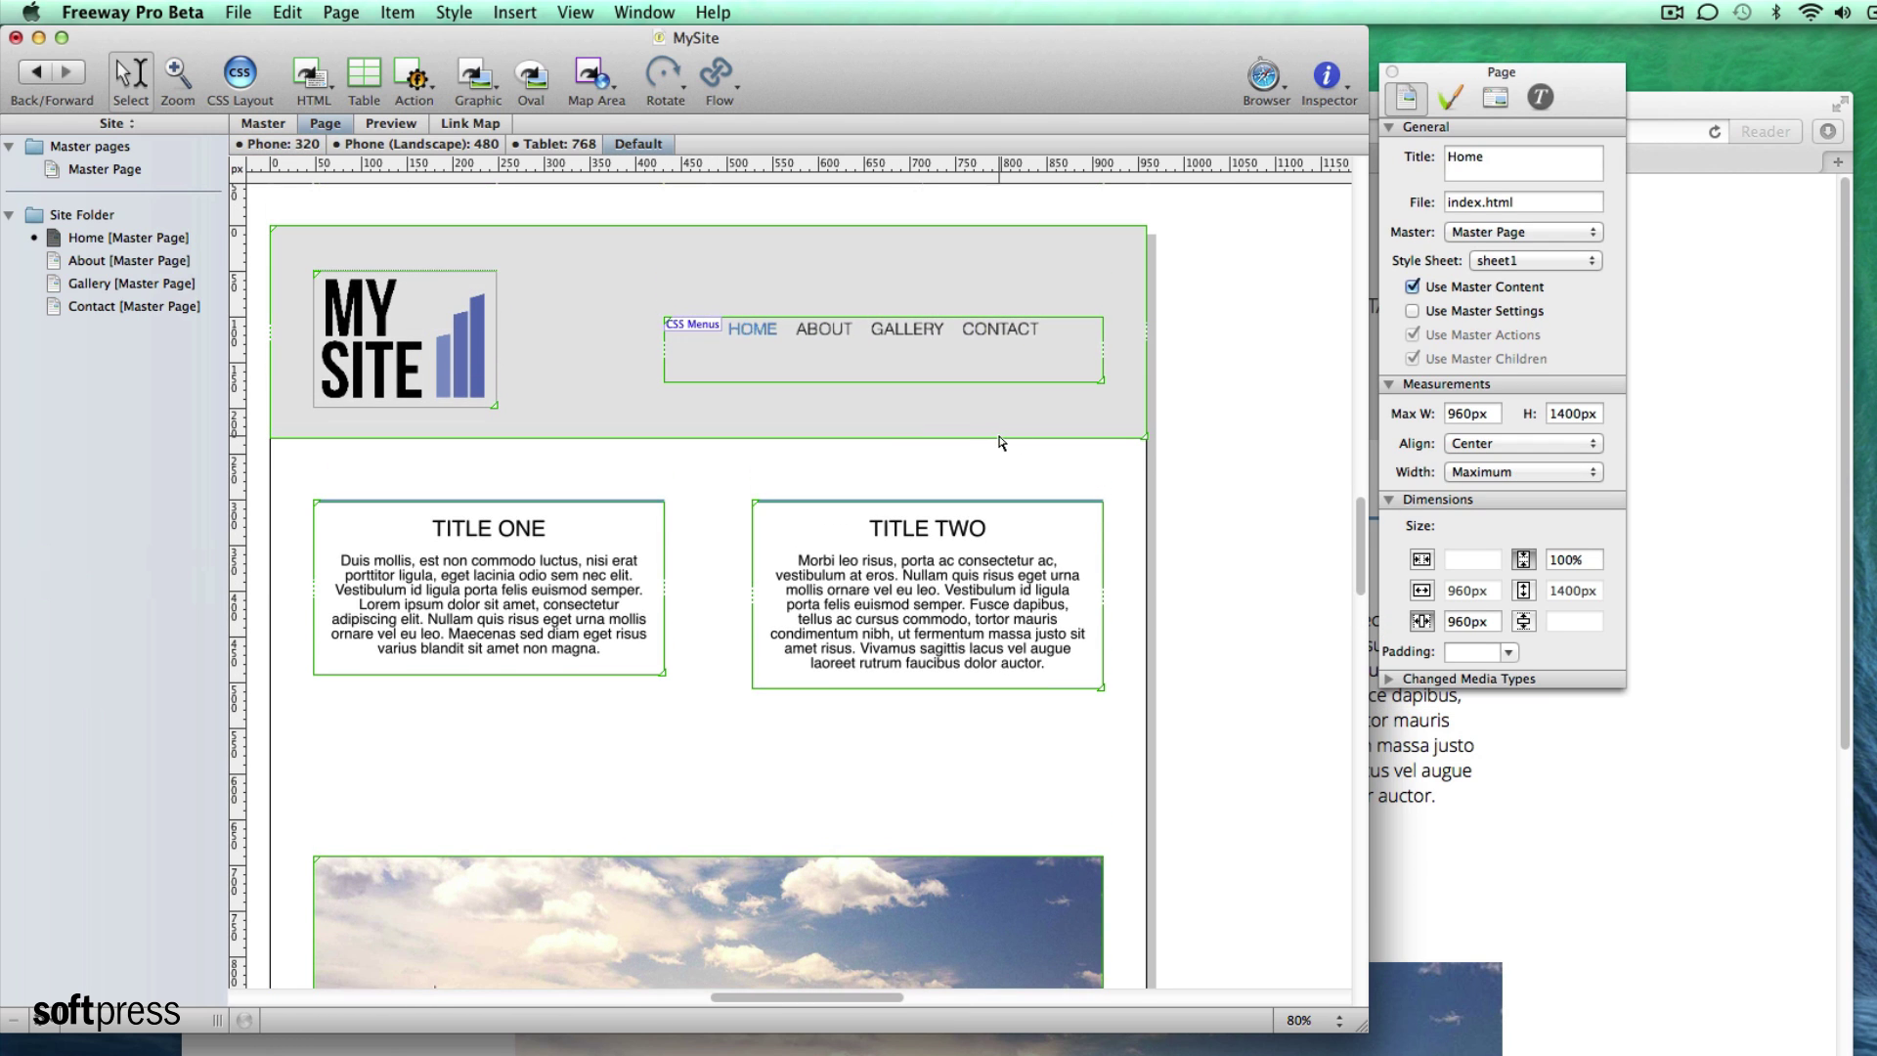
click(1047, 349)
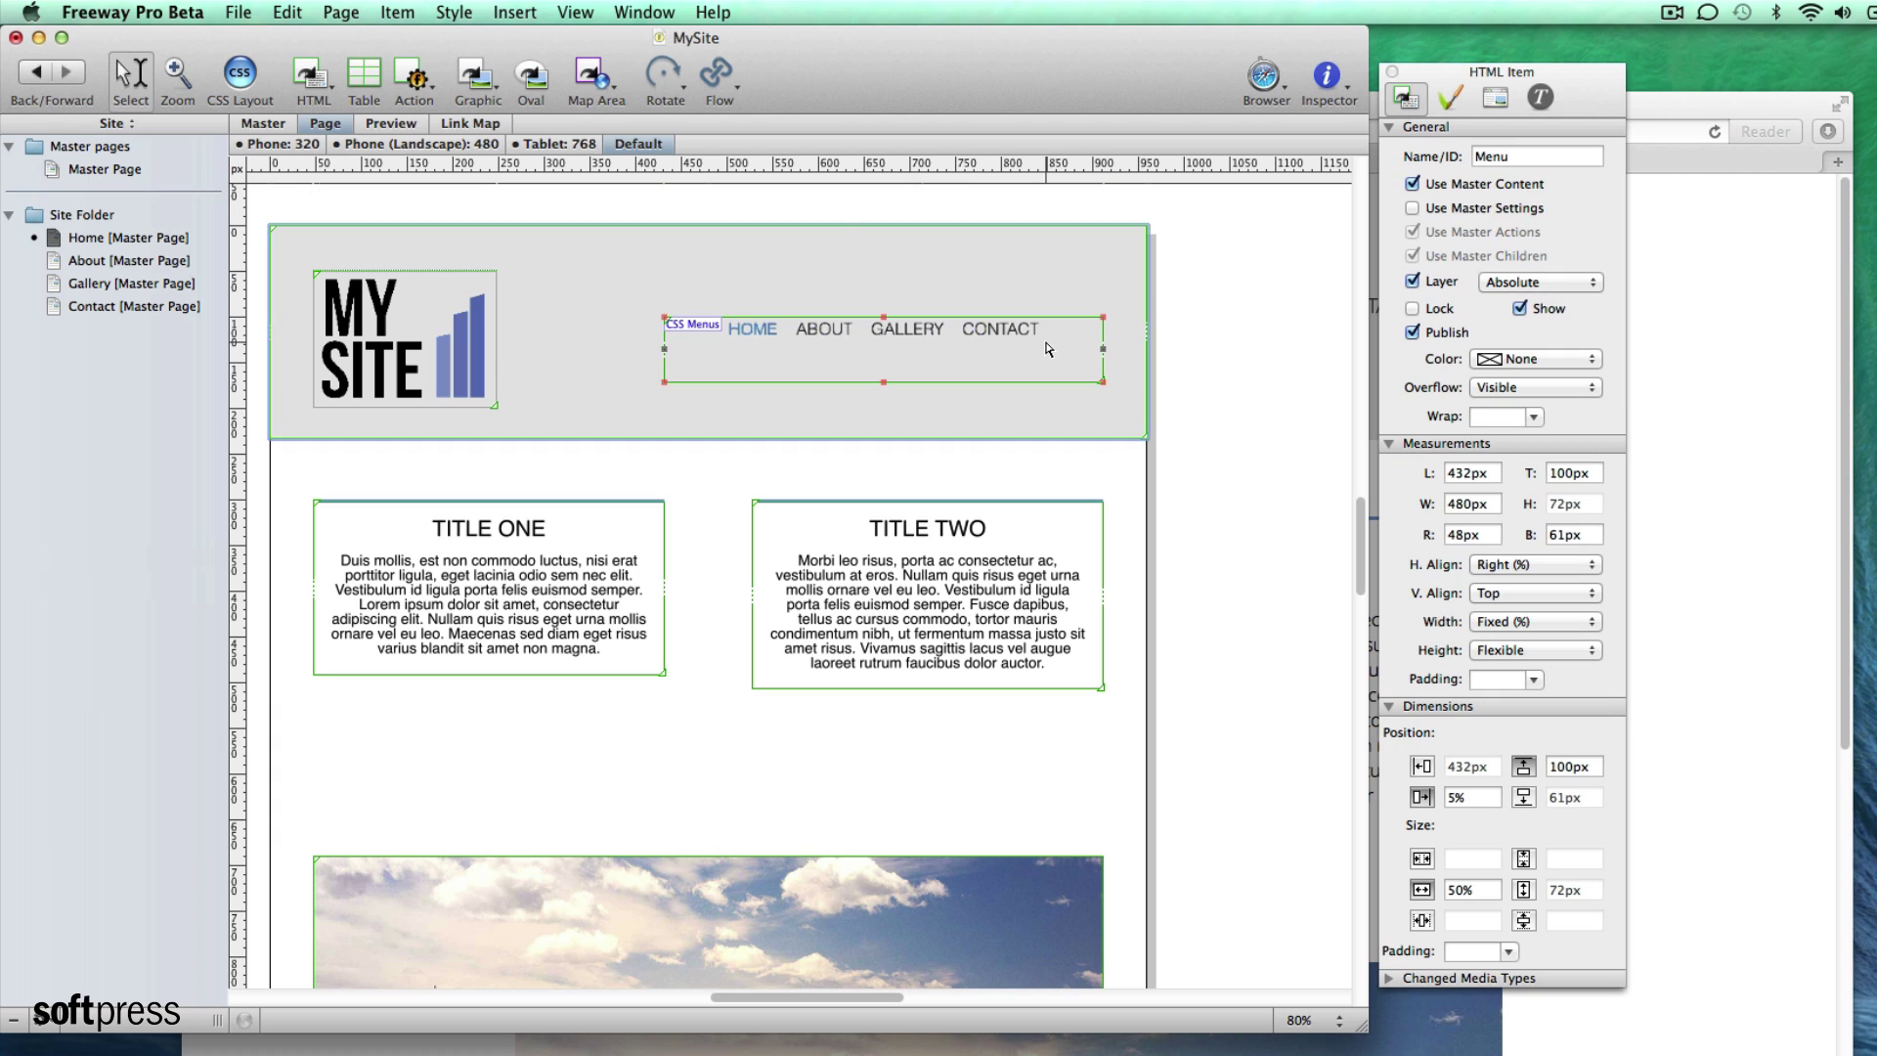
click(614, 11)
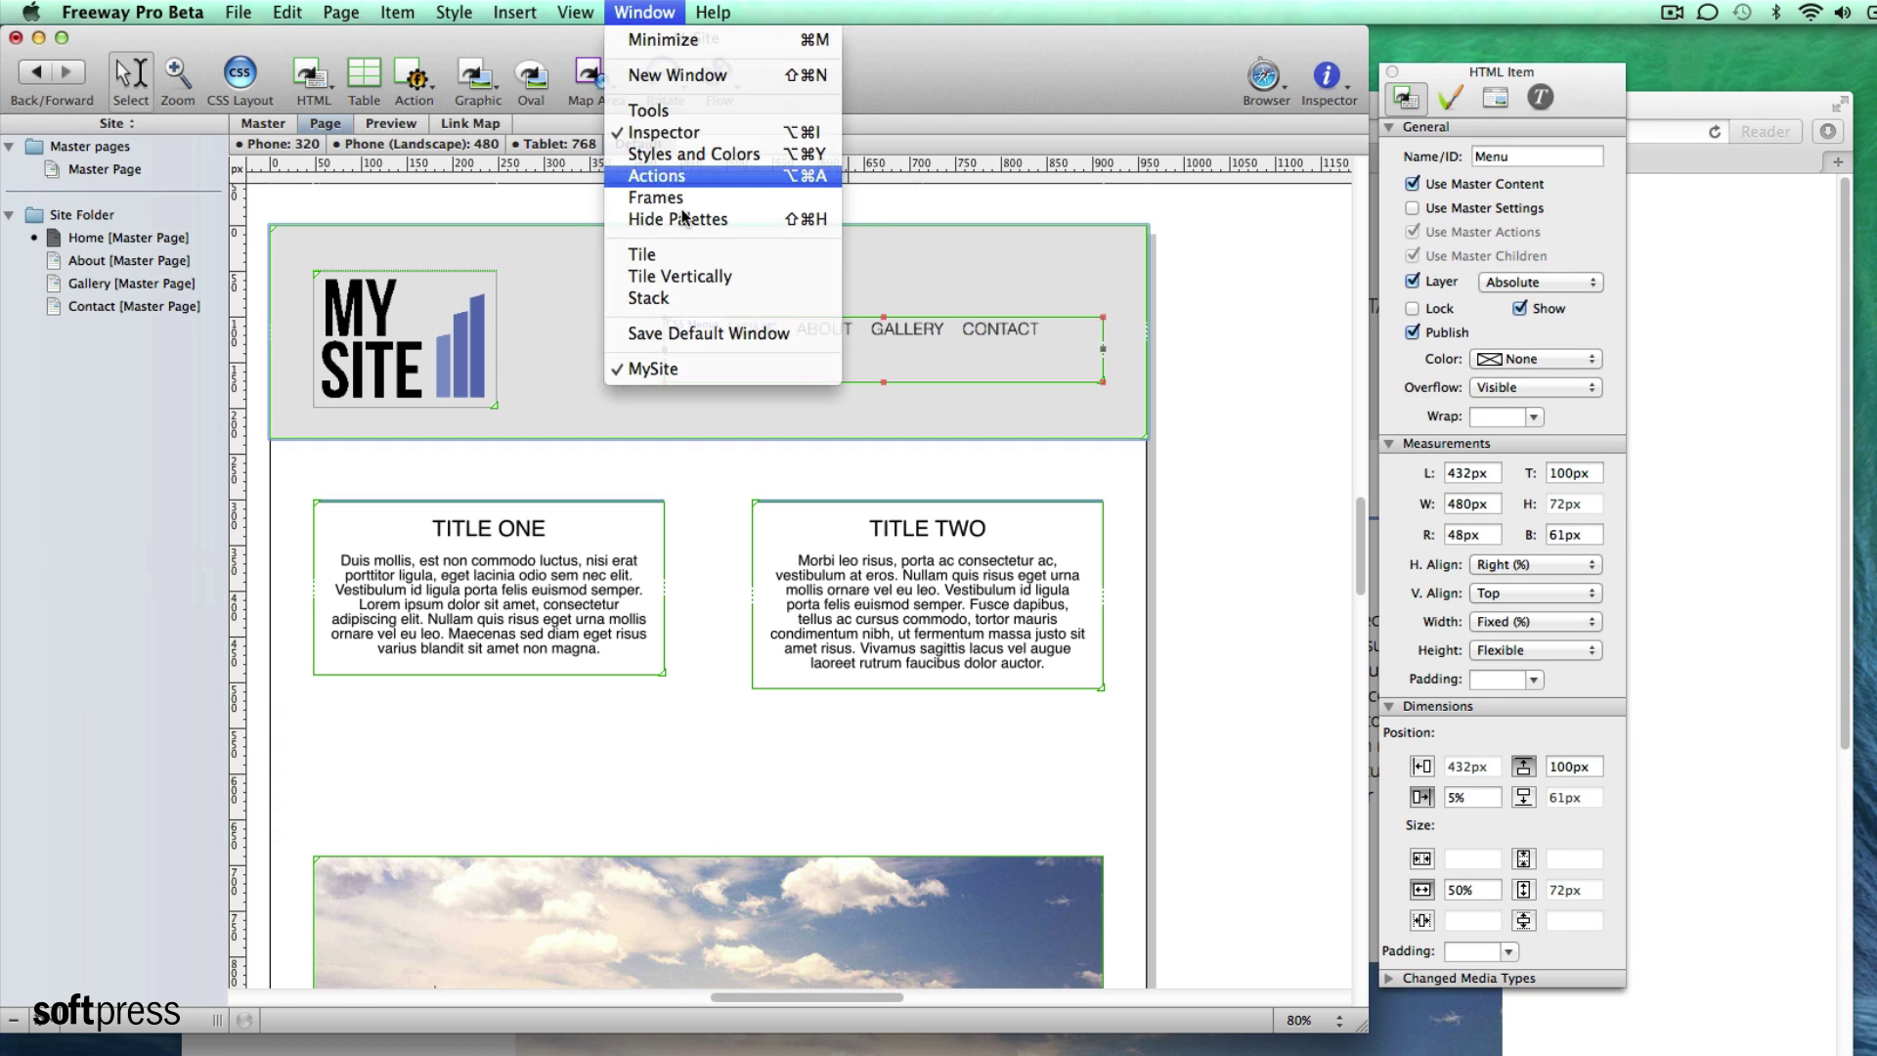
click(673, 182)
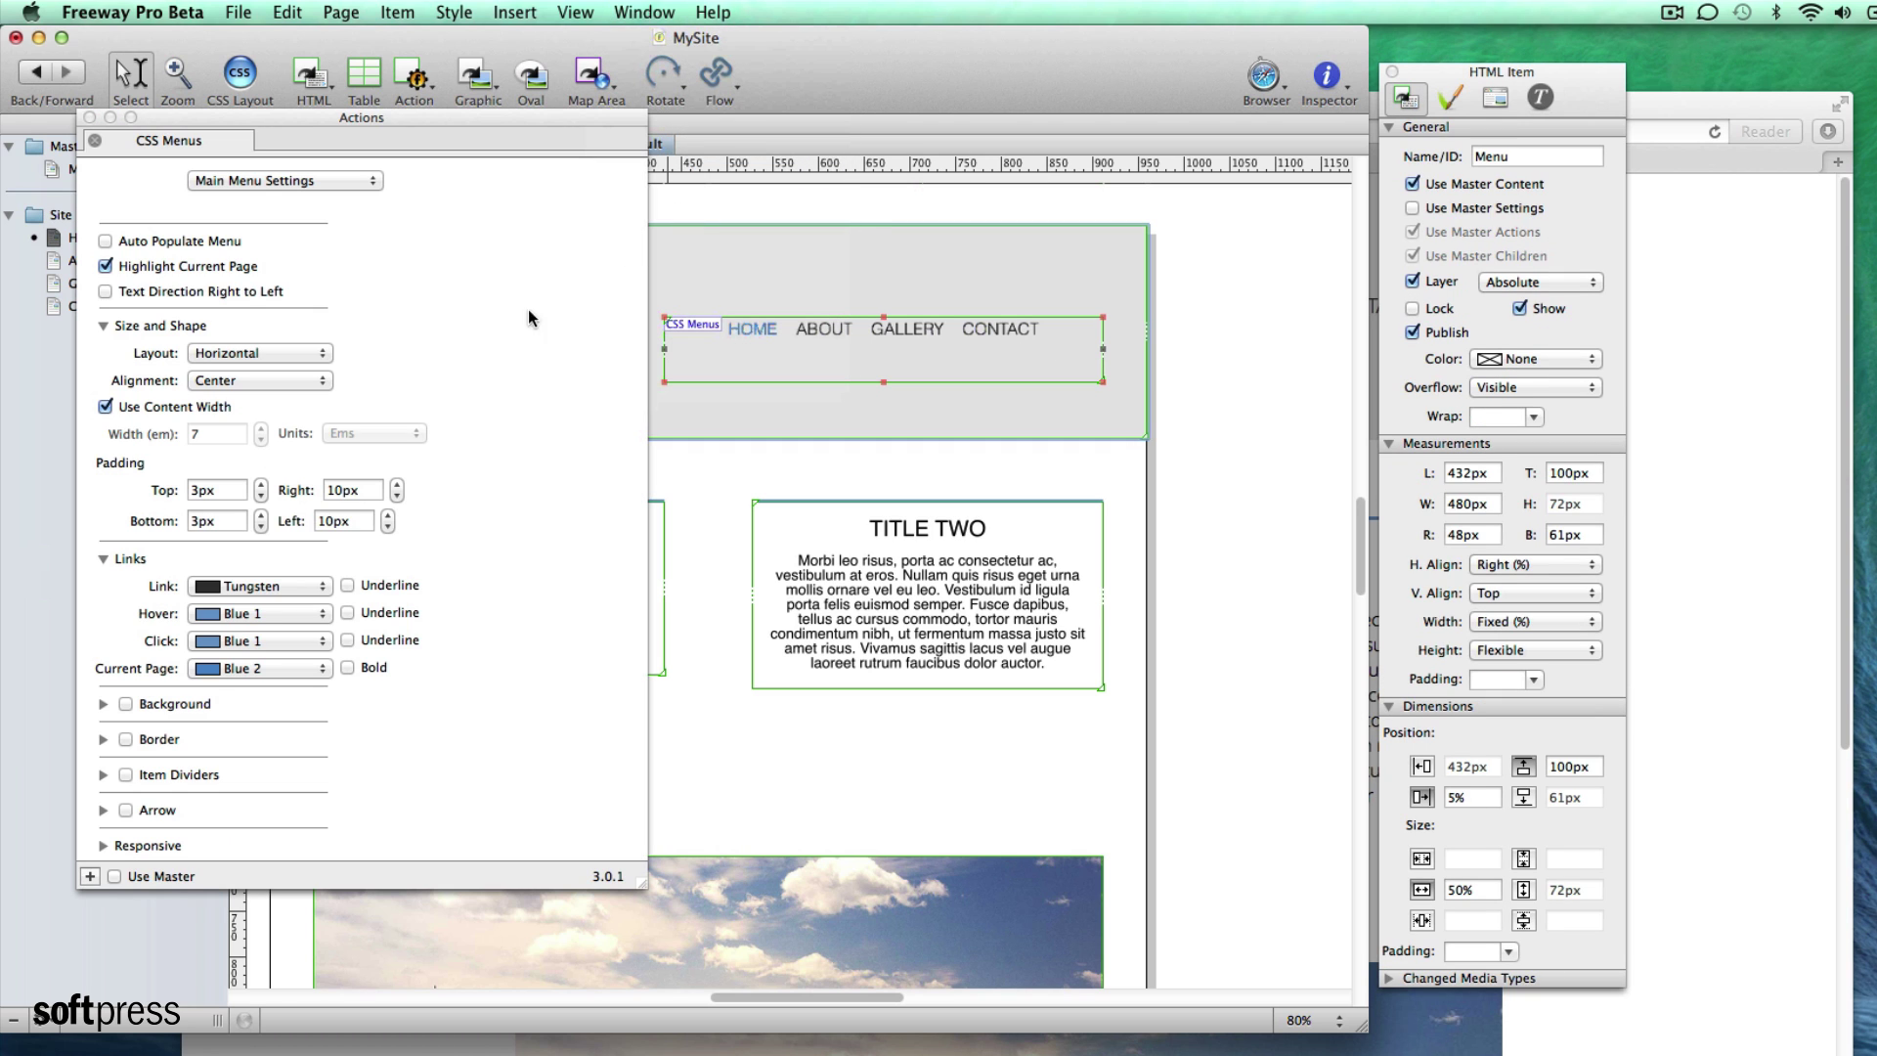
click(103, 846)
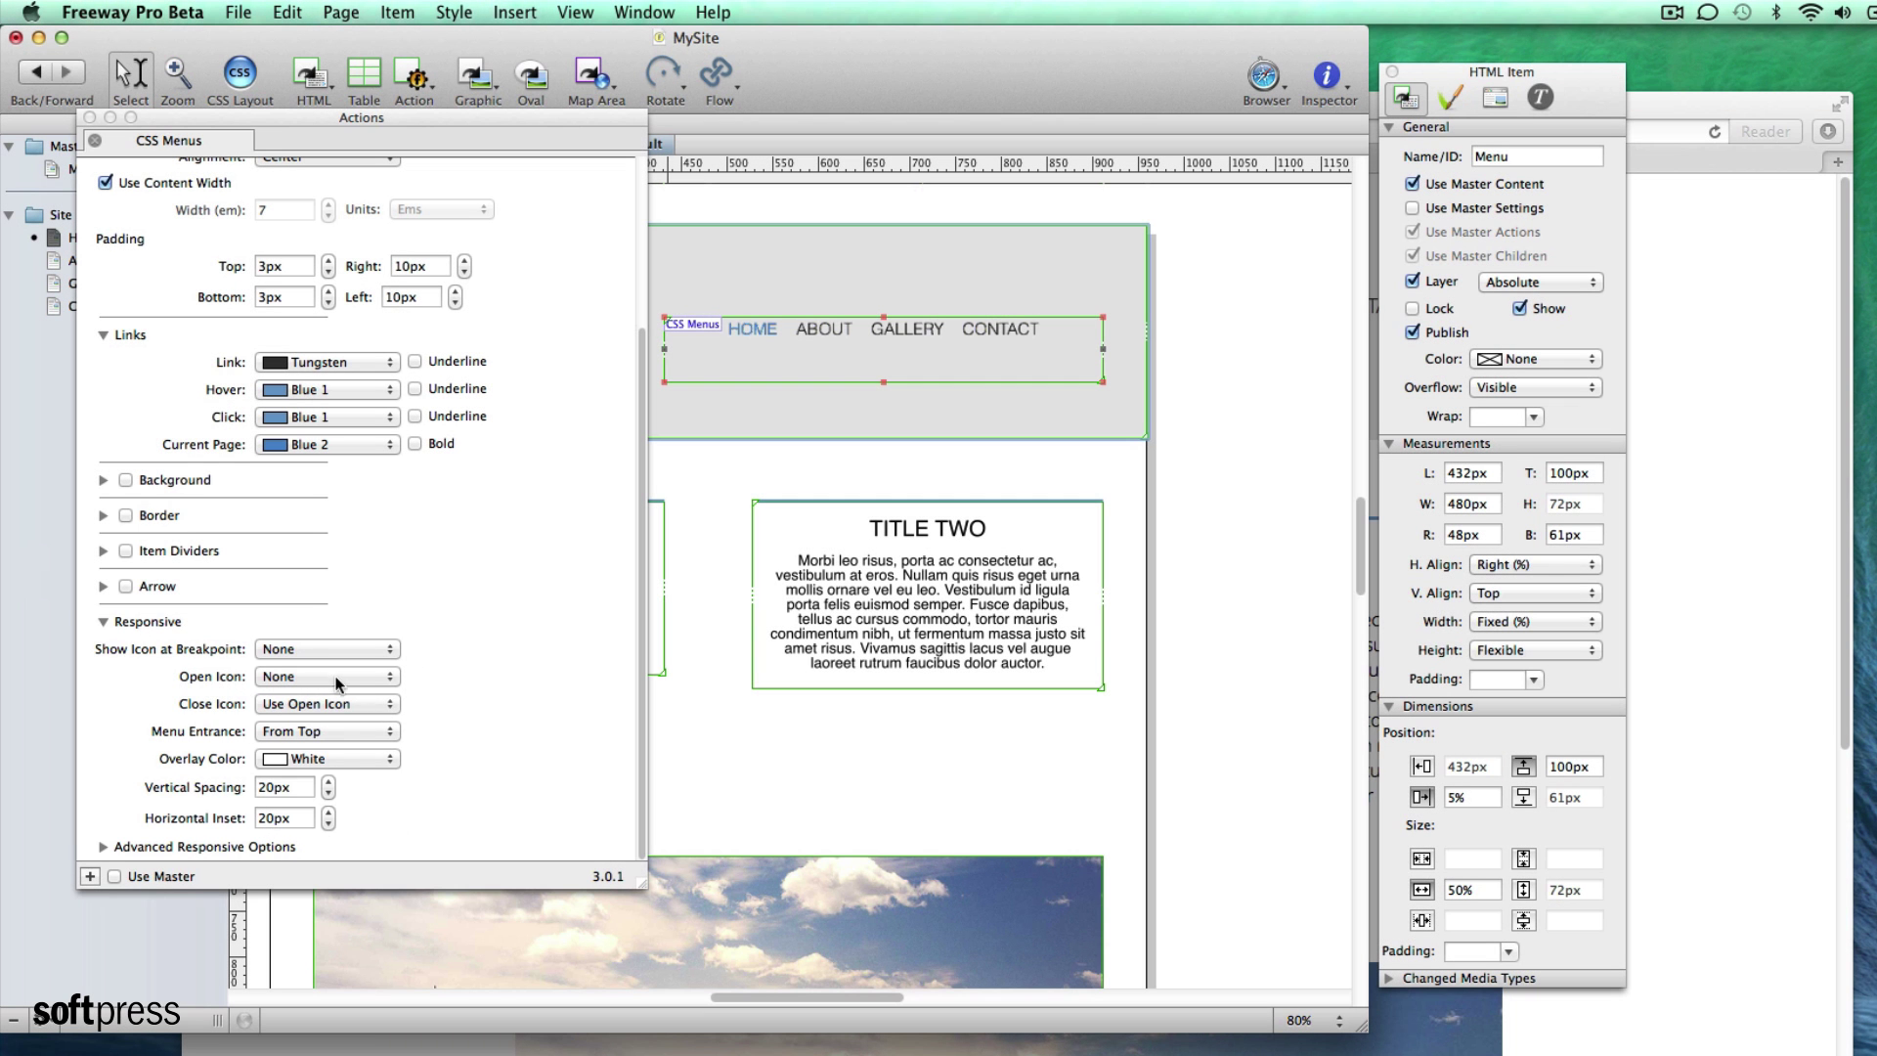
click(392, 653)
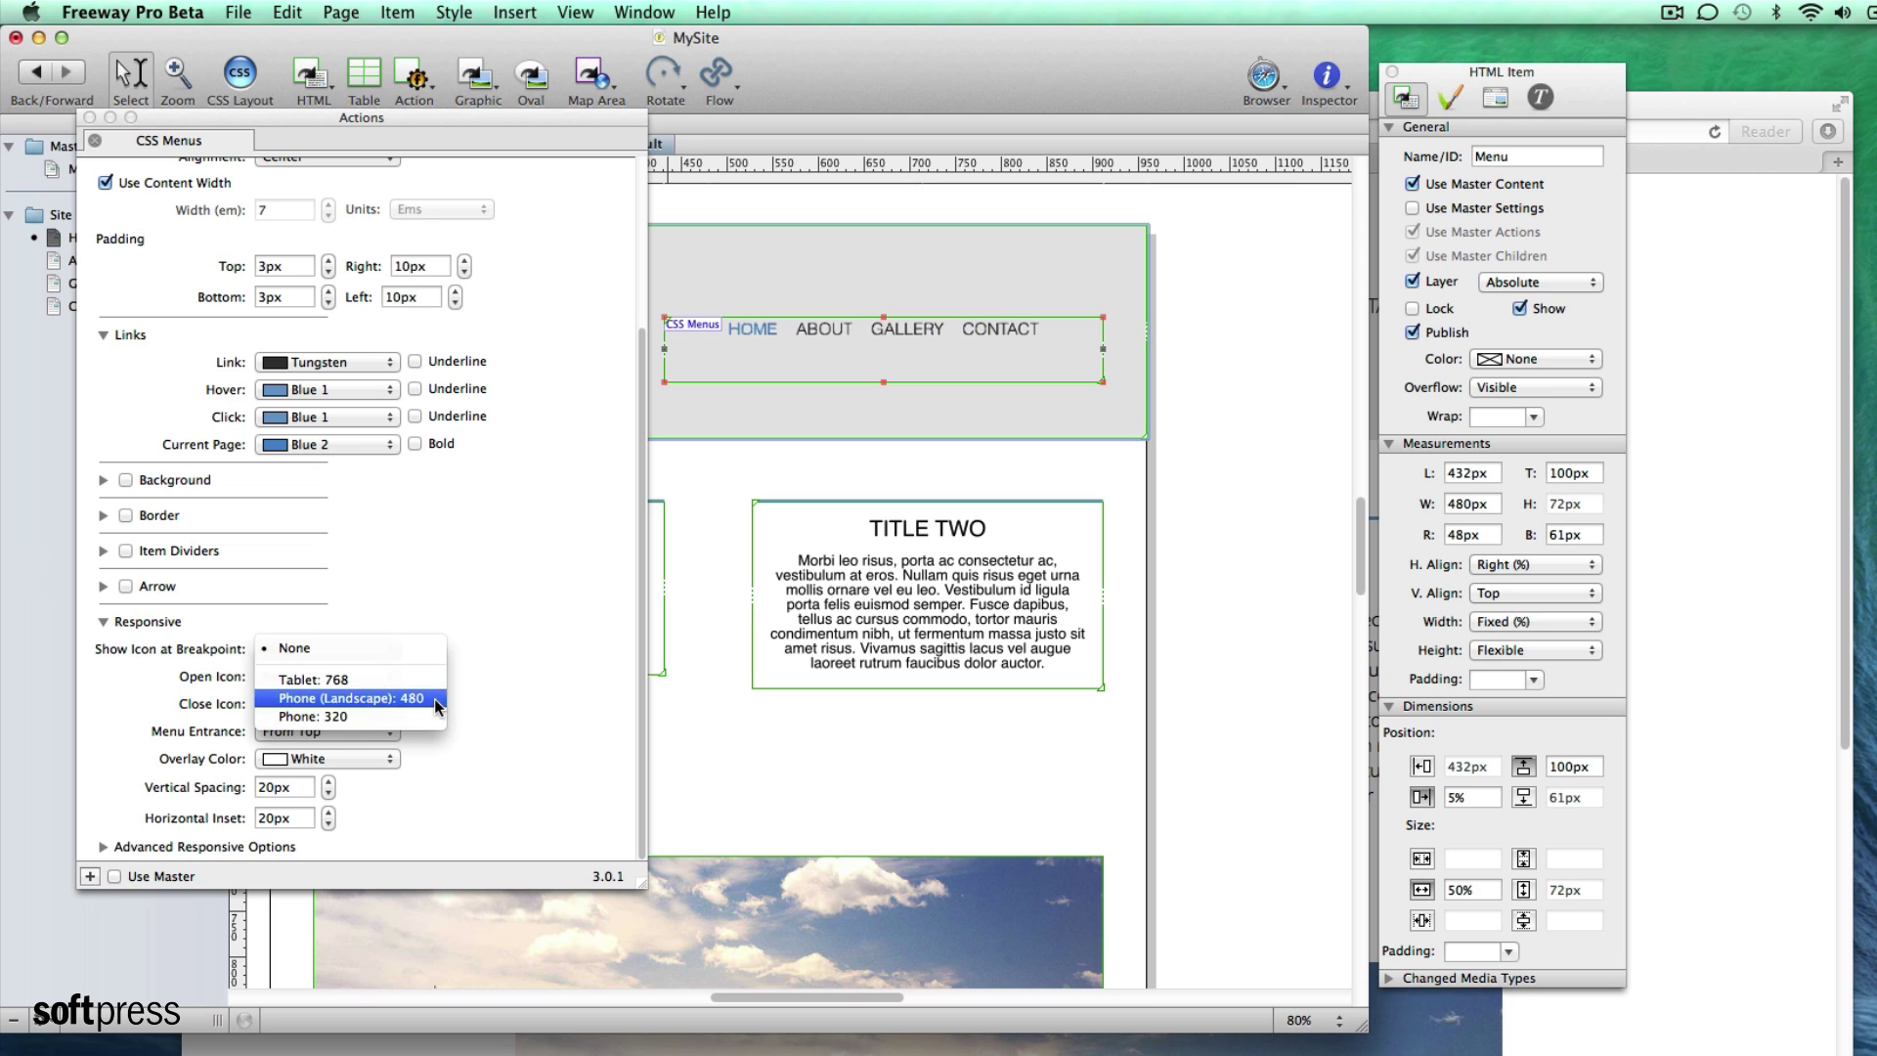
click(425, 695)
Step: Use menu-1-black.png as the menu's open icon and keep a white overlay
click(384, 674)
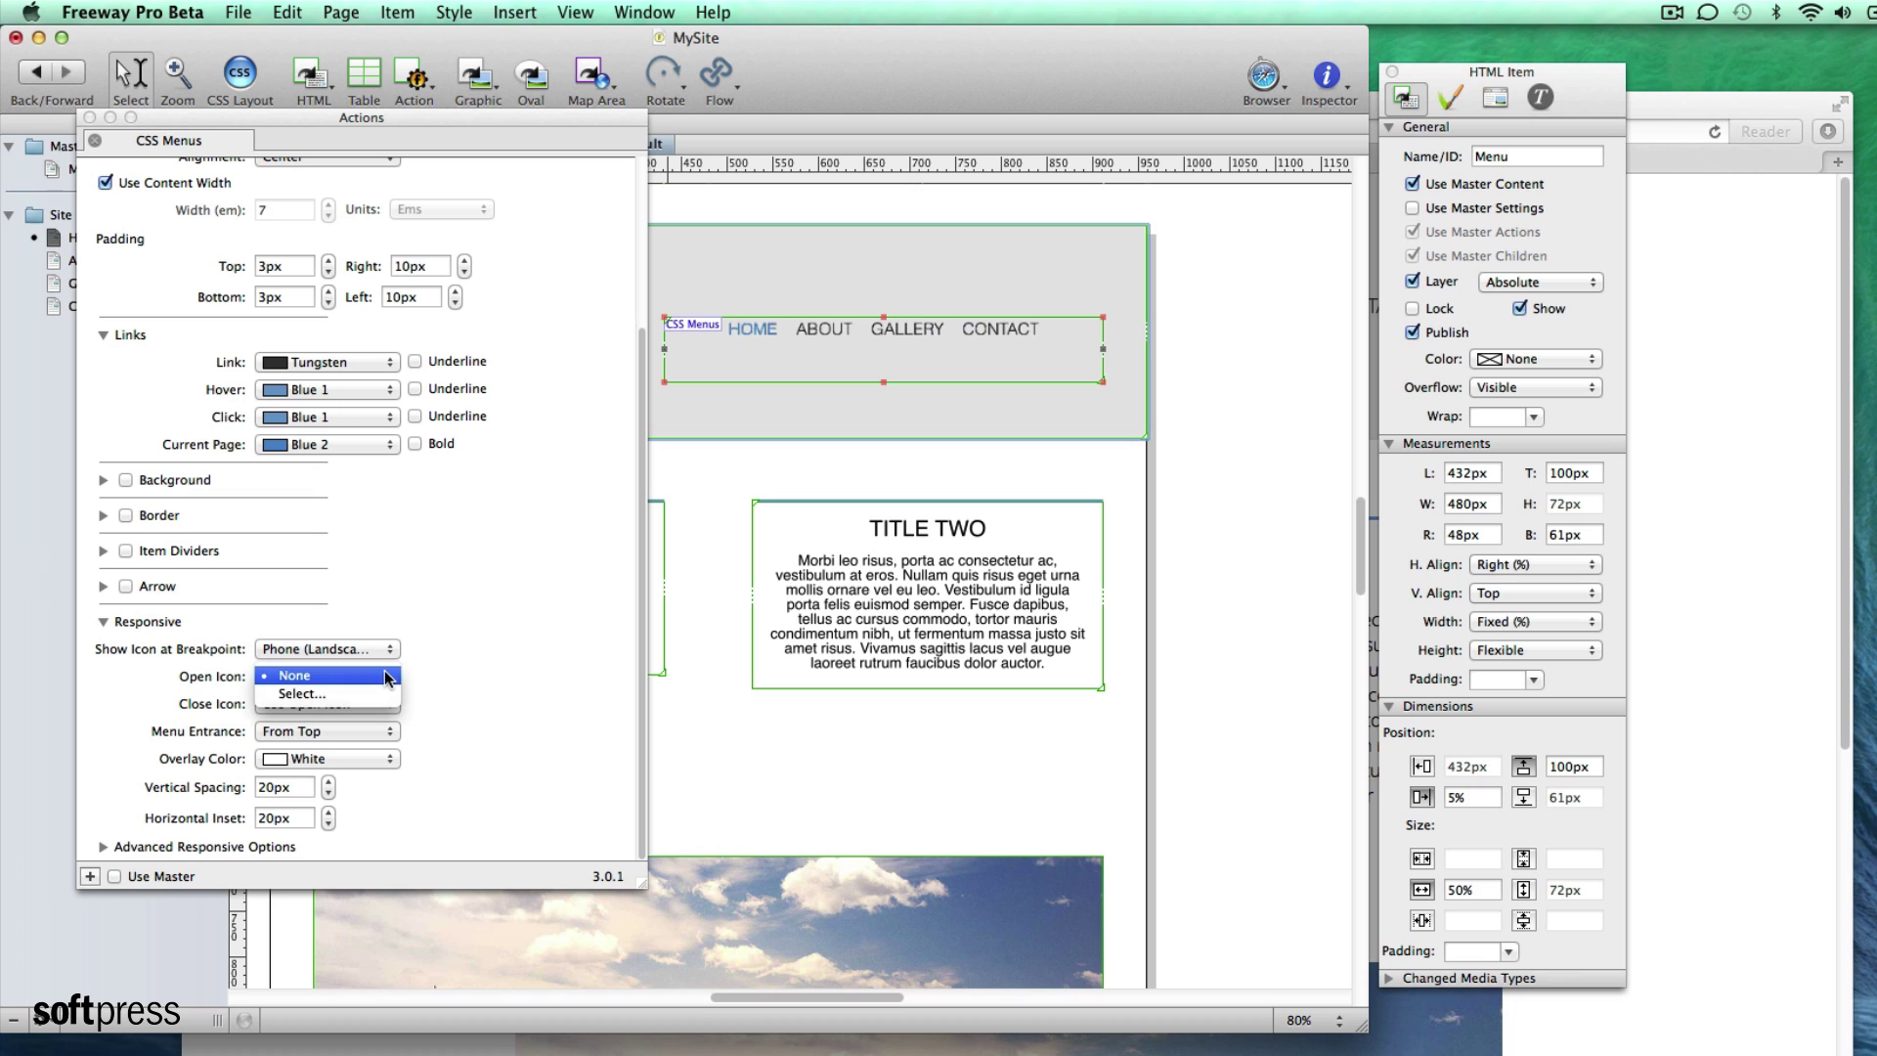
click(376, 693)
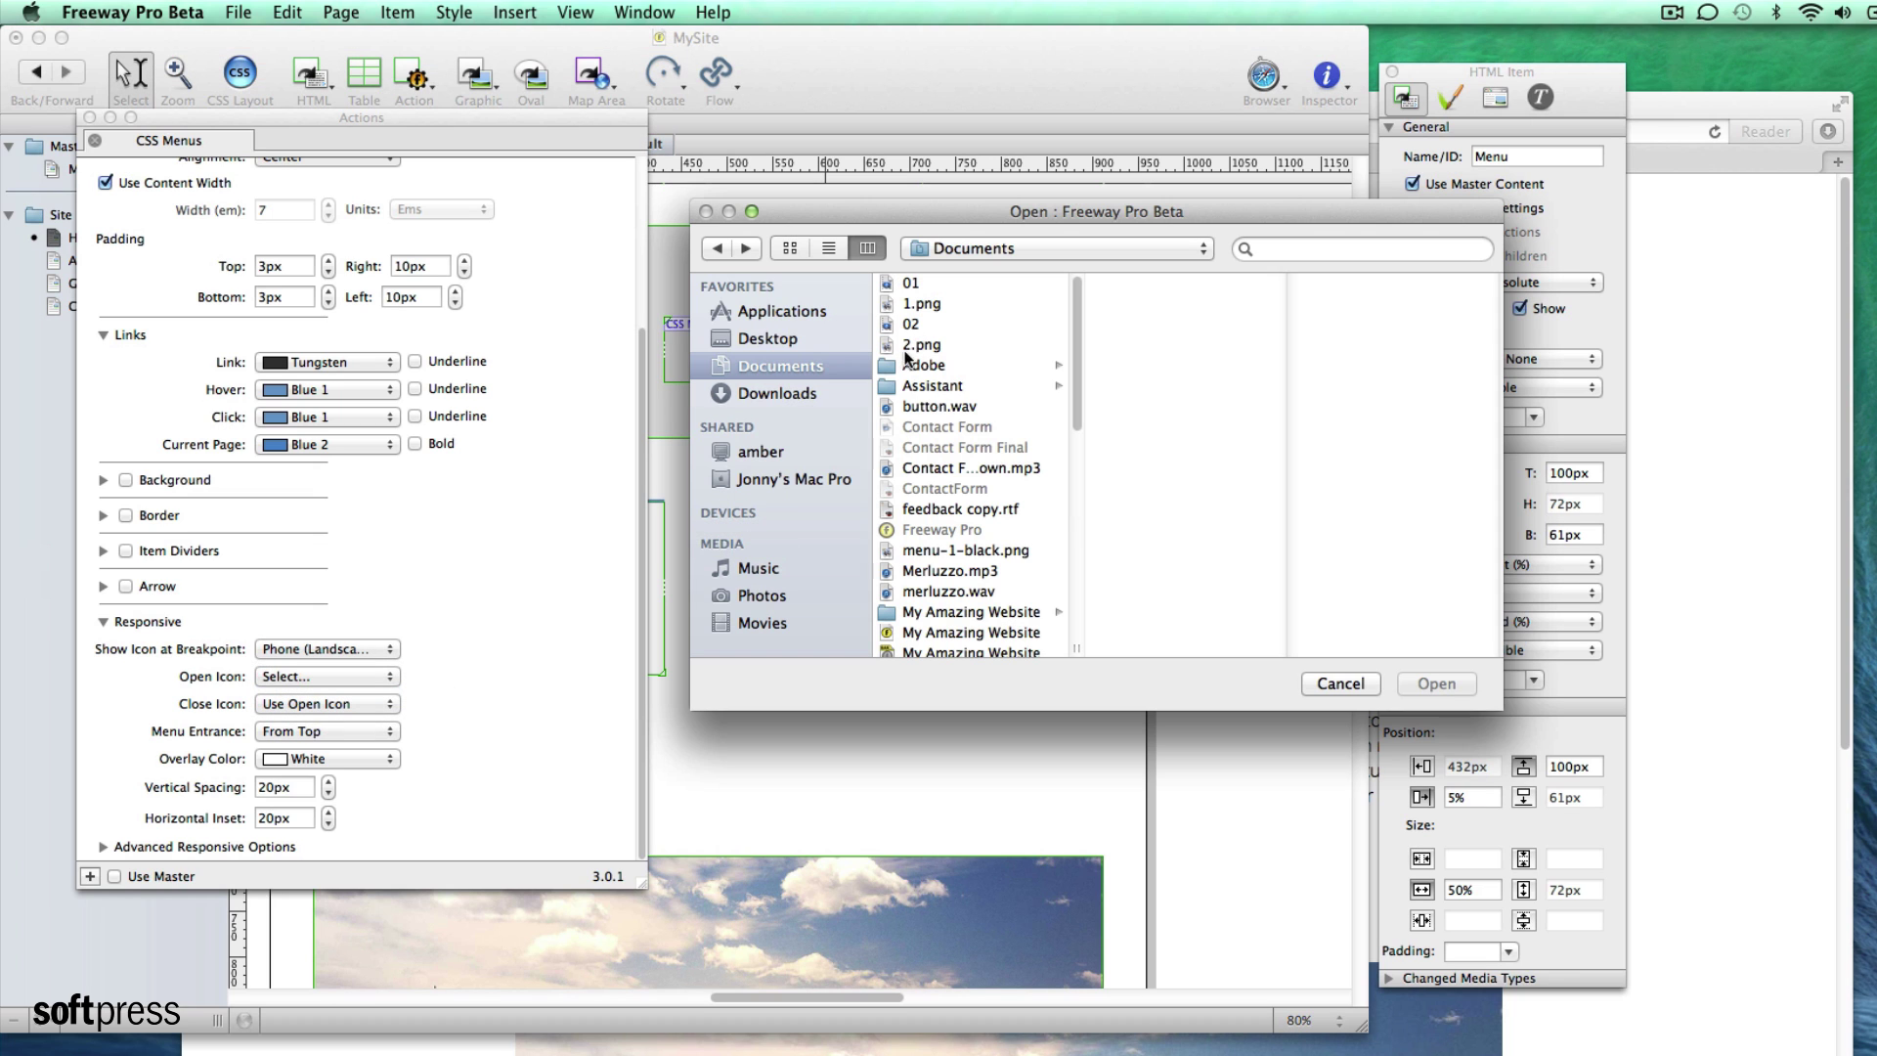
click(948, 549)
click(1436, 684)
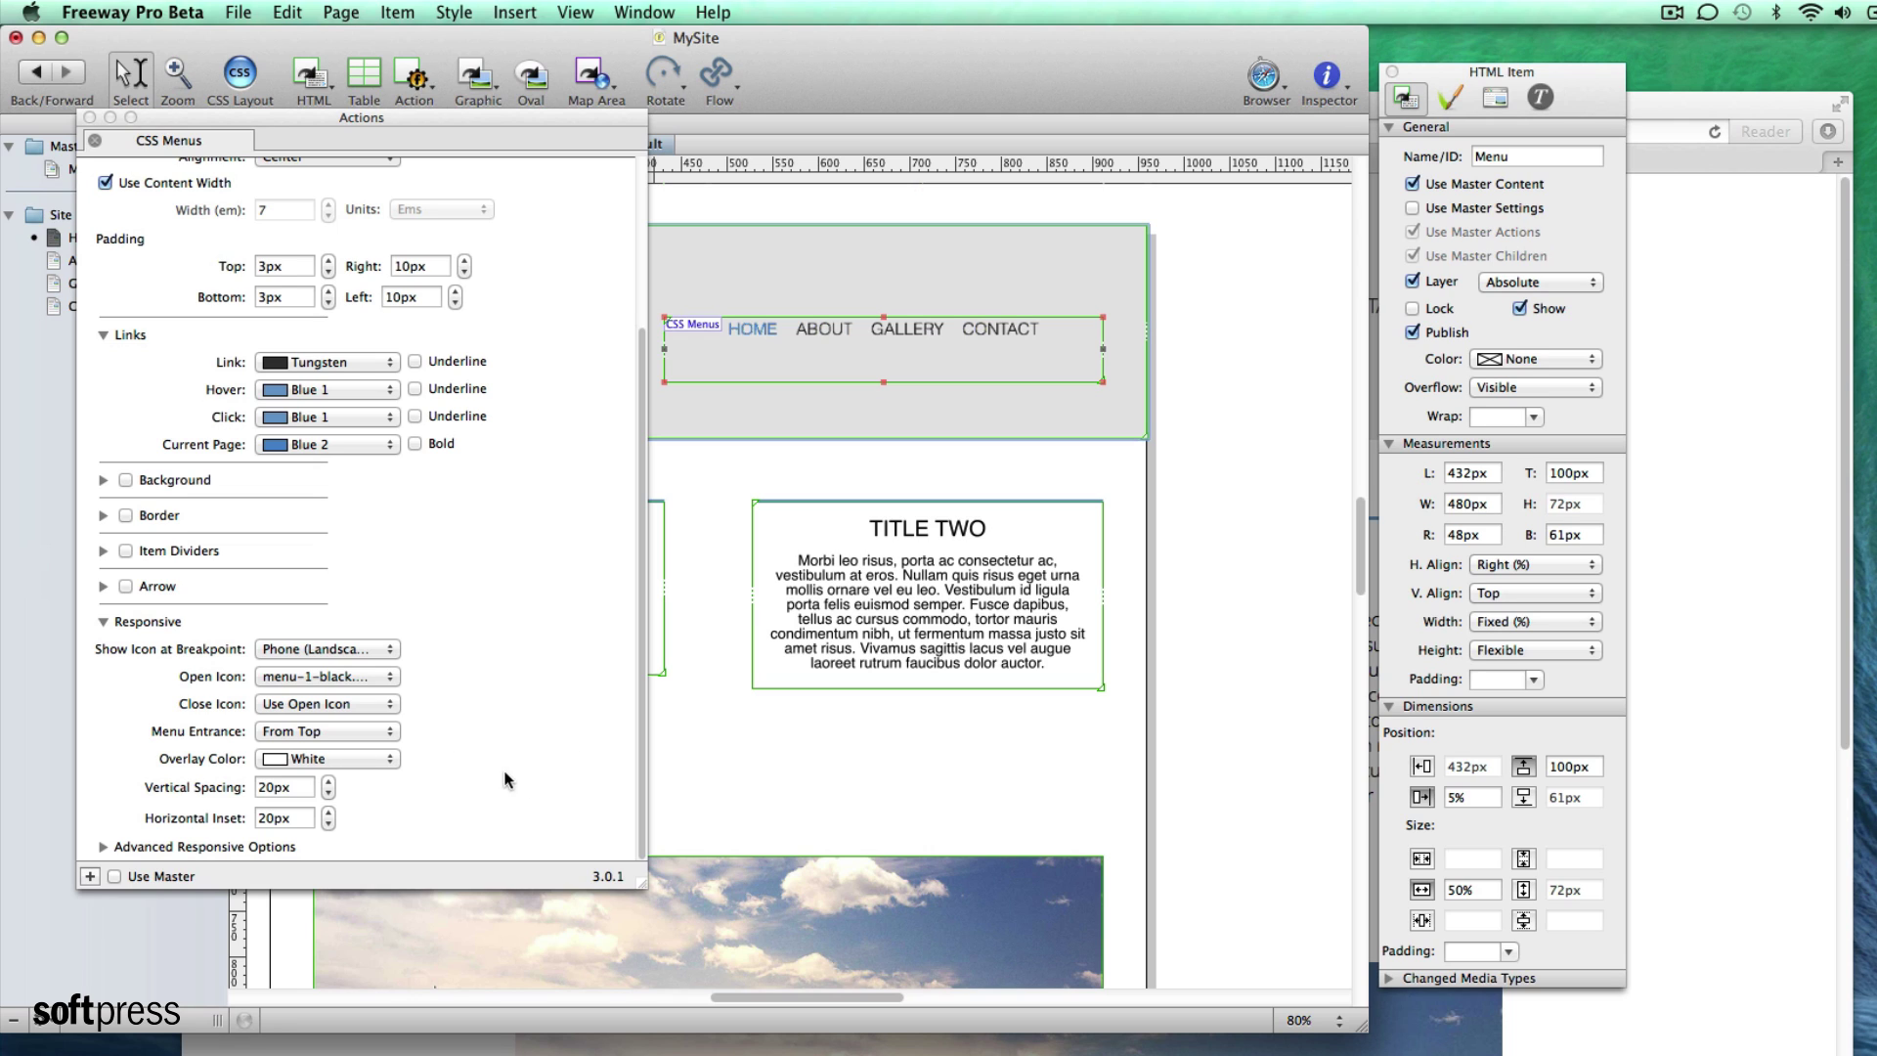
click(337, 759)
click(359, 755)
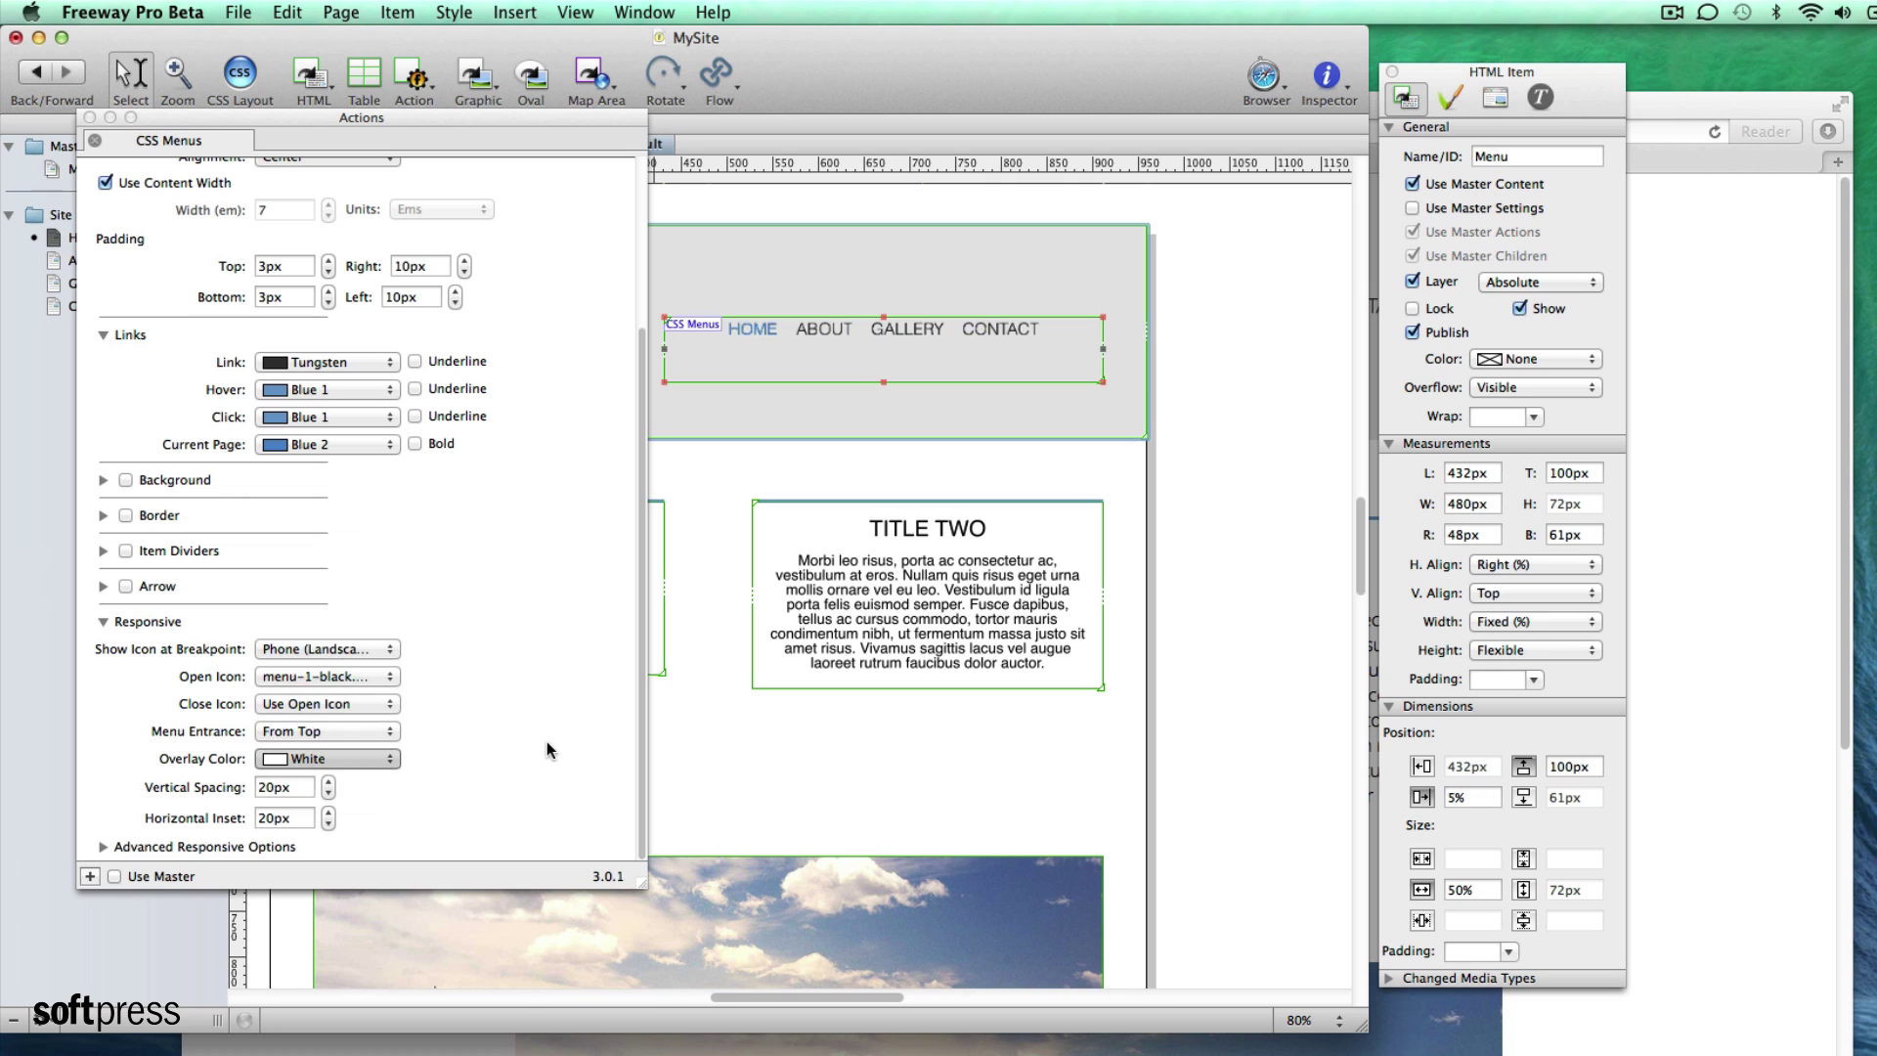
click(89, 118)
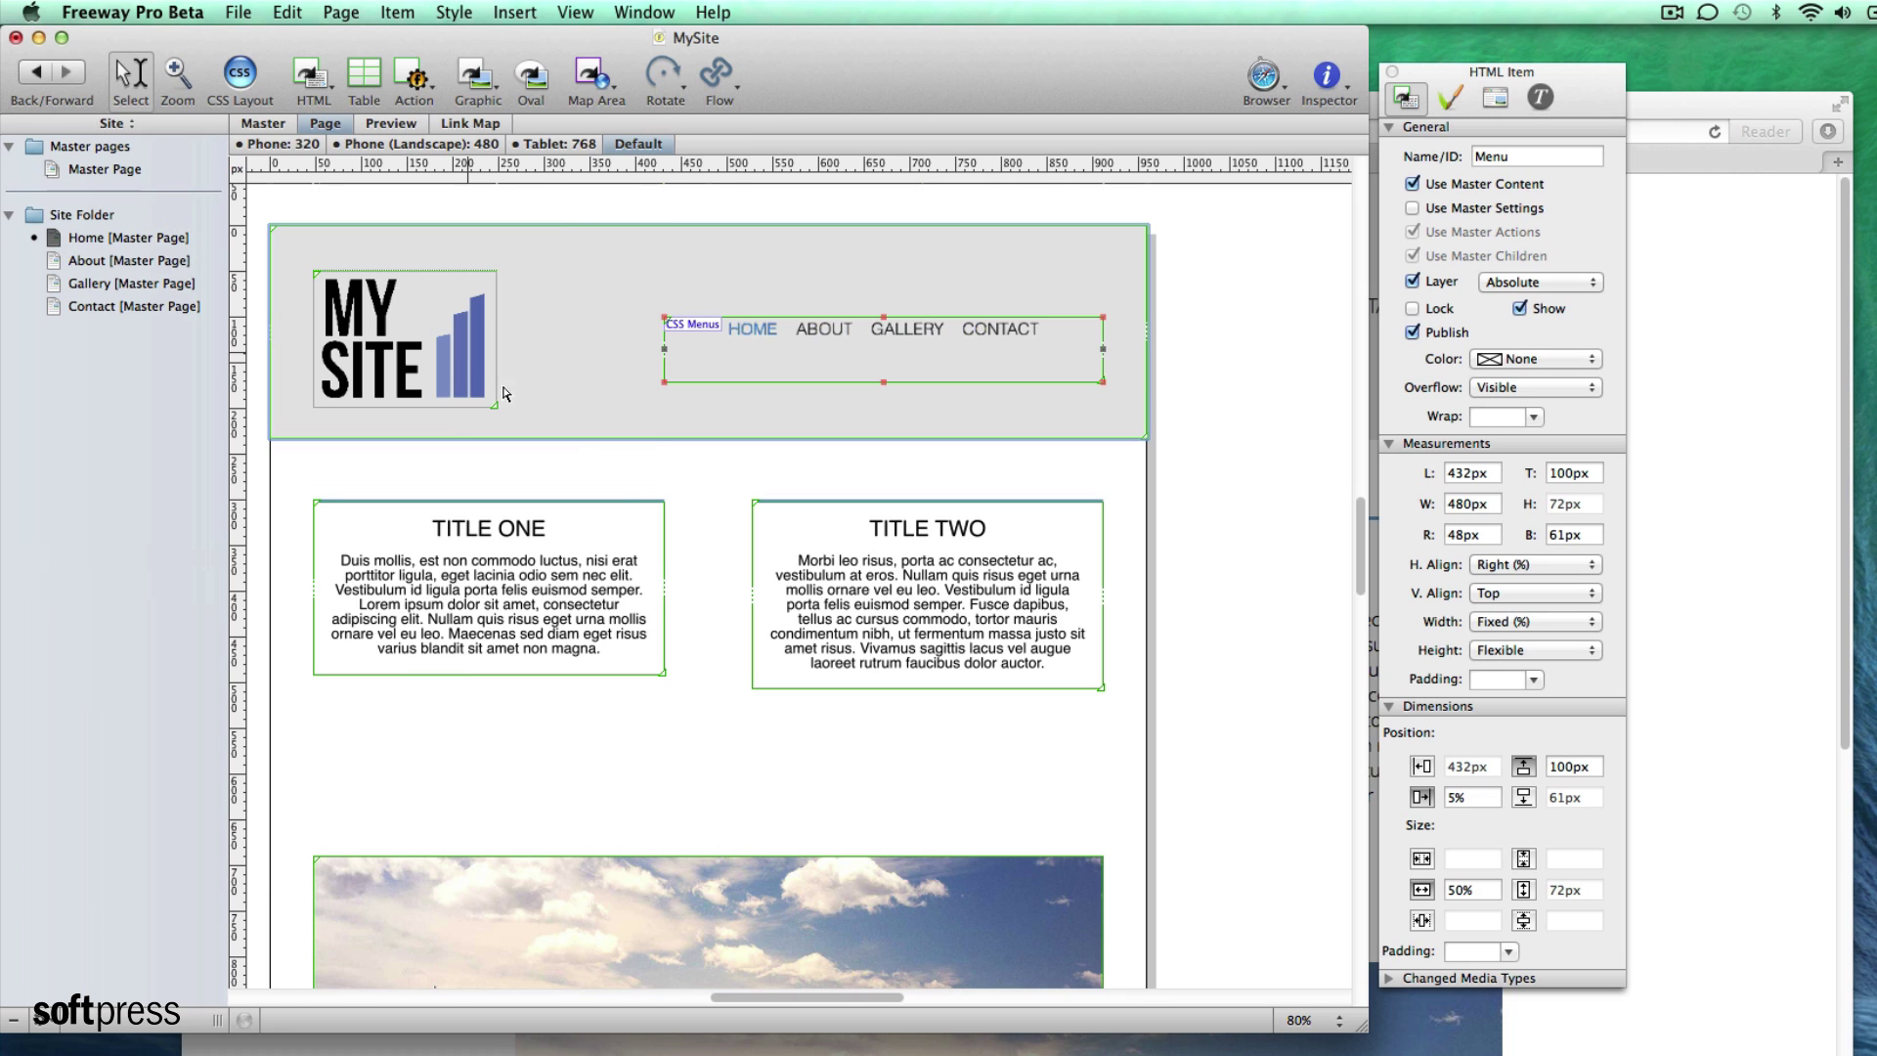
Step: In Media Types, add a 568 breakpoint with the description 'iPhone 5 (Landscape)'
click(1245, 538)
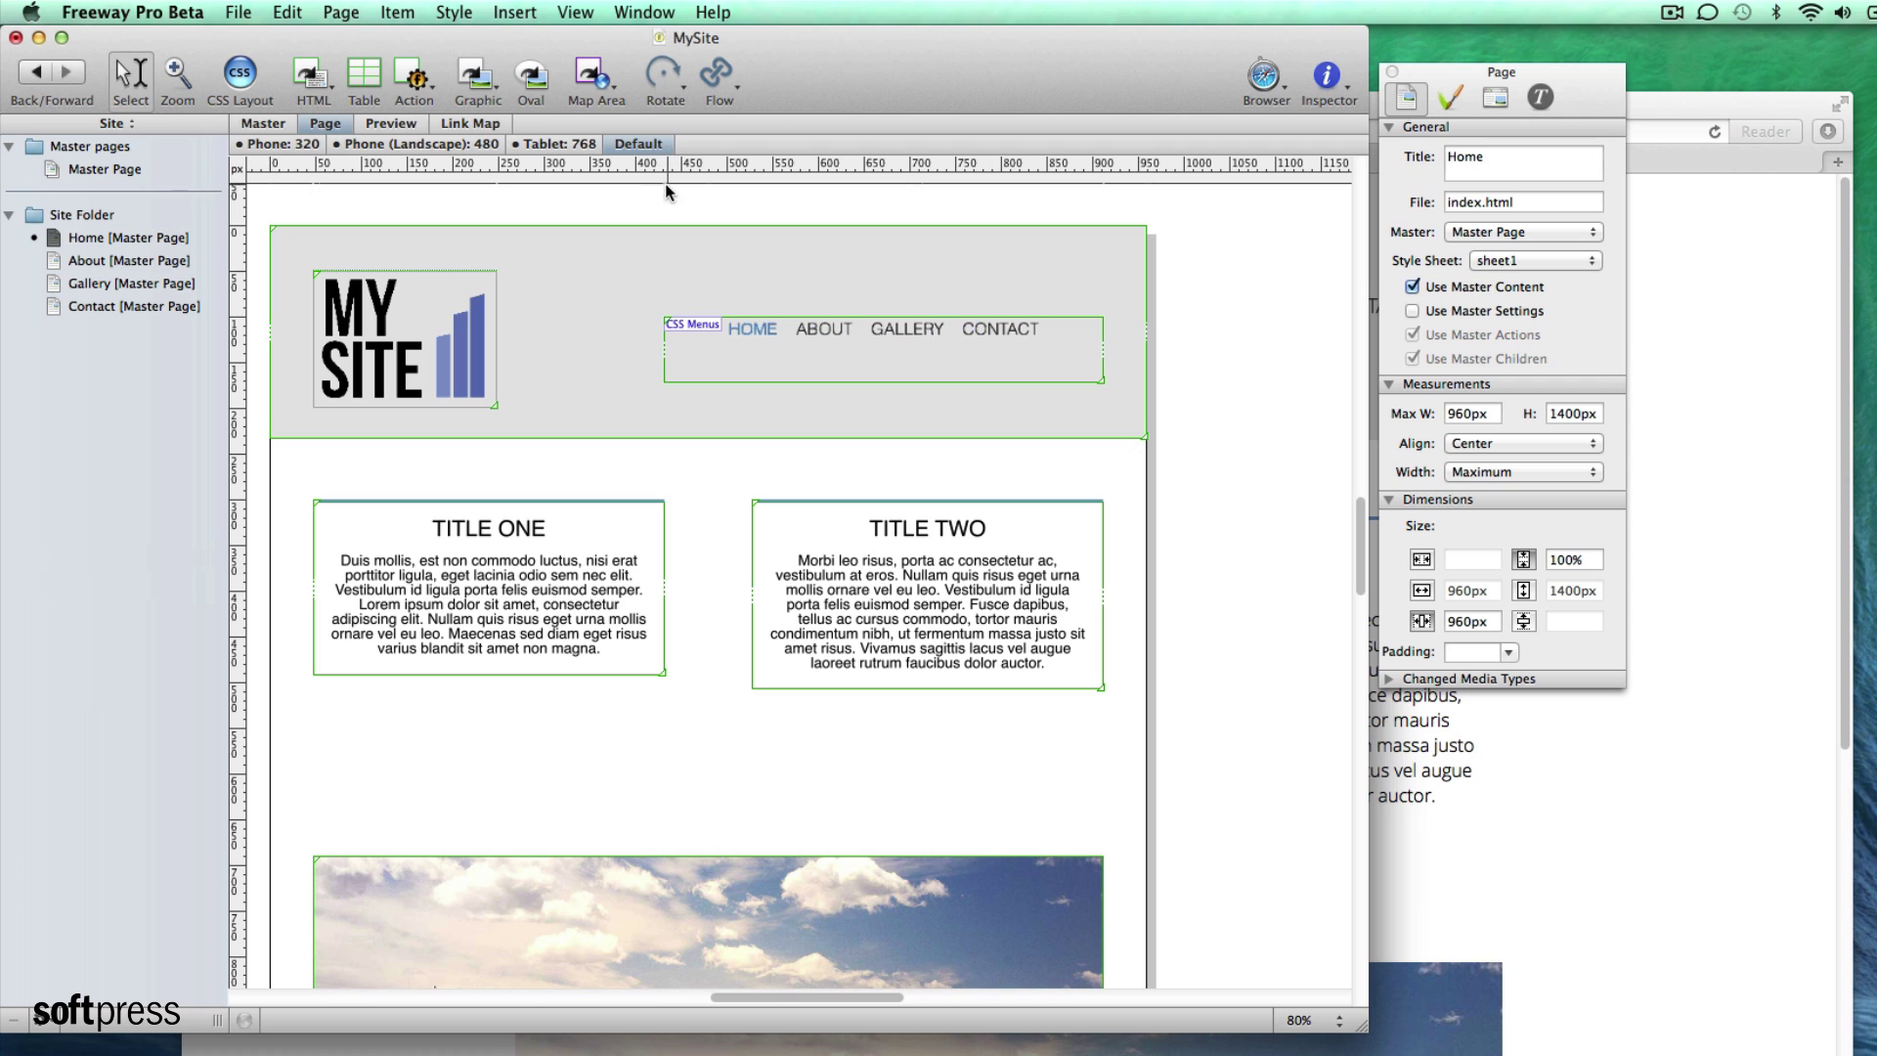
click(288, 11)
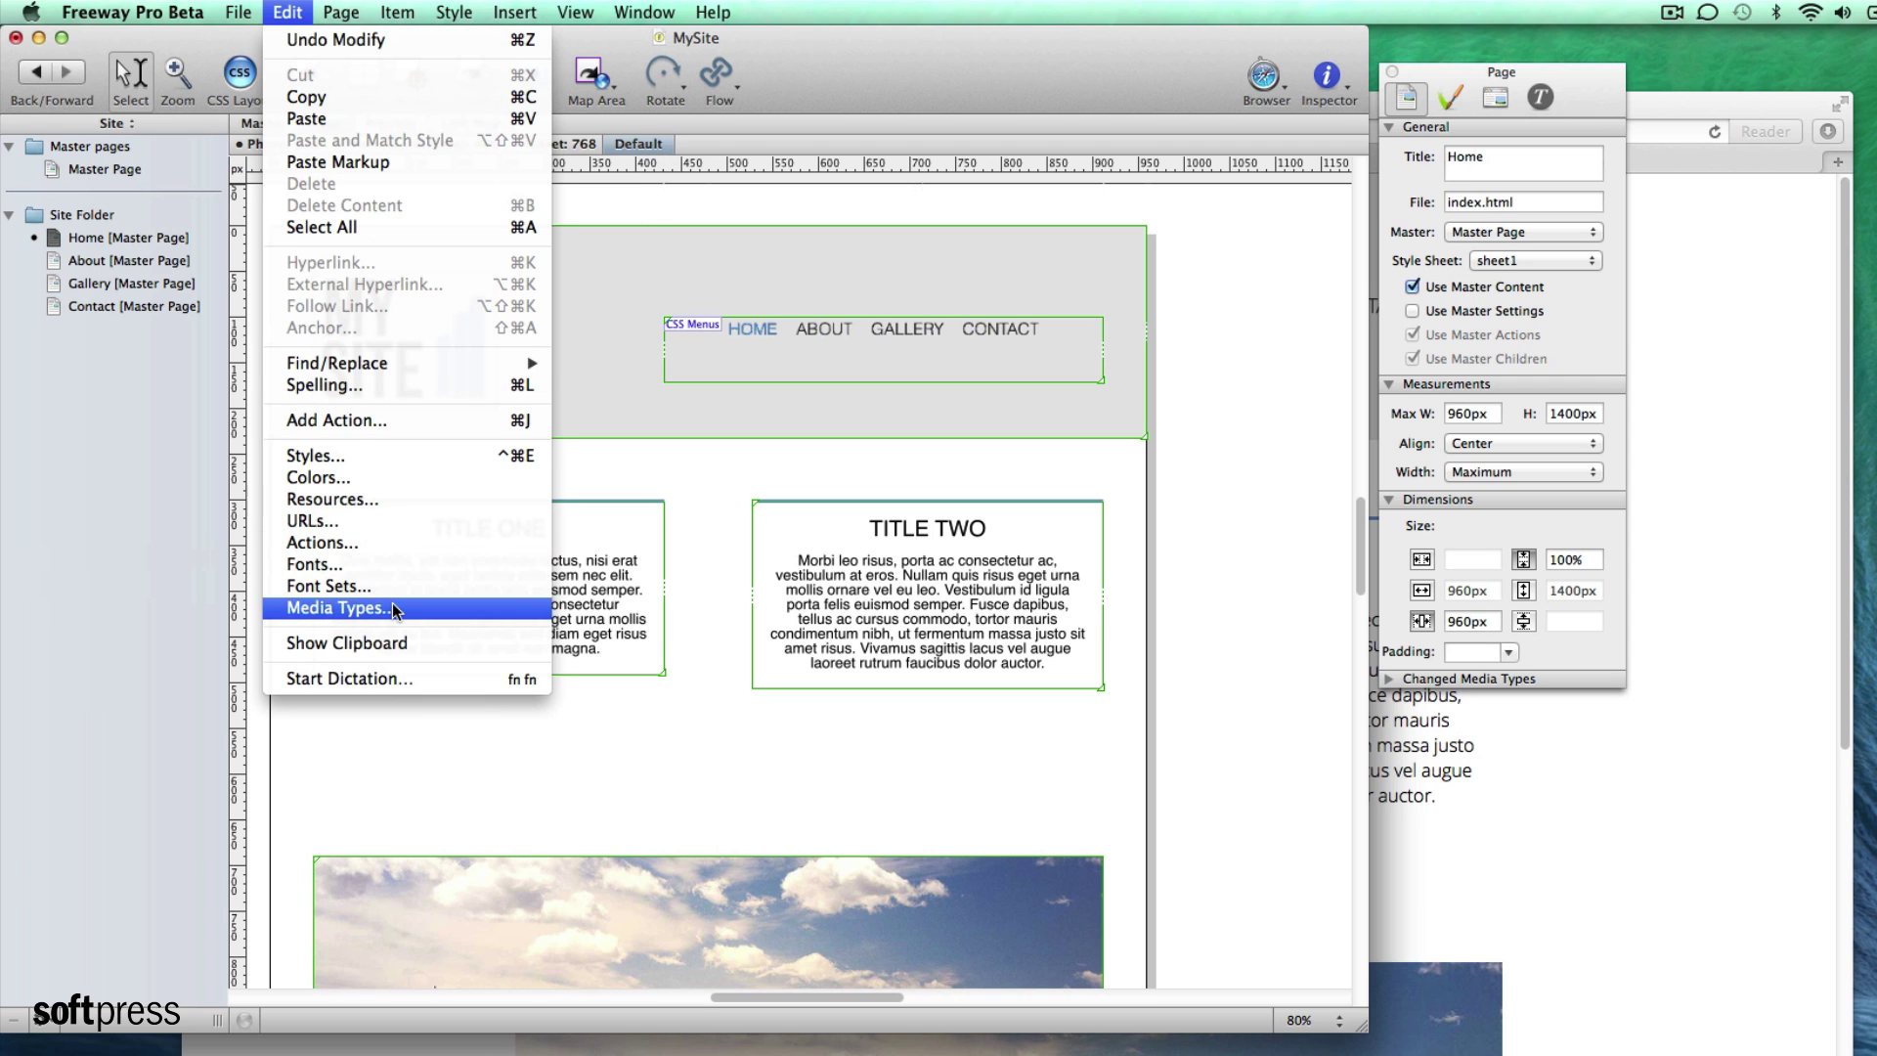
click(352, 607)
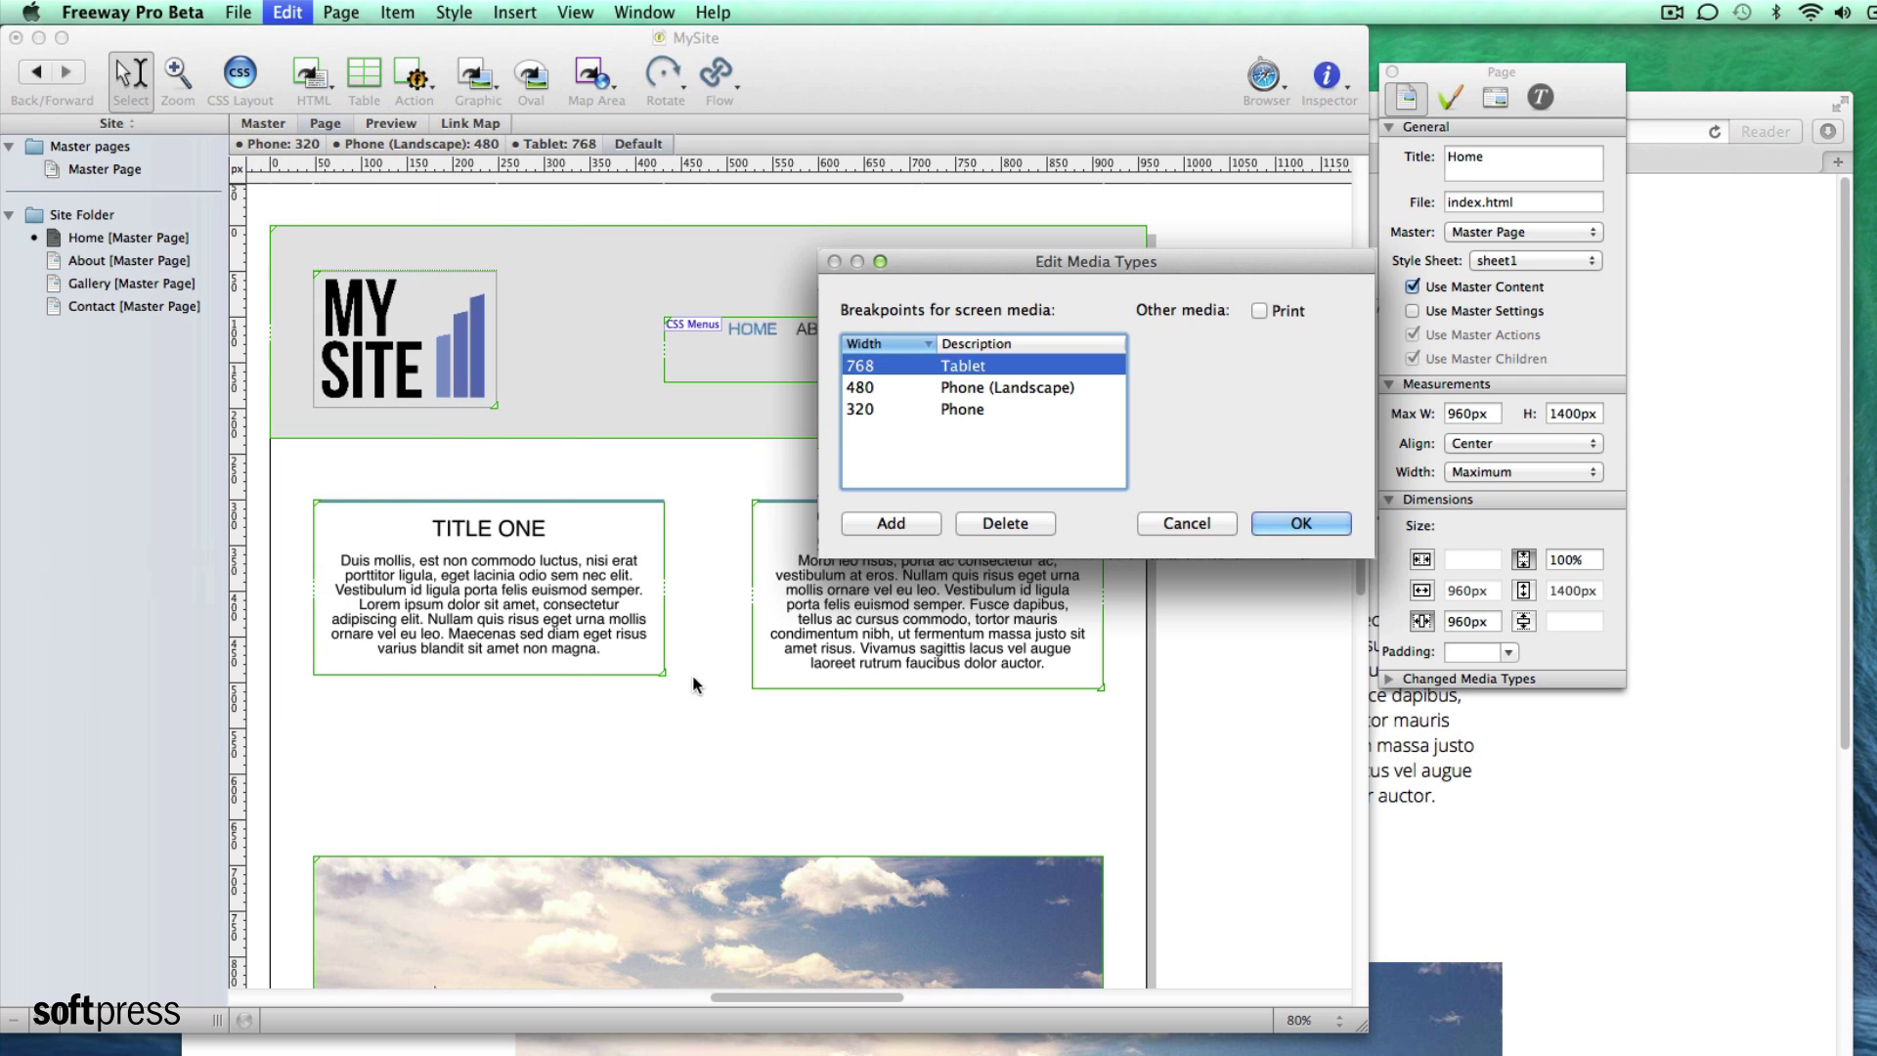
click(876, 525)
text(568)
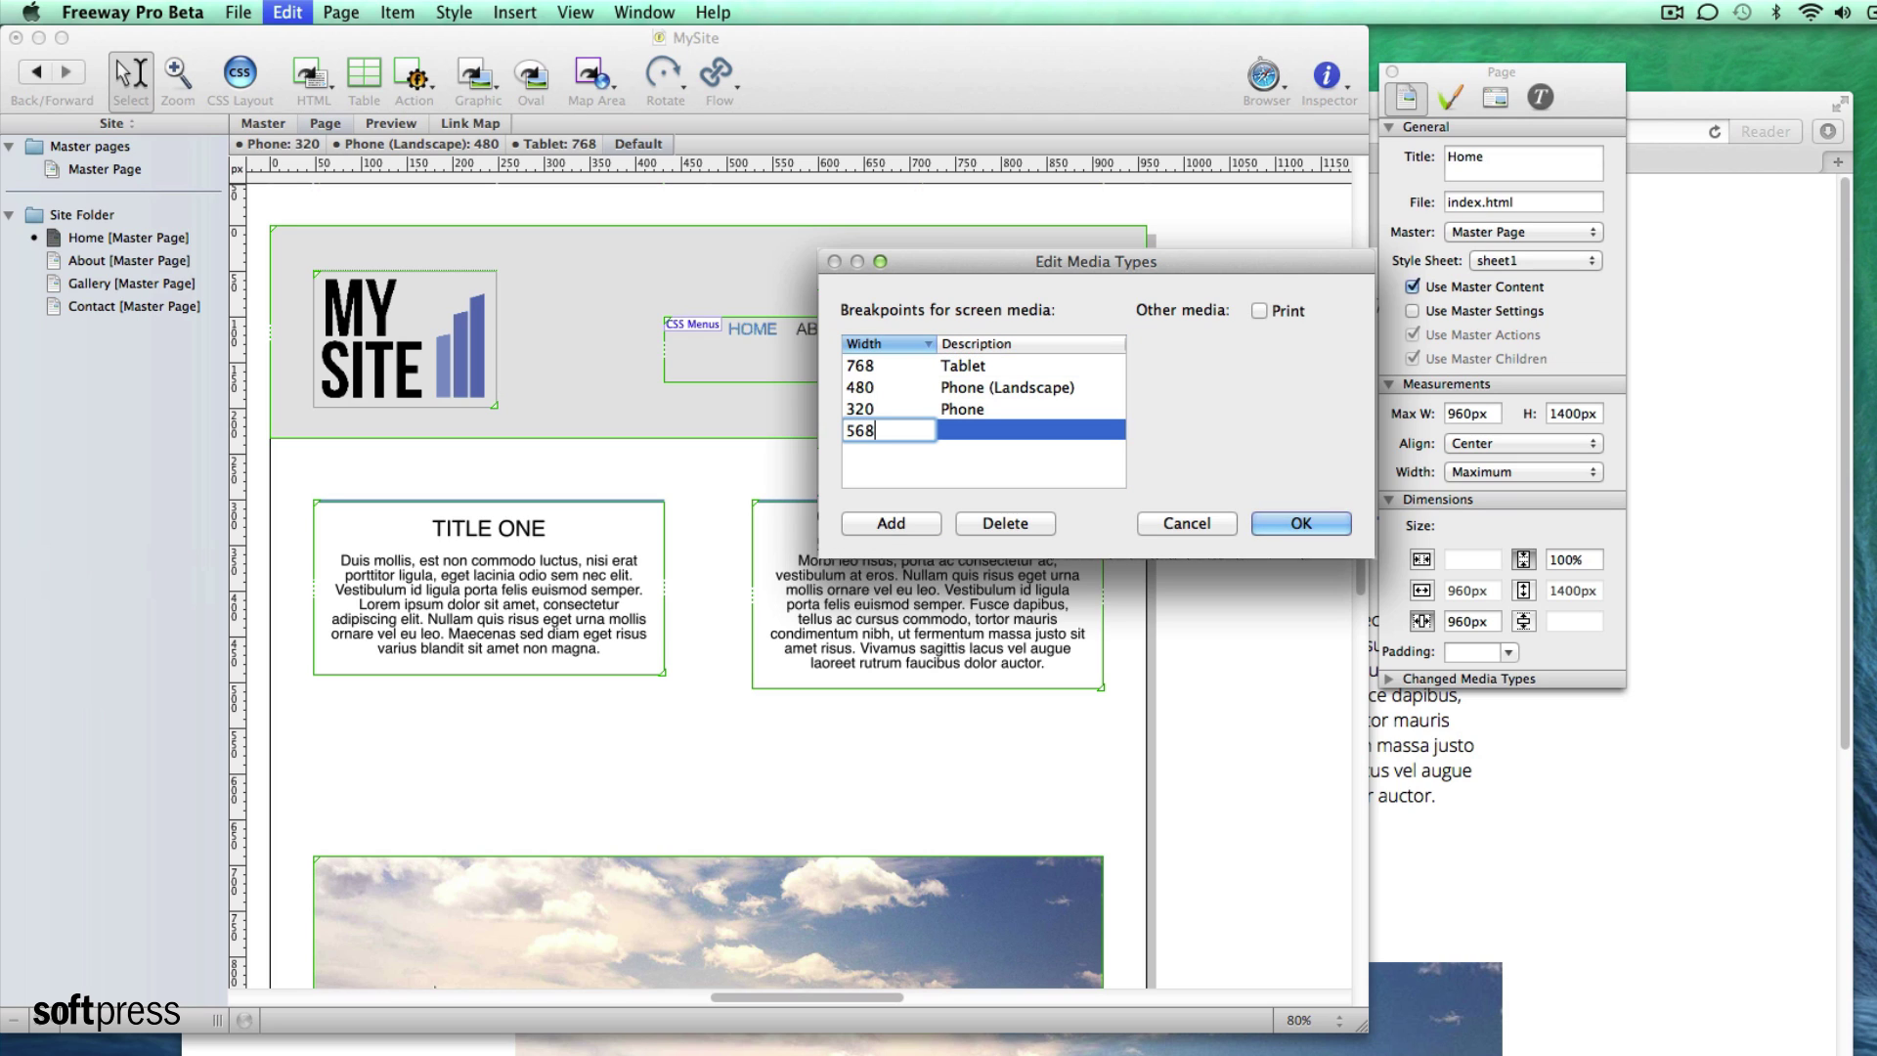
key(Return)
double_click(967, 385)
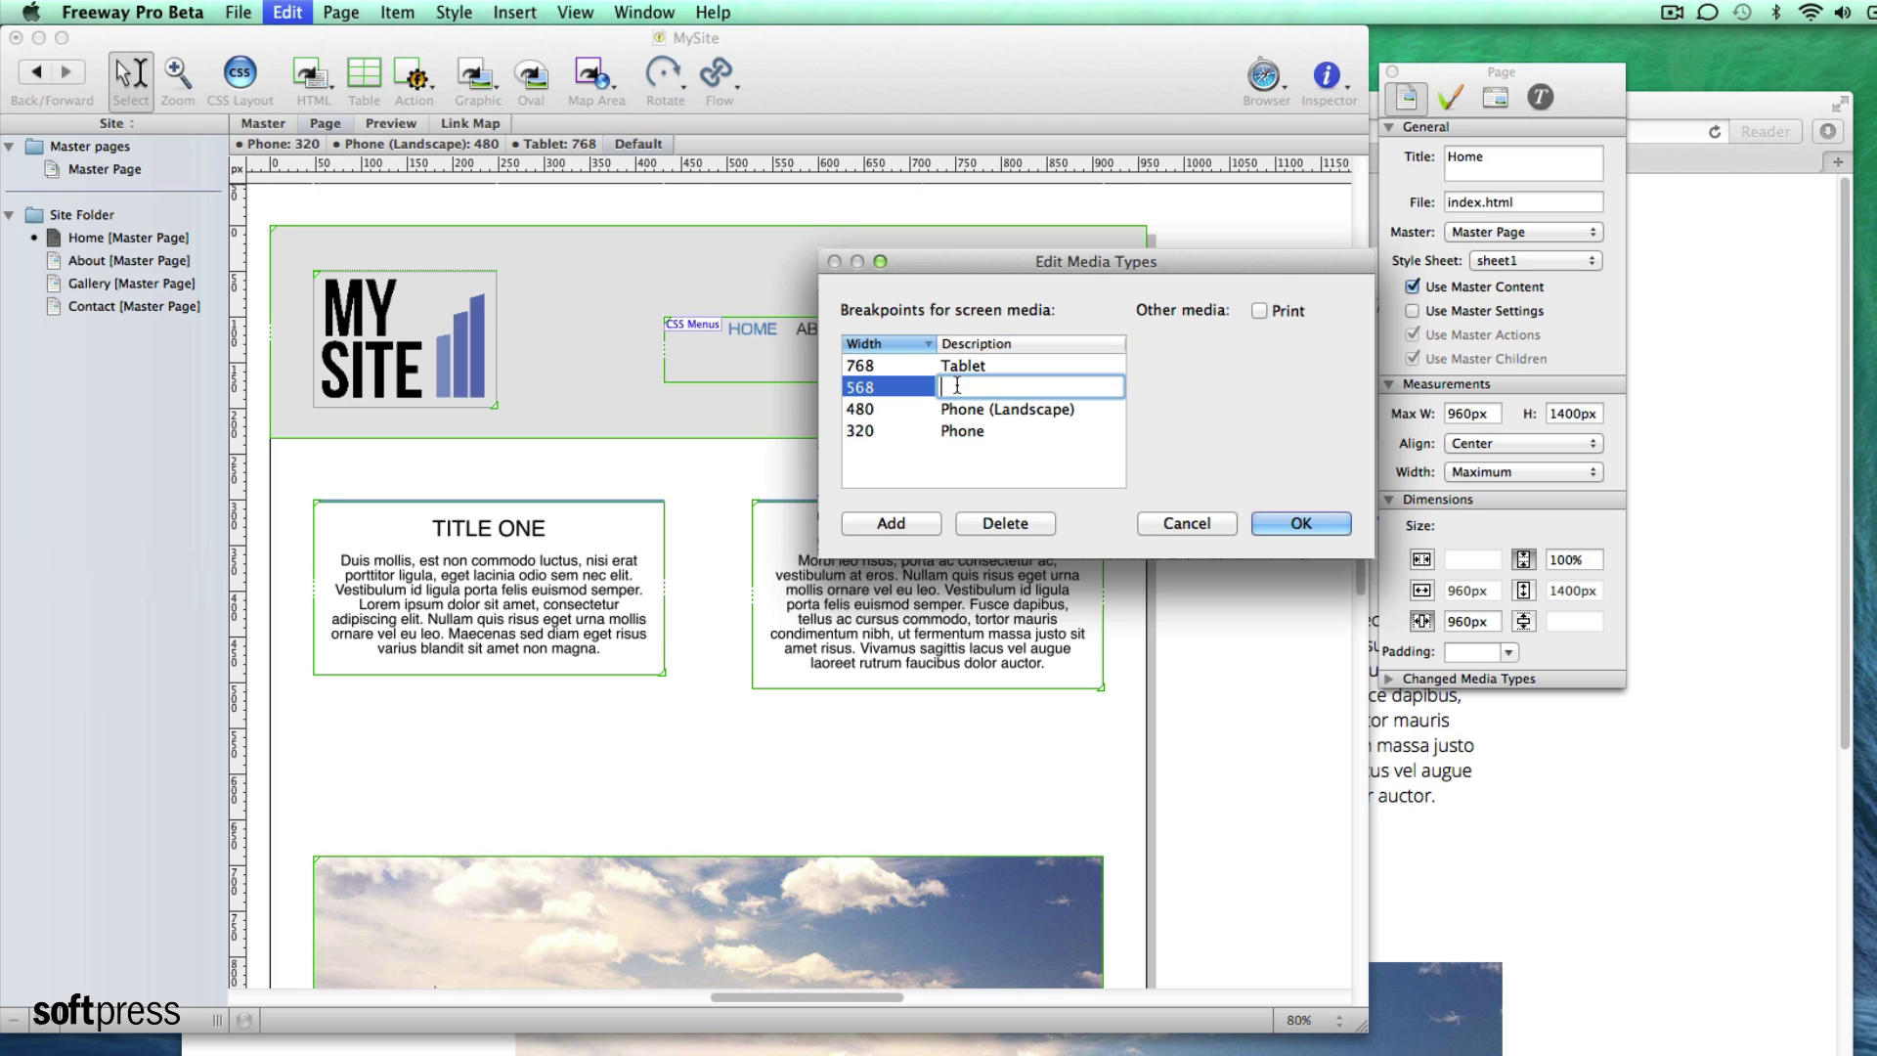
text(iPhone 5 (Landscape))
Step: Apply the updated breakpoints, then narrow Safari to phone width and expand the HOME/ABOUT/GALLERY/CONTACT mobile menu
click(1106, 460)
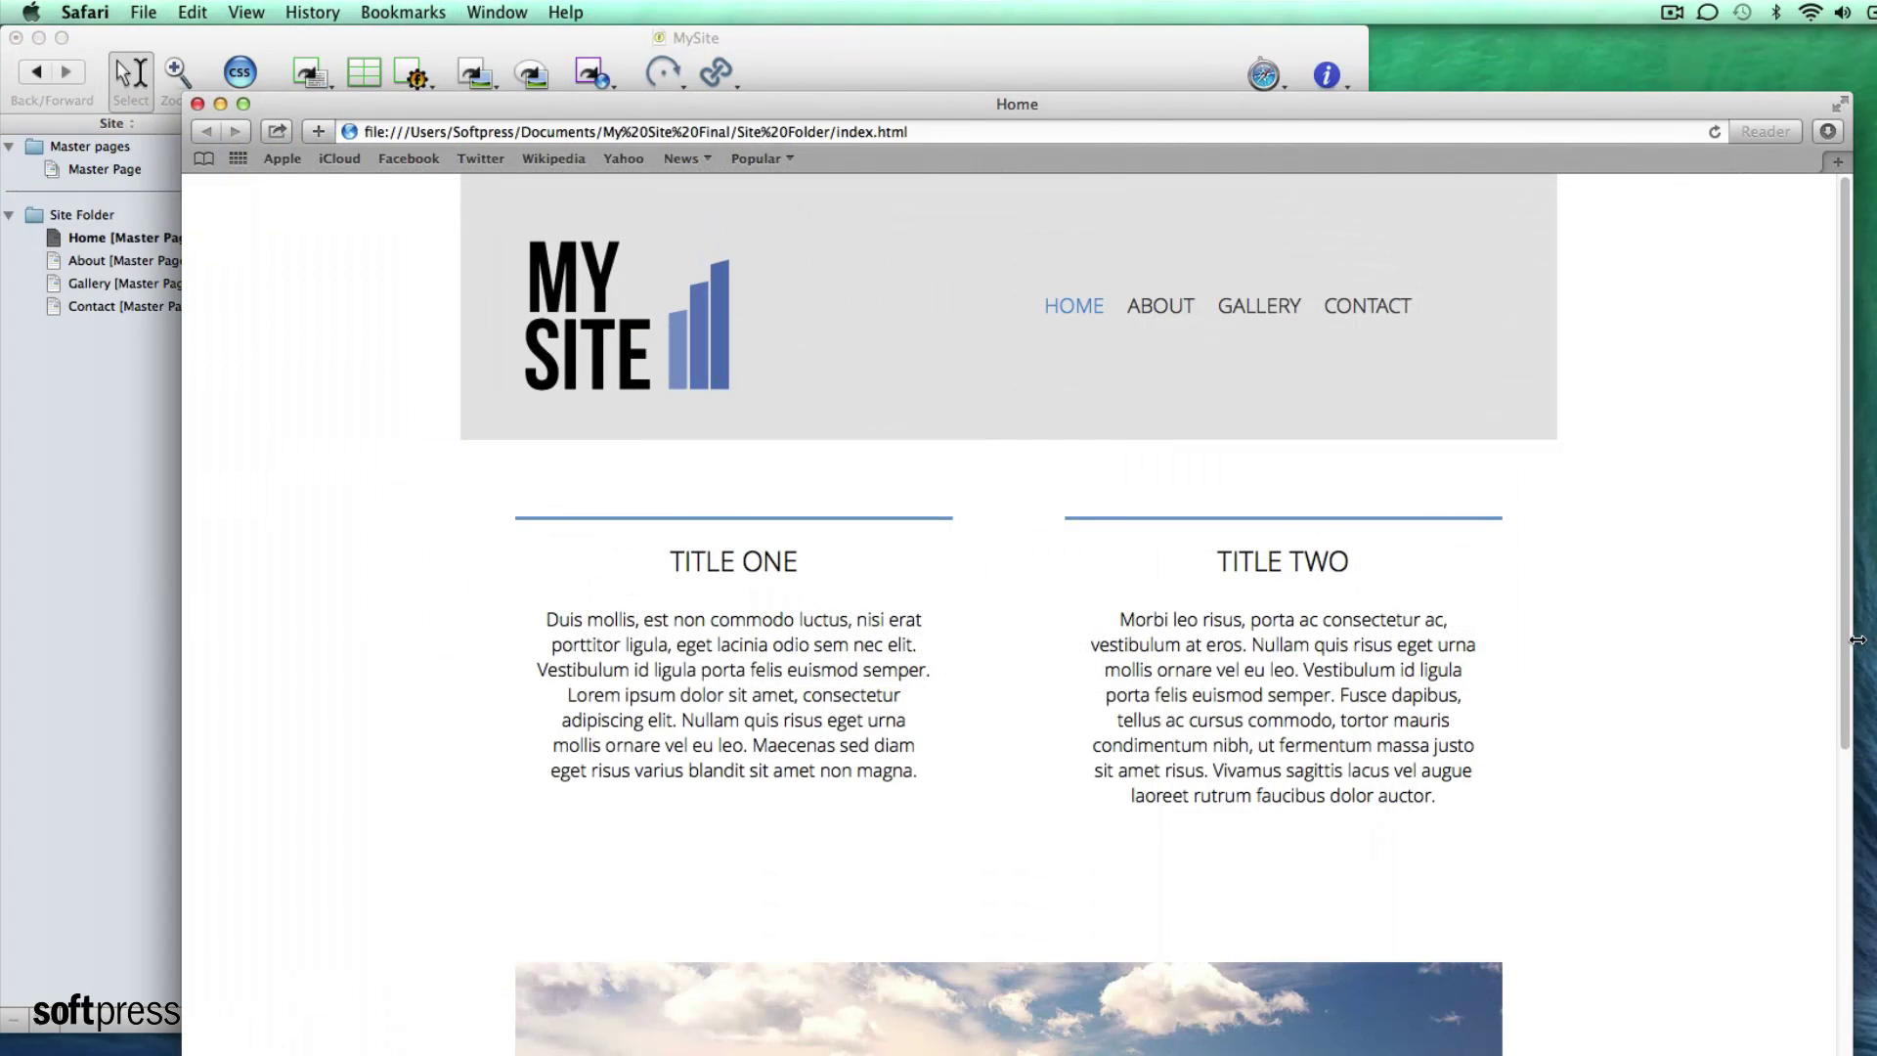
drag(1858, 639, 654, 647)
click(406, 376)
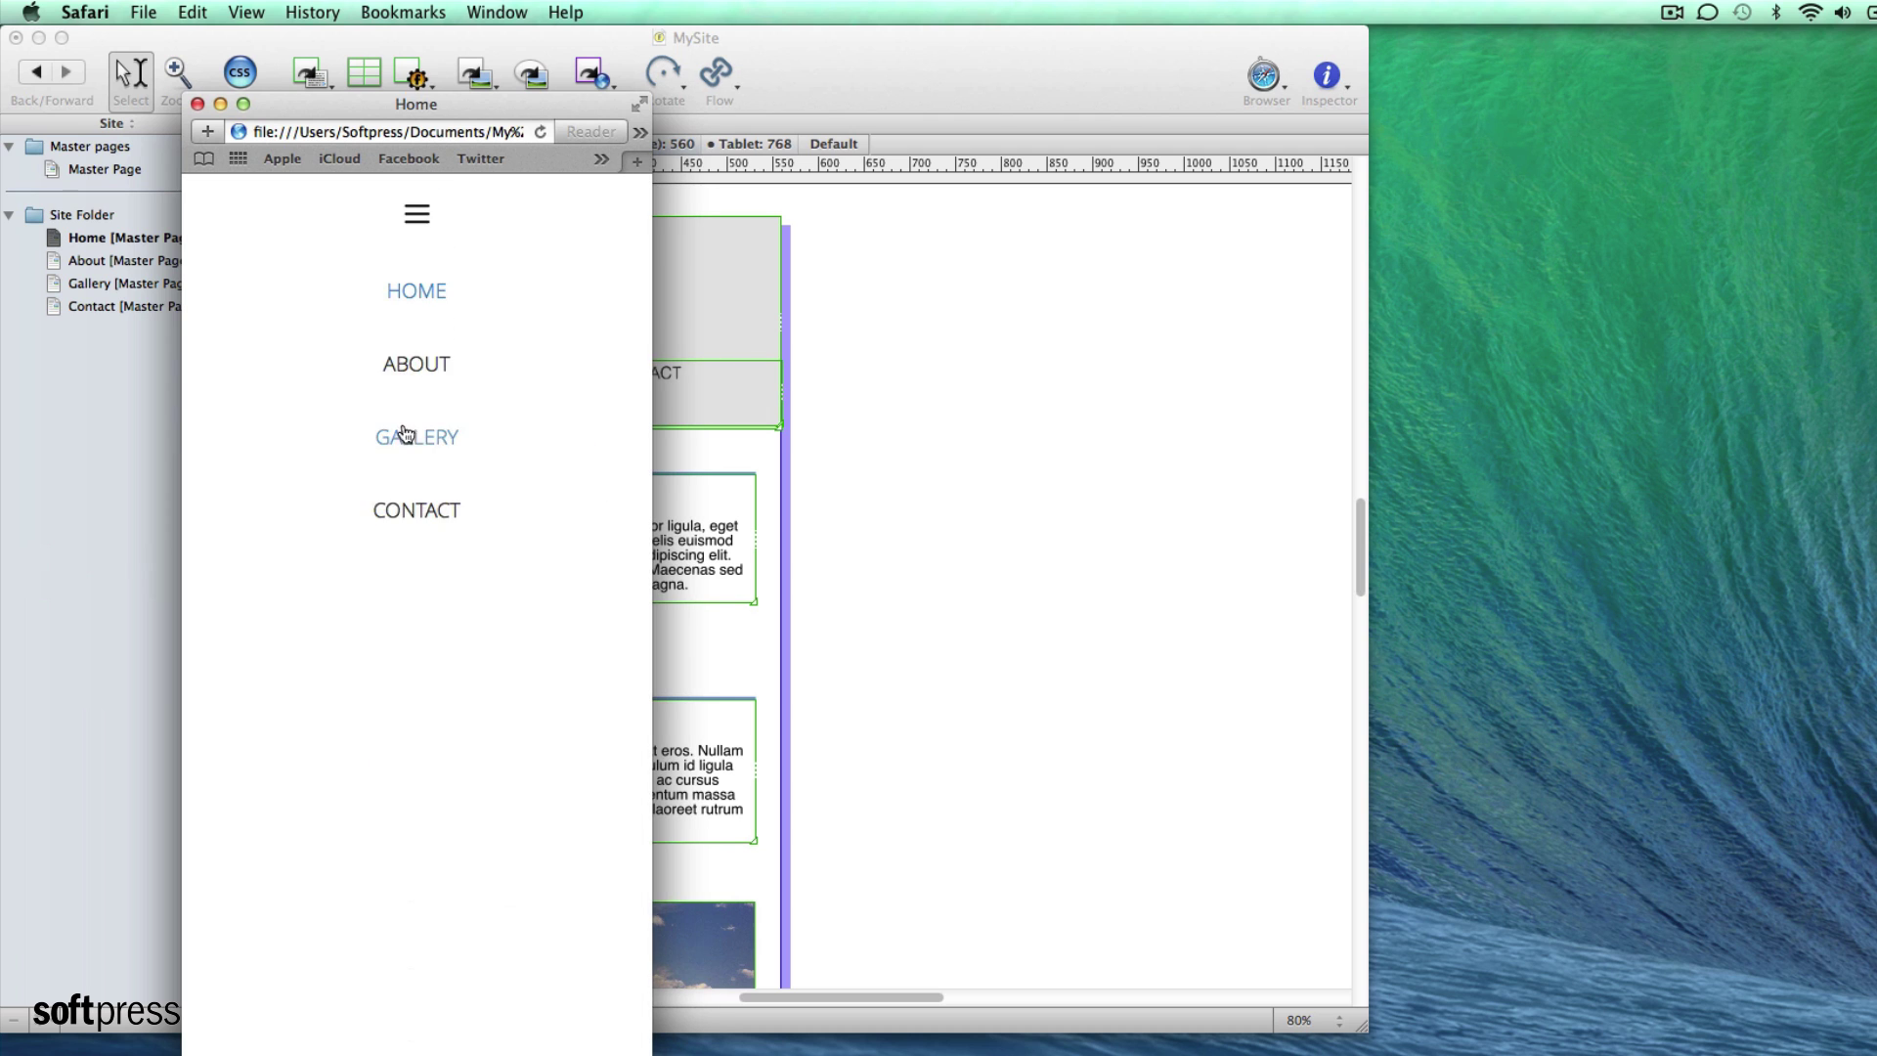